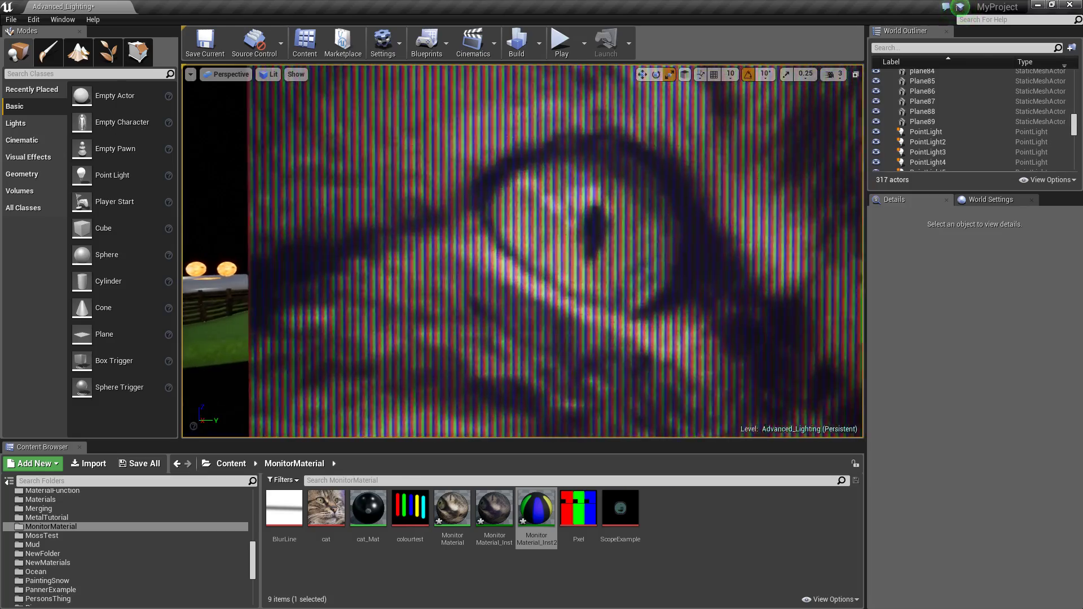
Examine the cat image monitor plane up close and from a distance to see how its red, green and blue pixels form the picture
key(s)
key(w)
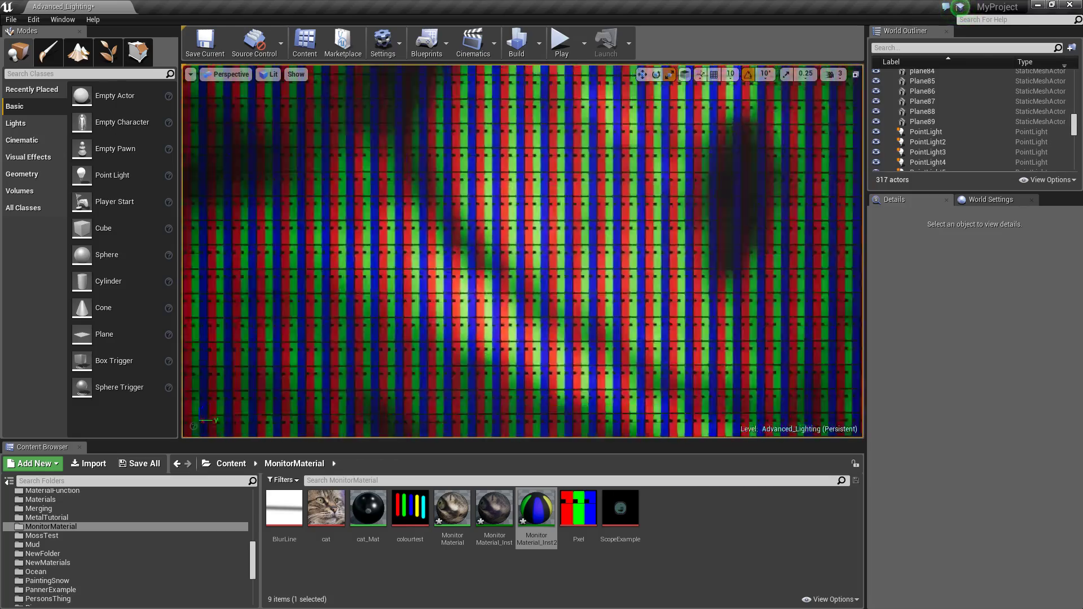
key(s)
right_drag(611, 177, 598, 164)
key(w)
scroll(523, 251, up, 6)
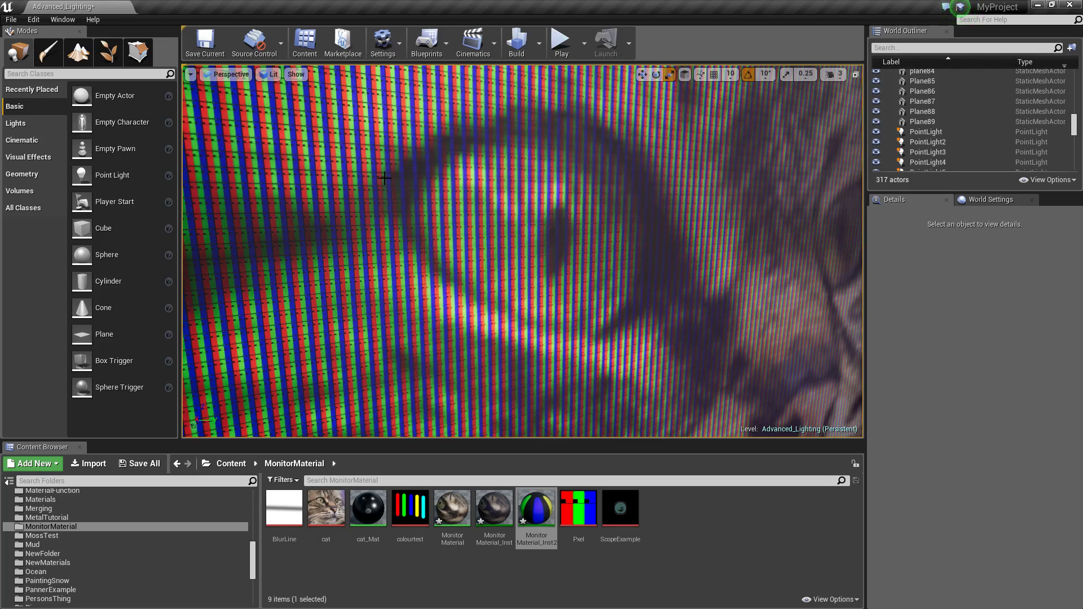
key(s)
right_drag(572, 293, 572, 293)
key(w)
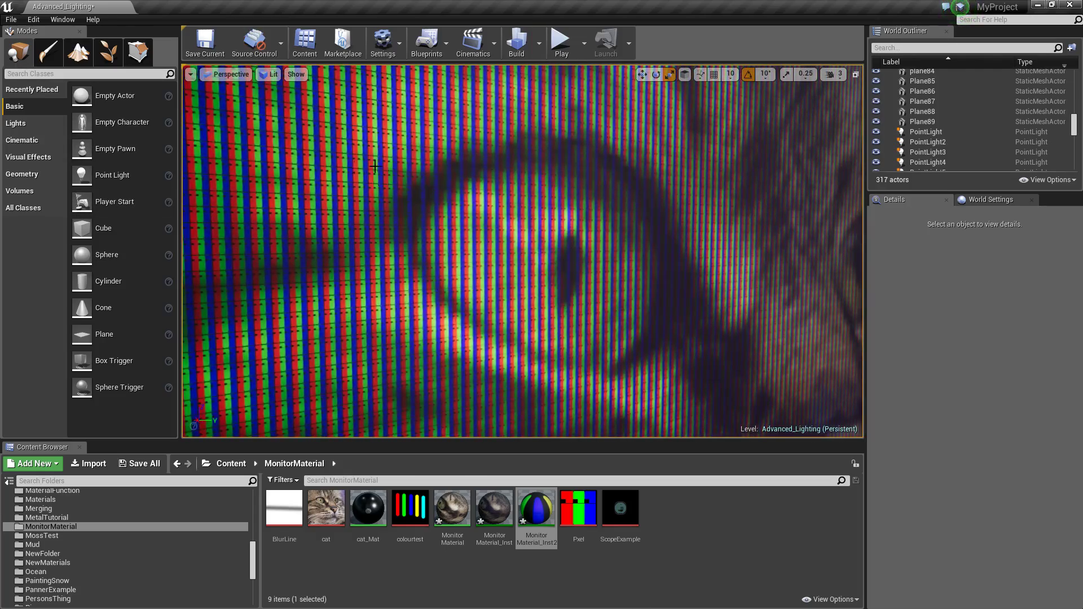
Examine the pixel pattern on the coloured-stripes monitor plane up close, comparing the individual stripes, and view both monitors from farther back
scroll(374, 167, down, 5)
key(w)
mouse_move(374, 167)
right_down()
mouse_move(390, 167)
mouse_move(376, 166)
right_up()
right_drag(522, 285, 520, 284)
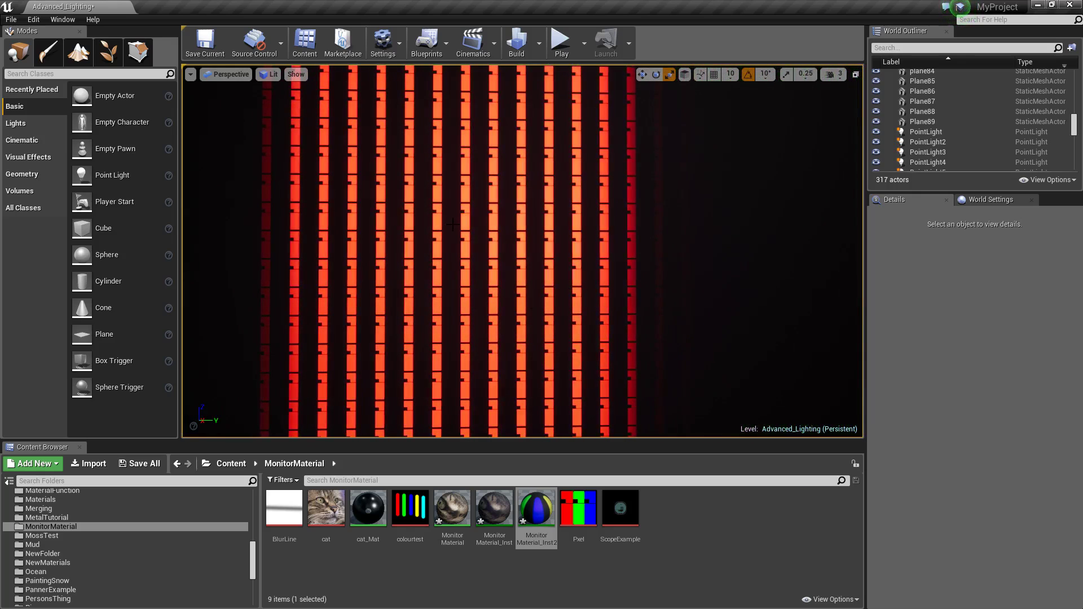
key(s)
right_drag(489, 233, 489, 233)
scroll(491, 209, up, 10)
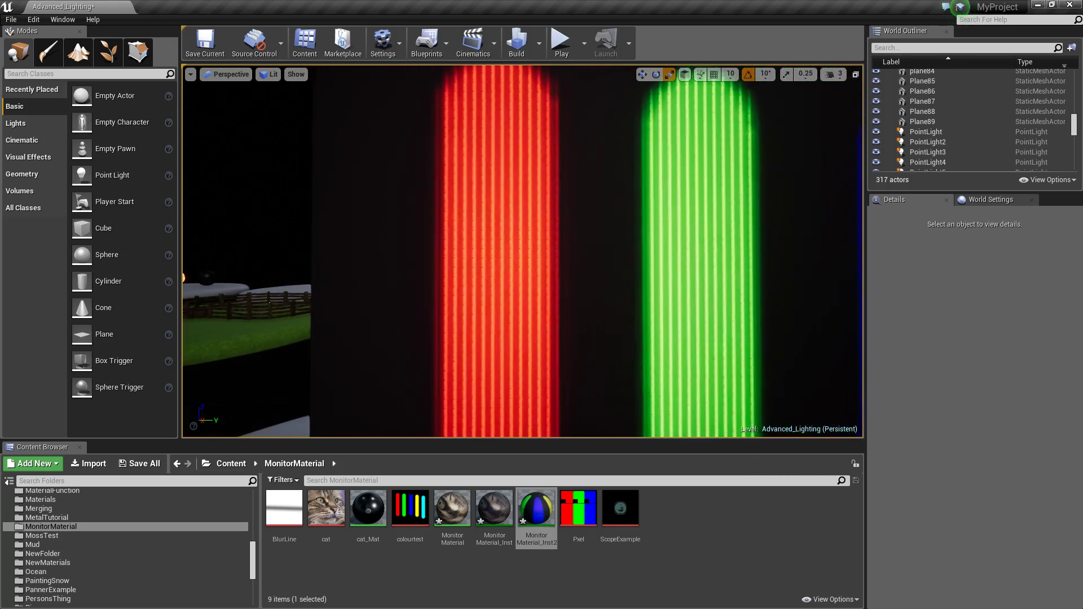
scroll(491, 210, down, 10)
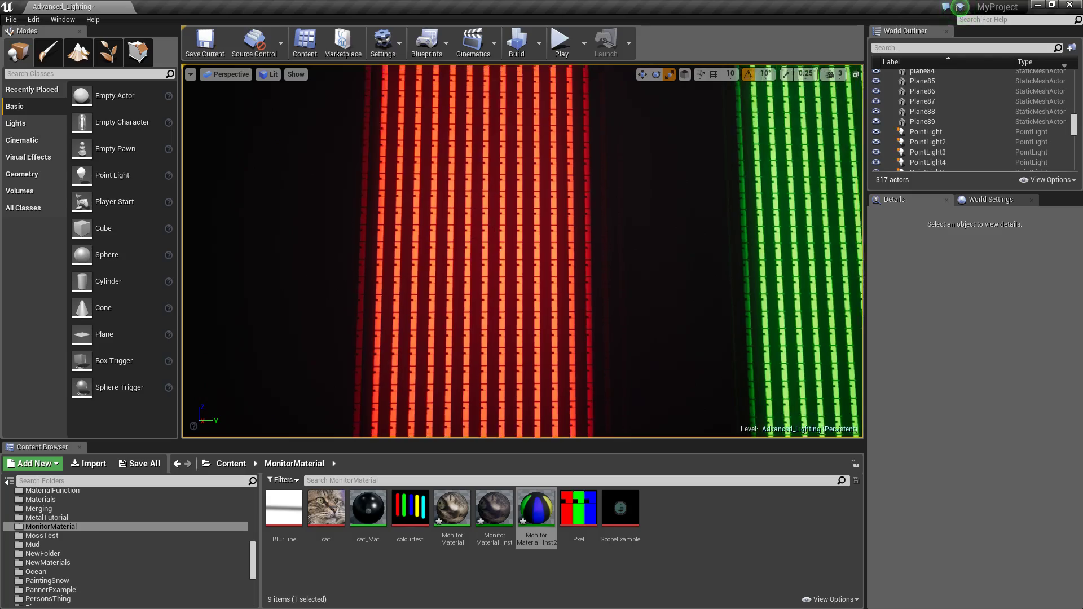
key(w)
right_drag(489, 233, 548, 233)
key(s)
key(w)
key(w)
key(s)
key(w)
key(d)
right_drag(502, 325, 503, 325)
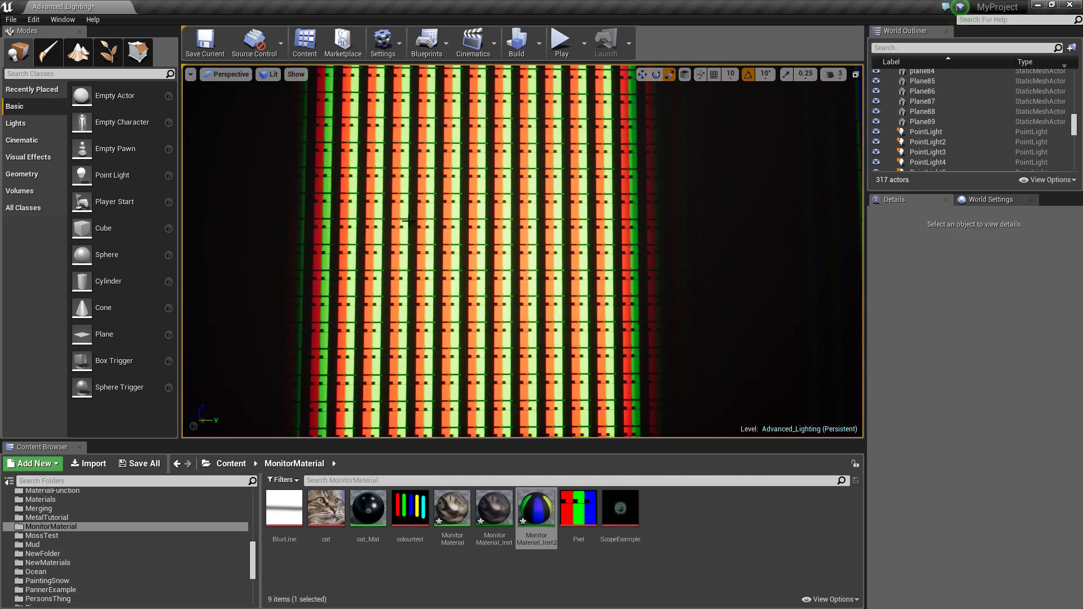
scroll(454, 230, down, 8)
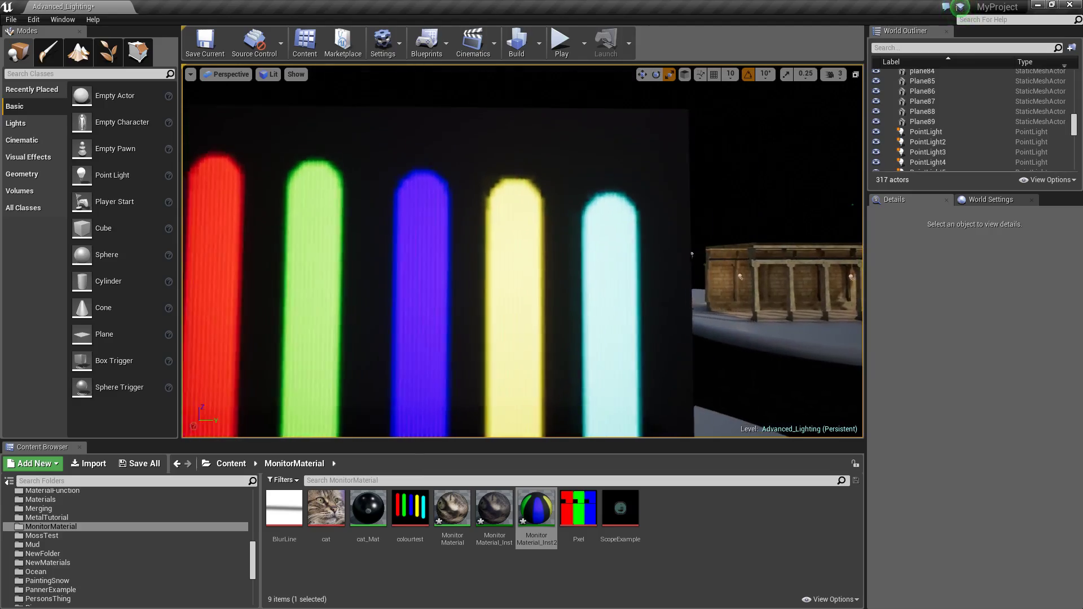
scroll(453, 231, up, 10)
right_drag(453, 230, 541, 230)
key(s)
key(w)
key(a)
key(s)
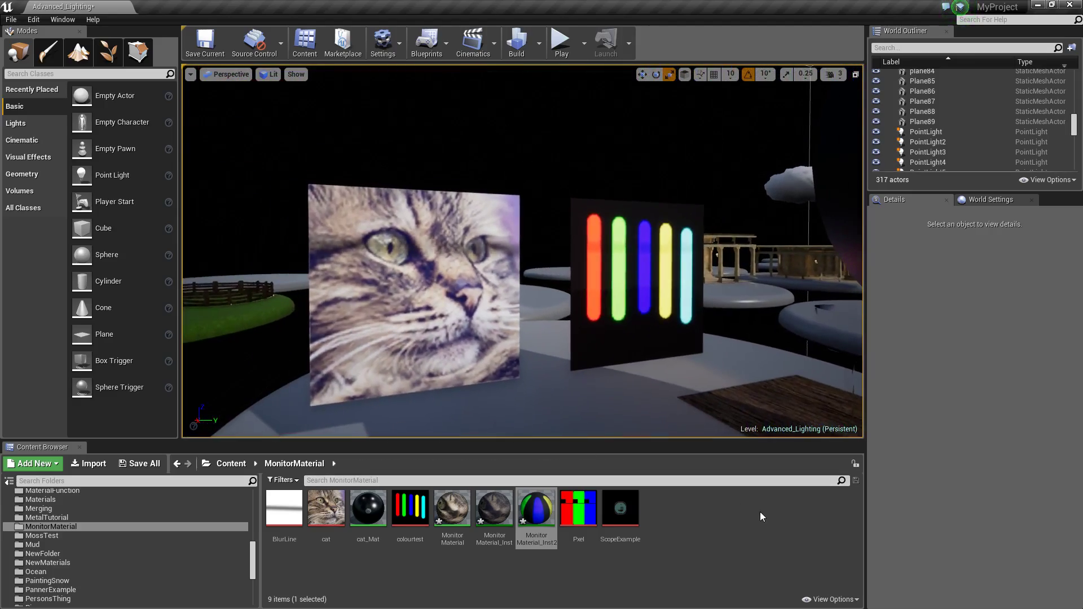
Inspect the enlarged red, green and blue layout of the Pxel texture in its own editor
right_click(760, 512)
double_click(578, 507)
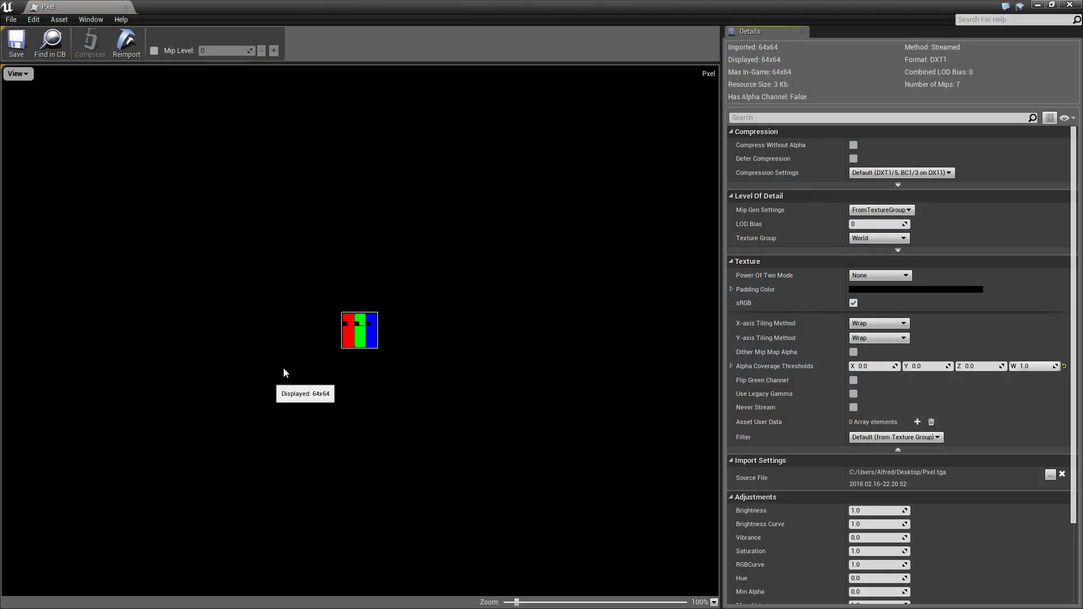
scroll(285, 369, up, 5)
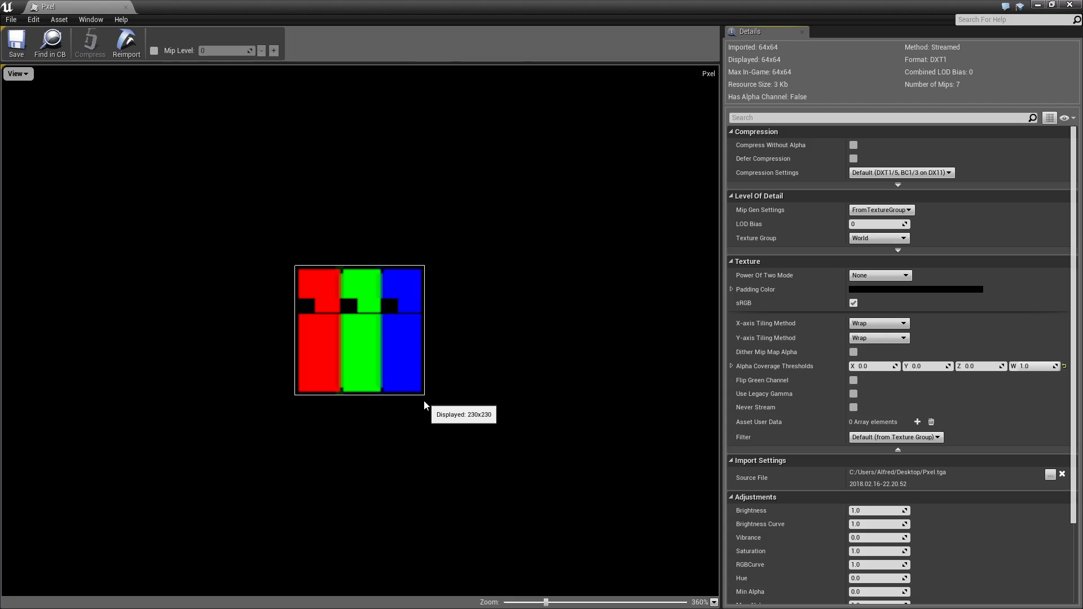
middle_click(73, 5)
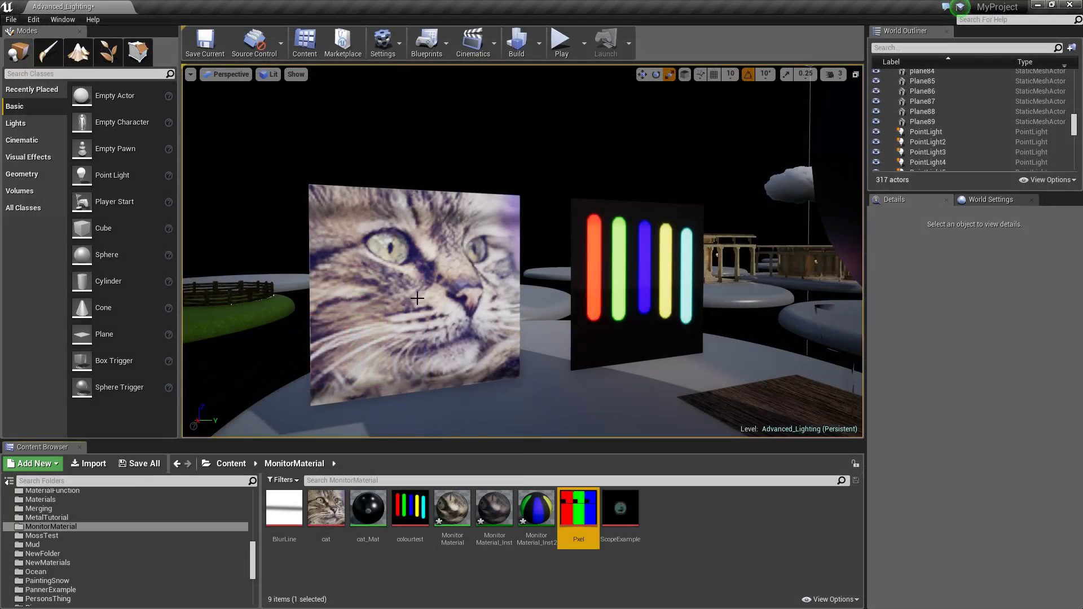
Create a new material named SCreenYeah in the MonitorMaterial folder
click(685, 548)
right_click(700, 550)
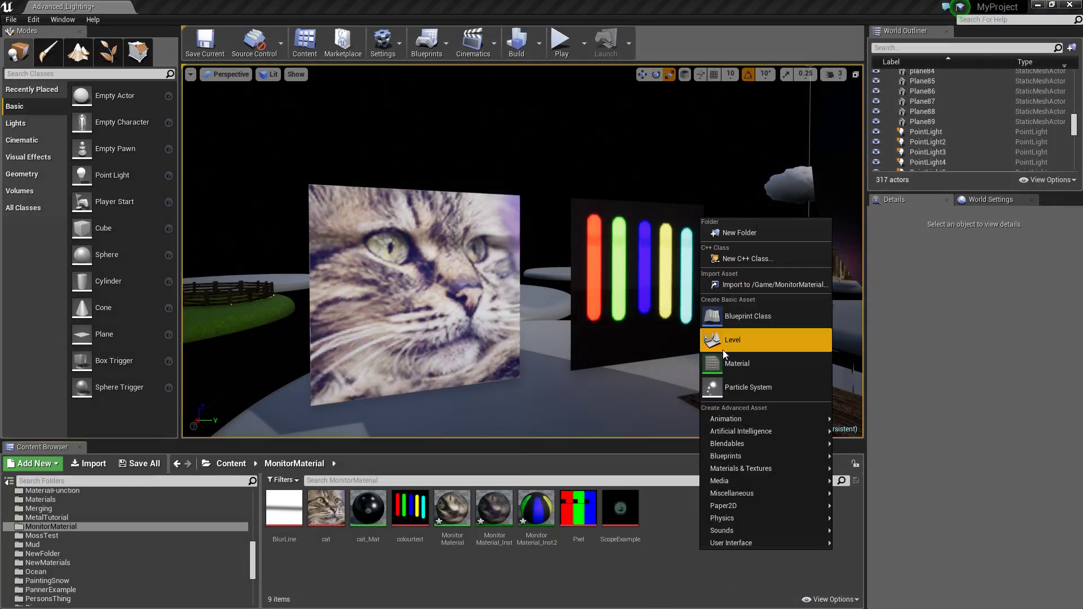
click(723, 350)
text(SCreenYeah)
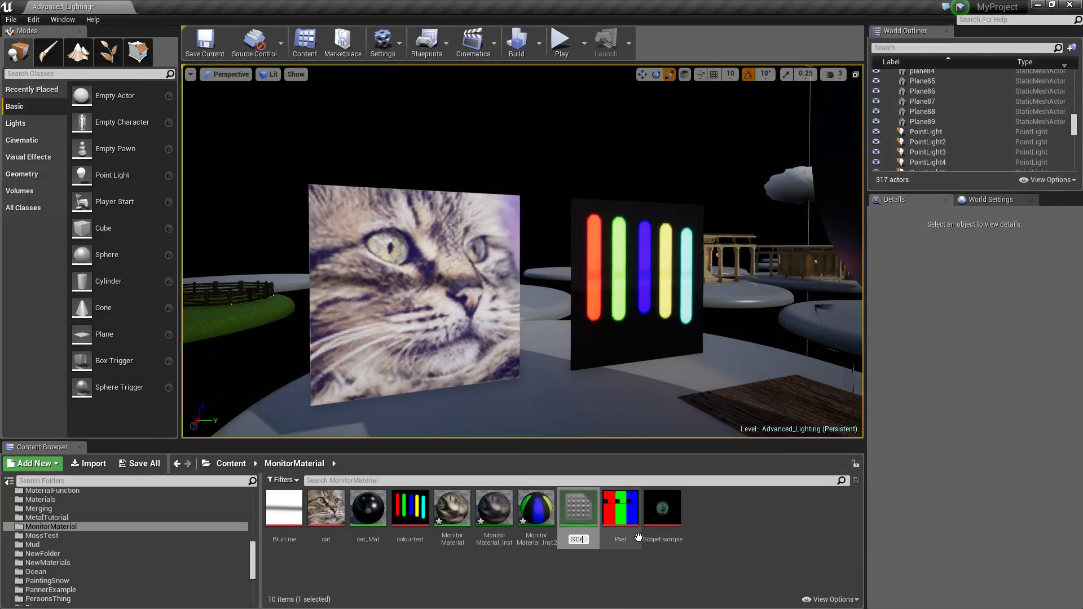
key(Return)
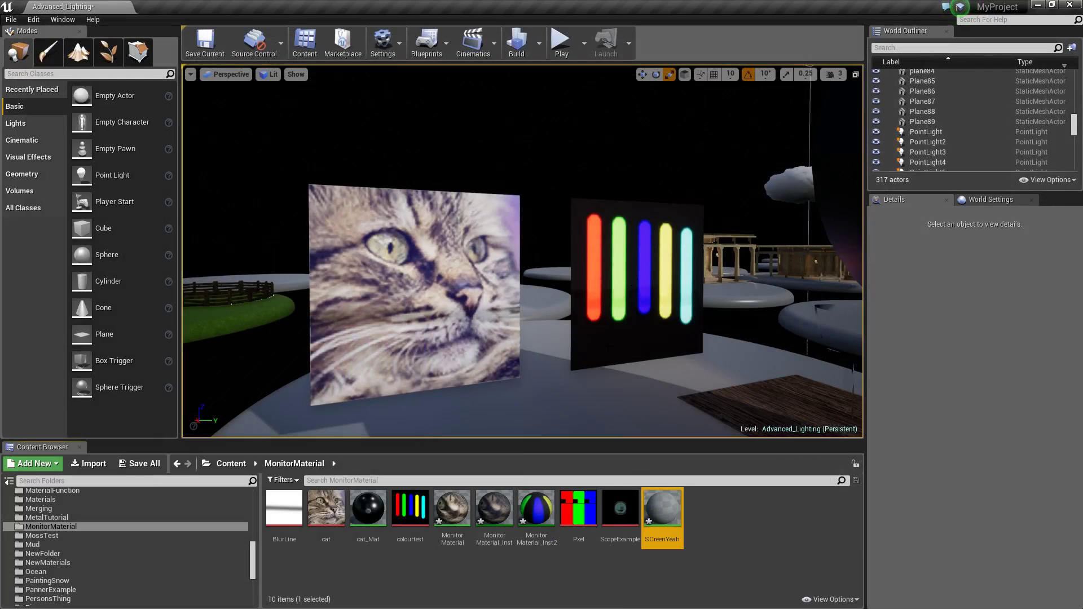
Open the SCreenYeah material and the existing MonitorMaterial in separate windows, and maximise the SCreenYeah editor
click(631, 566)
double_click(663, 508)
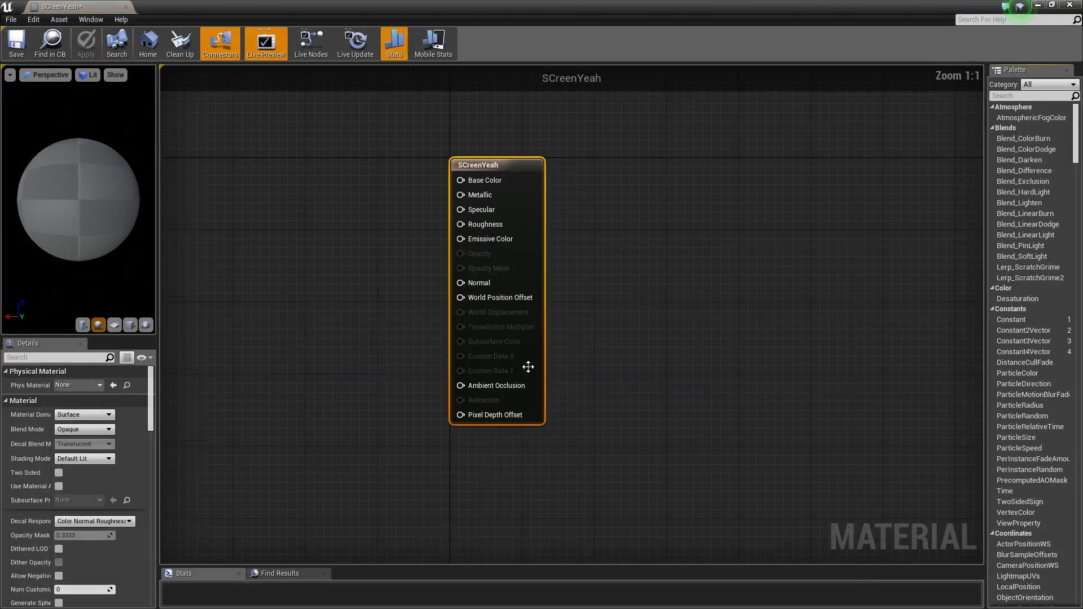
drag(656, 16, 474, 197)
double_click(453, 510)
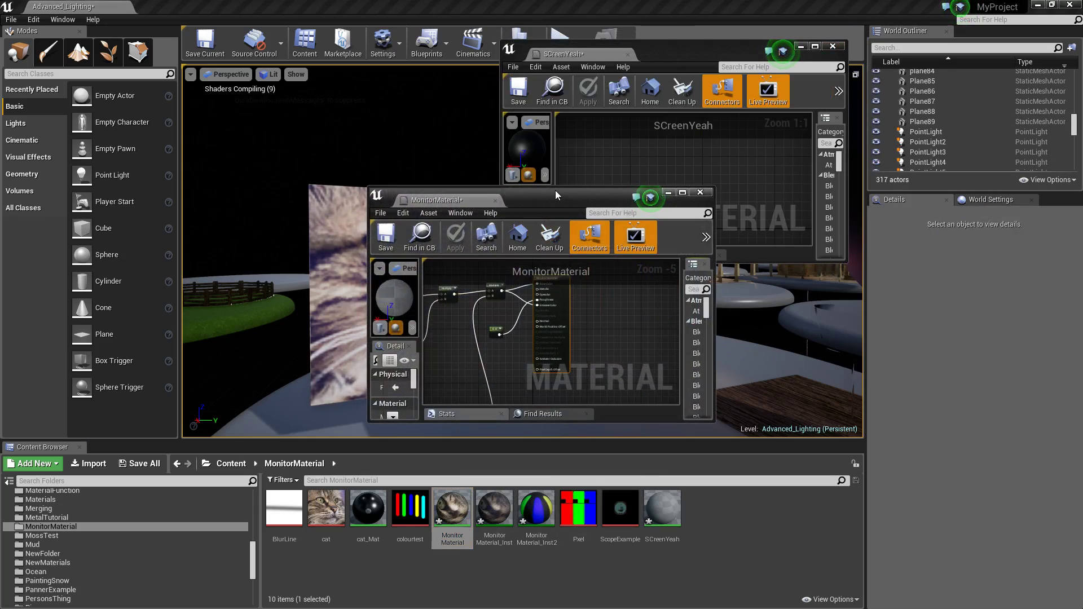
drag(555, 191, 621, 2)
drag(699, 53, 657, 72)
double_click(658, 72)
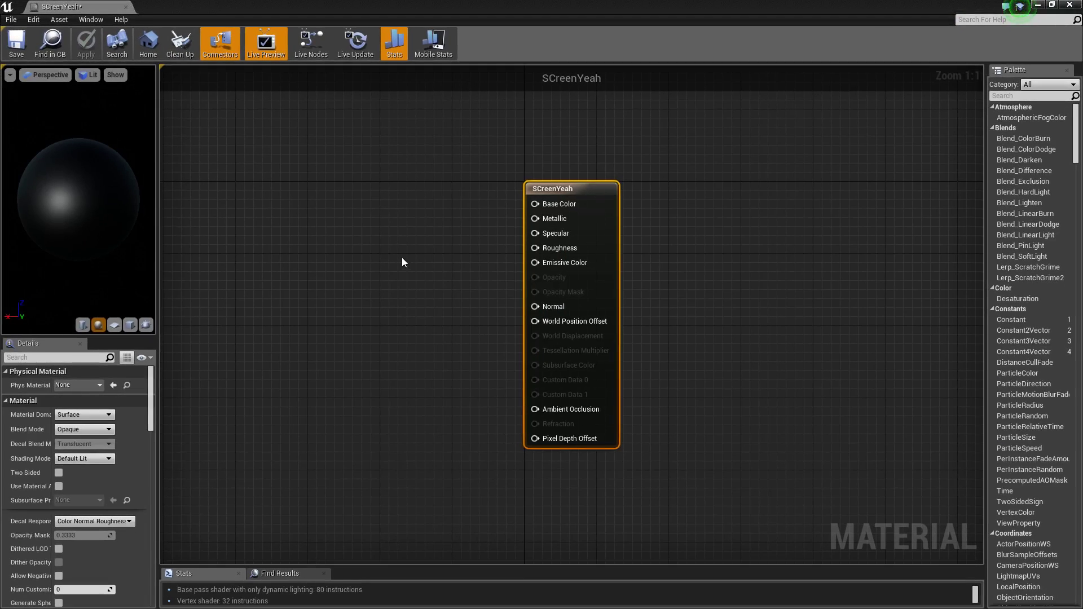
Add a Constant3Vector node to the material graph and set its colour to magenta (1, 0, 0.947)
right_drag(403, 261, 602, 294)
right_drag(441, 270, 546, 320)
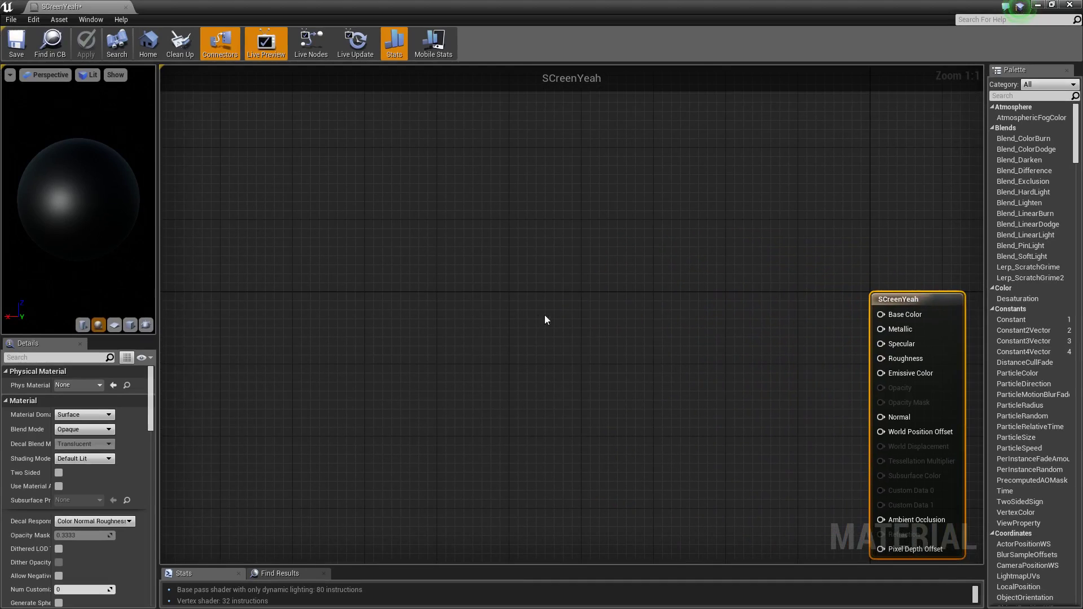
click(324, 168)
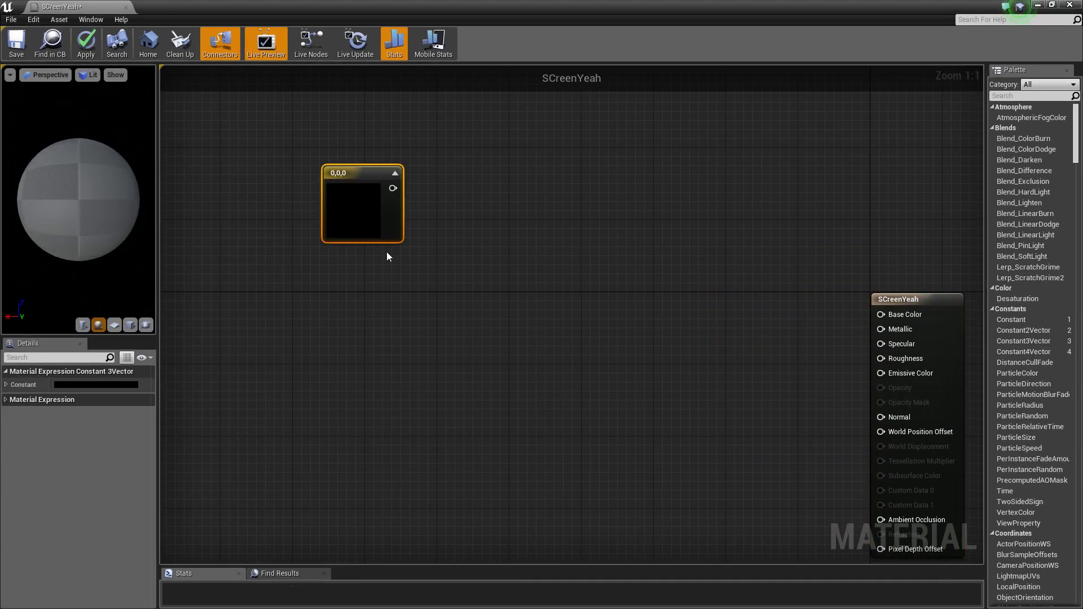
click(80, 386)
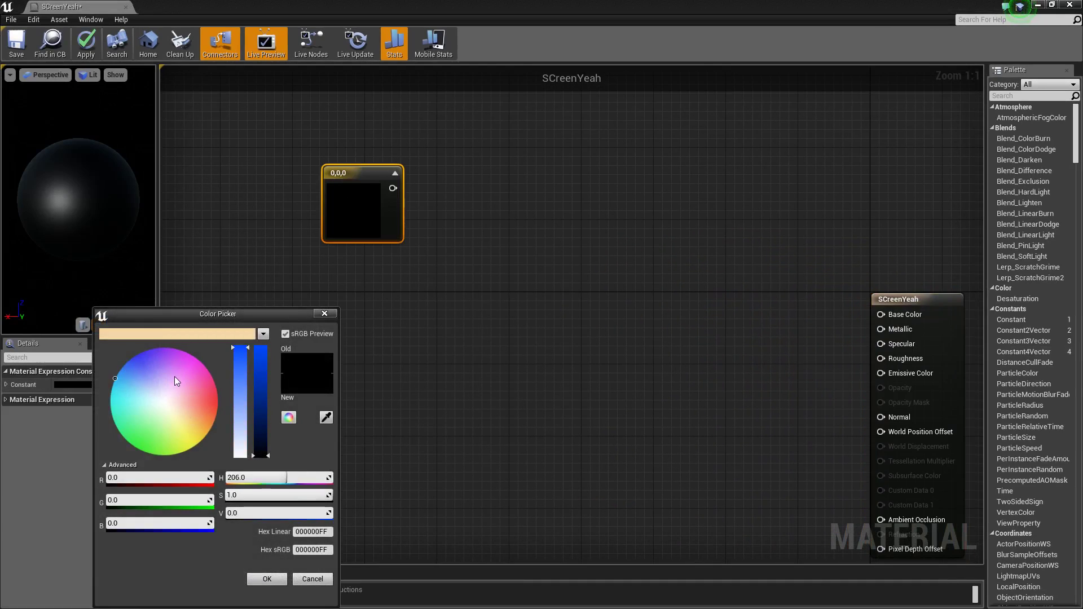
click(194, 357)
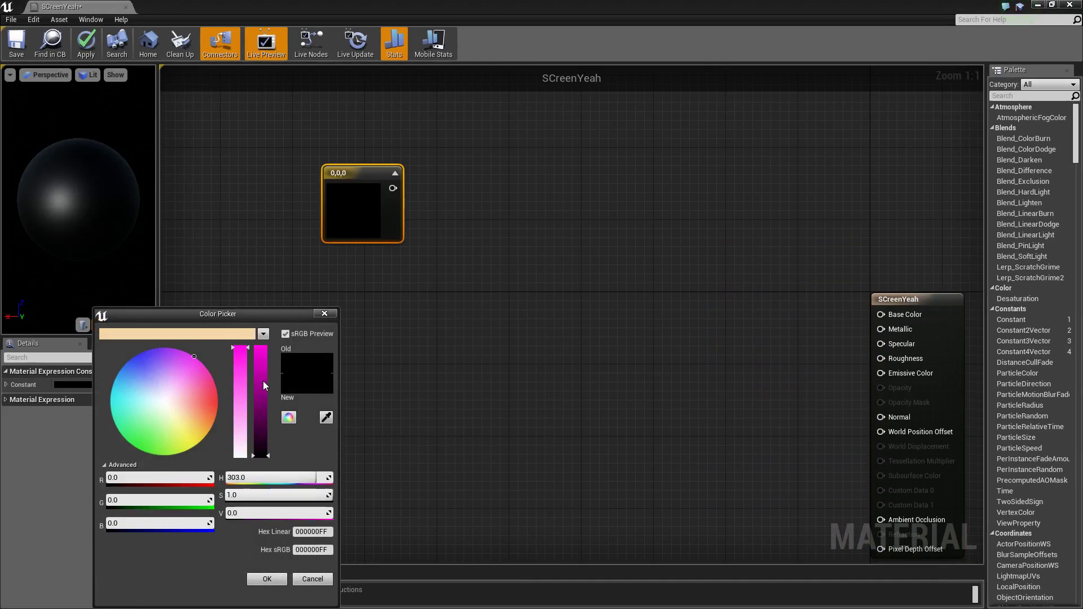
click(268, 579)
Add a Multiply node and connect the magenta Constant3Vector to its A input, with the constant moved farther away
click(758, 188)
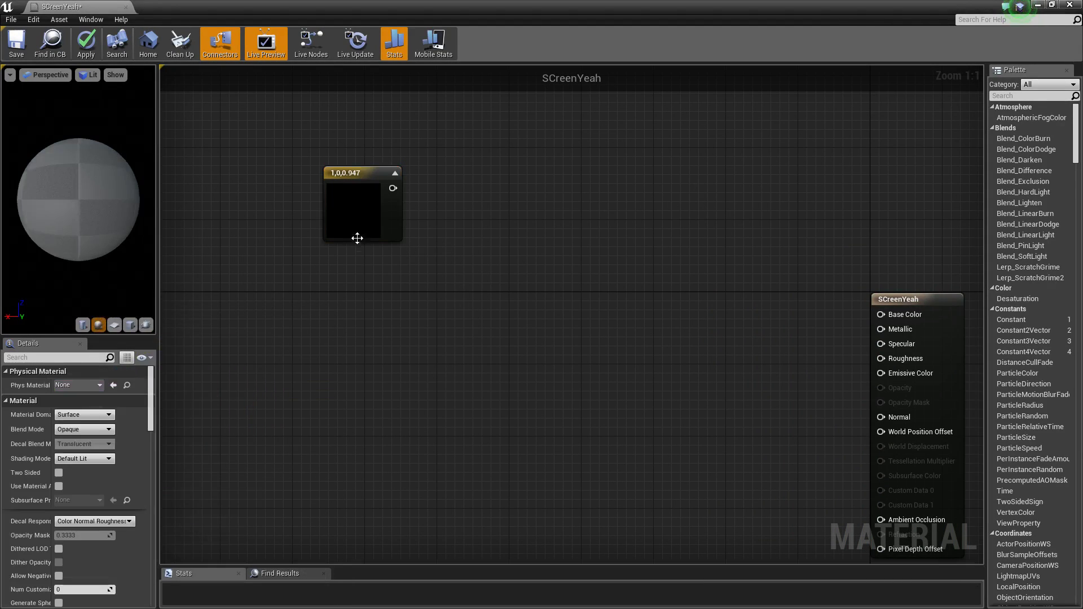
key(m)
click(469, 242)
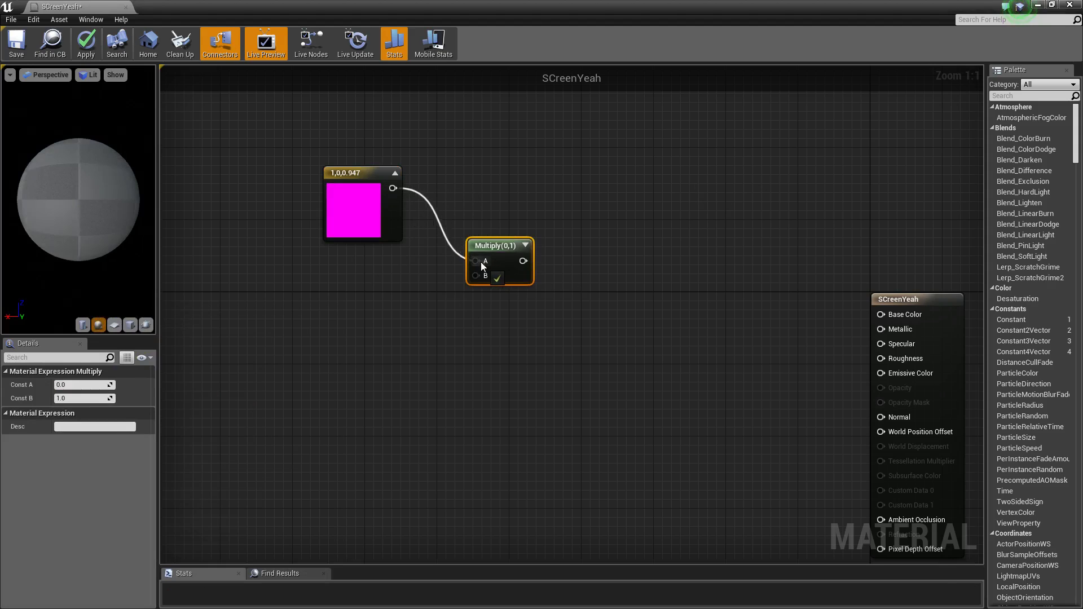
drag(481, 262, 481, 262)
drag(367, 230, 300, 247)
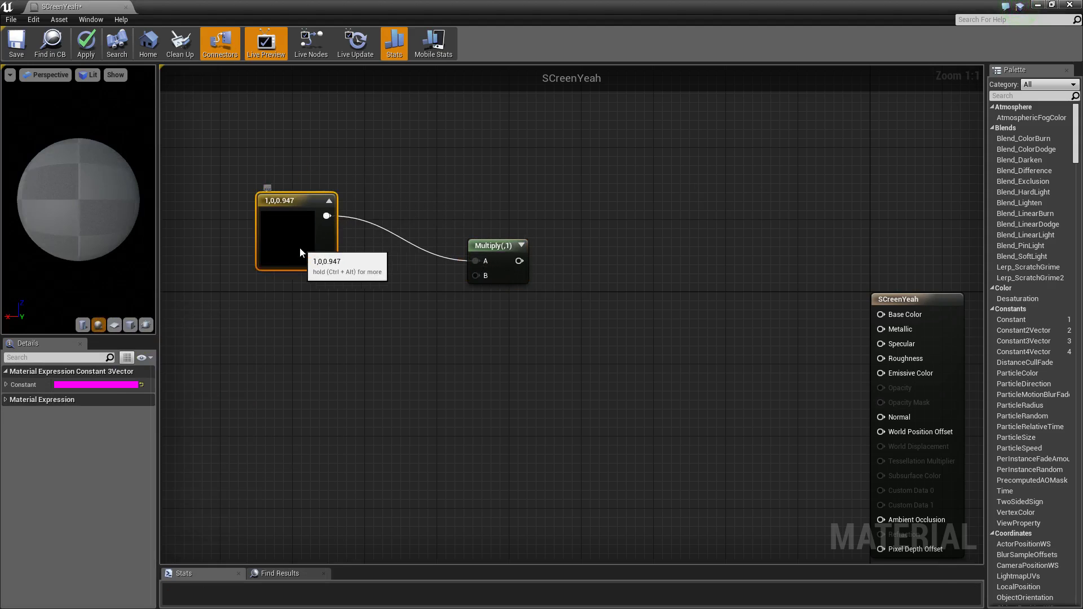
Add the Pxel texture to the SCreenYeah graph as a Texture Sample node below the colour constant
double_click(486, 13)
drag(581, 33, 581, 0)
drag(263, 167, 277, 412)
click(282, 160)
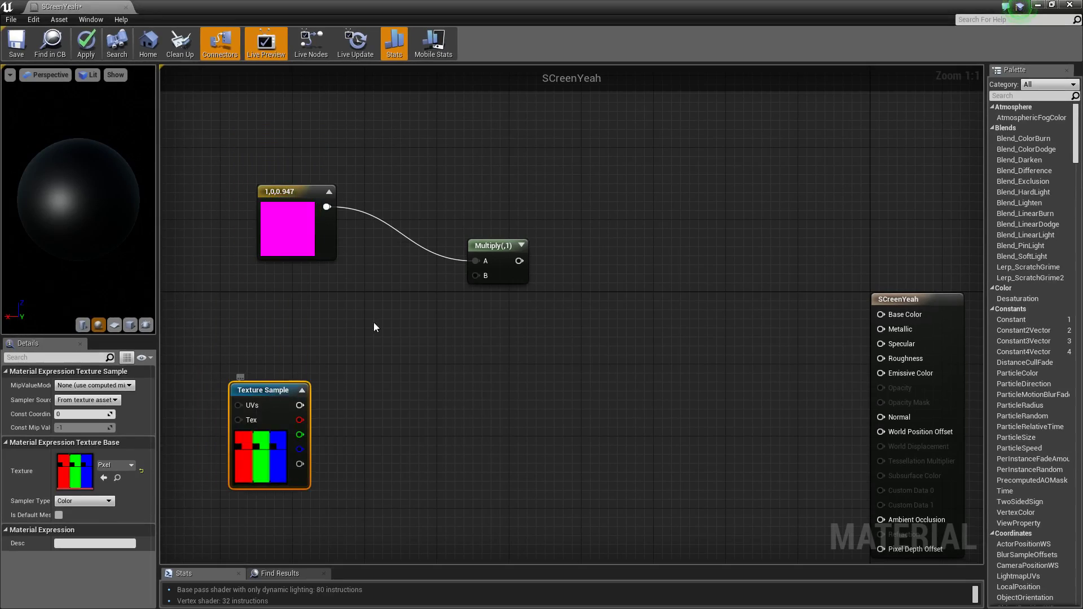
Connect the Pxel Texture Sample's RGB output to the Multiply node's B input and preview the Multiply result on a plane
drag(329, 242, 274, 230)
right_drag(423, 285, 496, 280)
drag(375, 401, 550, 270)
right_click(565, 241)
click(609, 247)
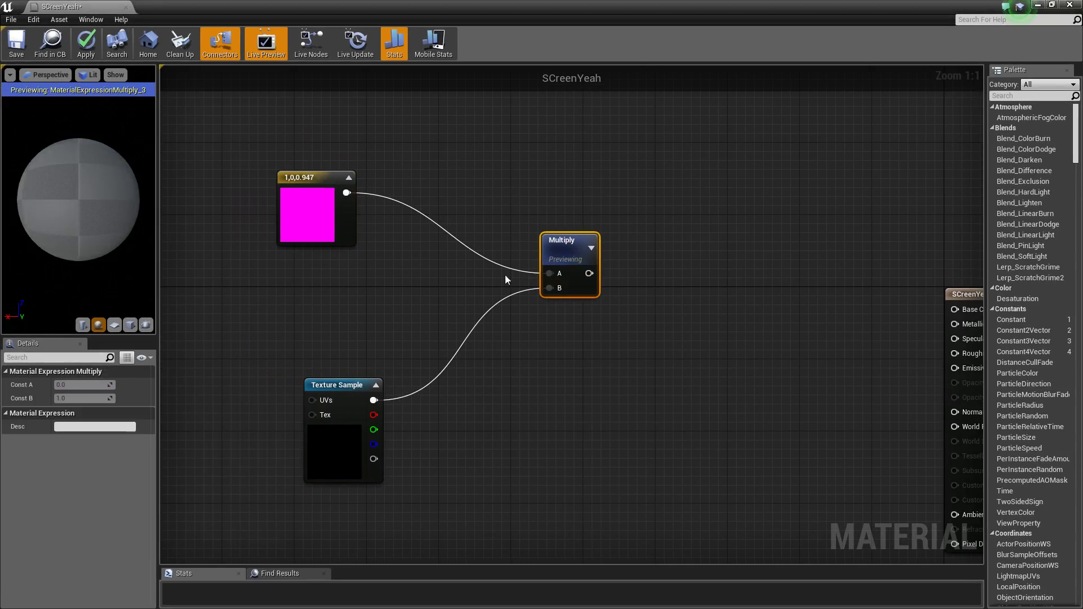
click(114, 325)
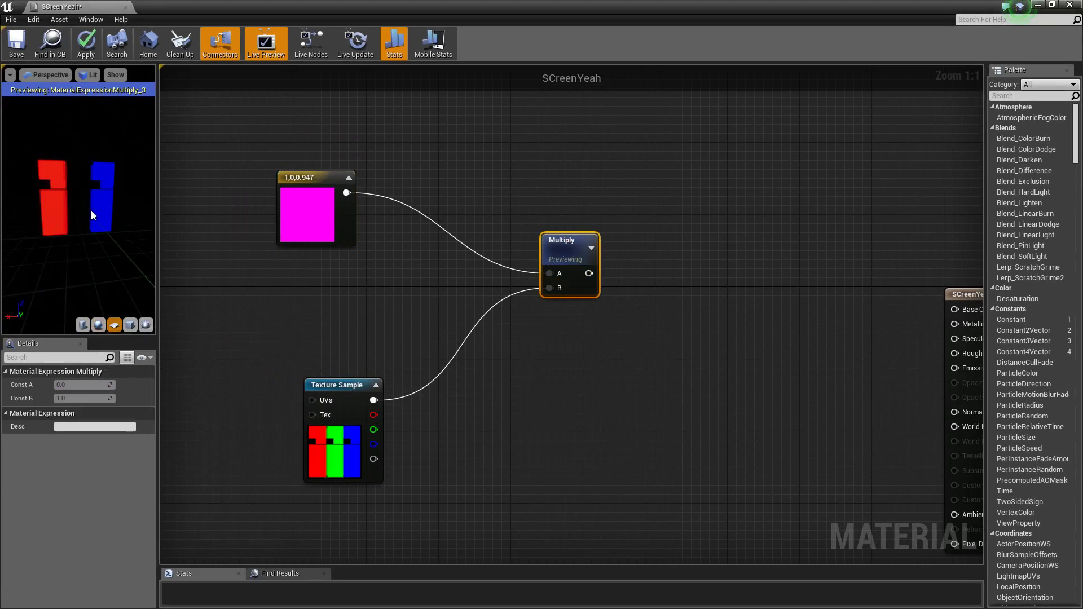
right_drag(91, 243, 90, 225)
drag(90, 226, 98, 226)
Change the Constant3Vector's colour to pink (1, 0, 0.221) and finally to red (1, 0, 0.028)
click(318, 209)
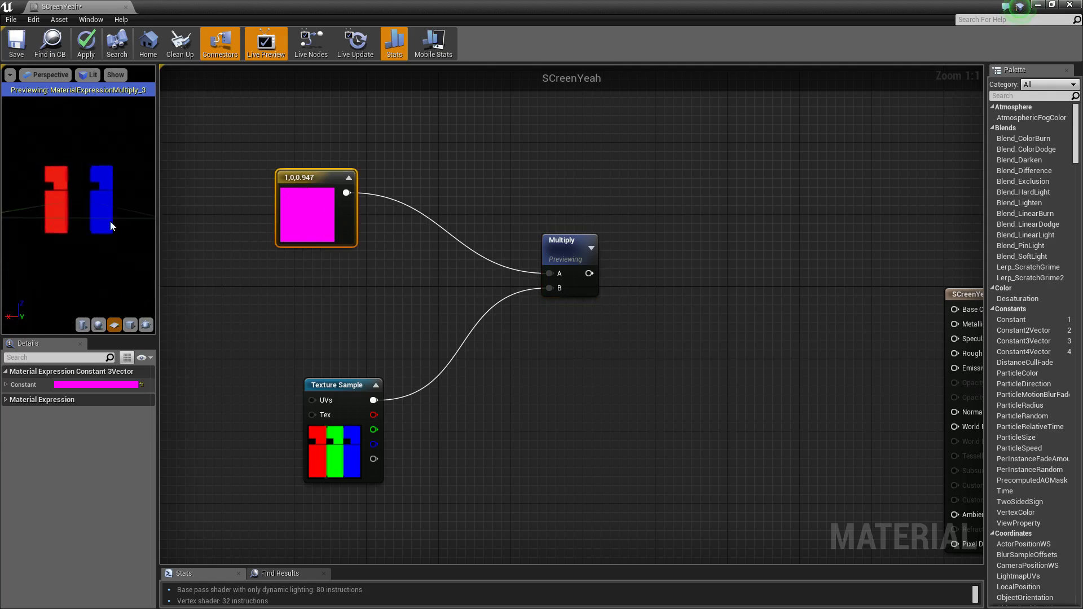
click(95, 385)
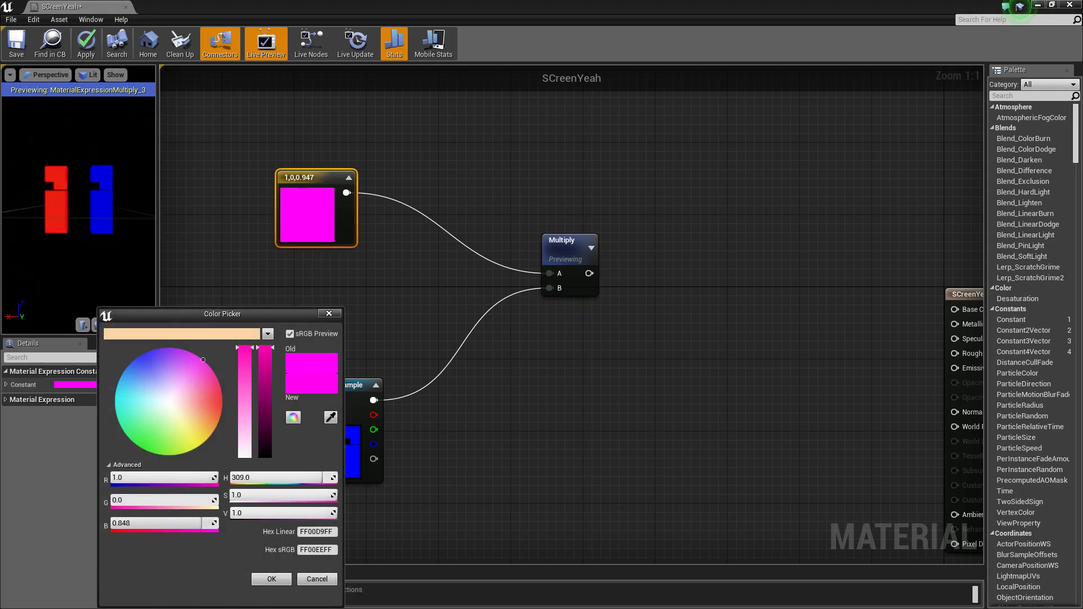
drag(203, 360, 221, 388)
click(279, 585)
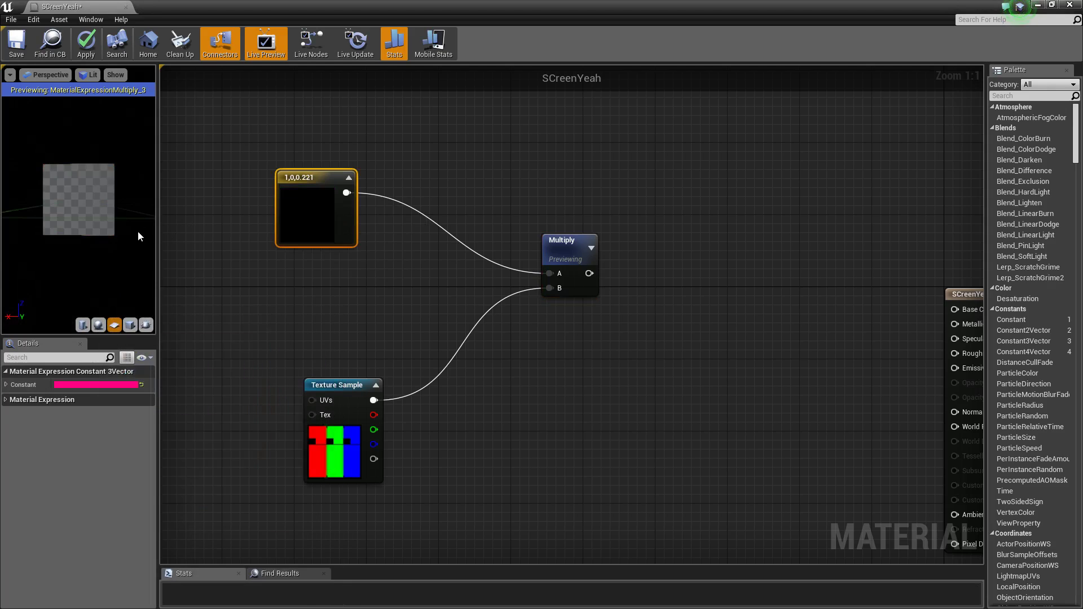
click(107, 385)
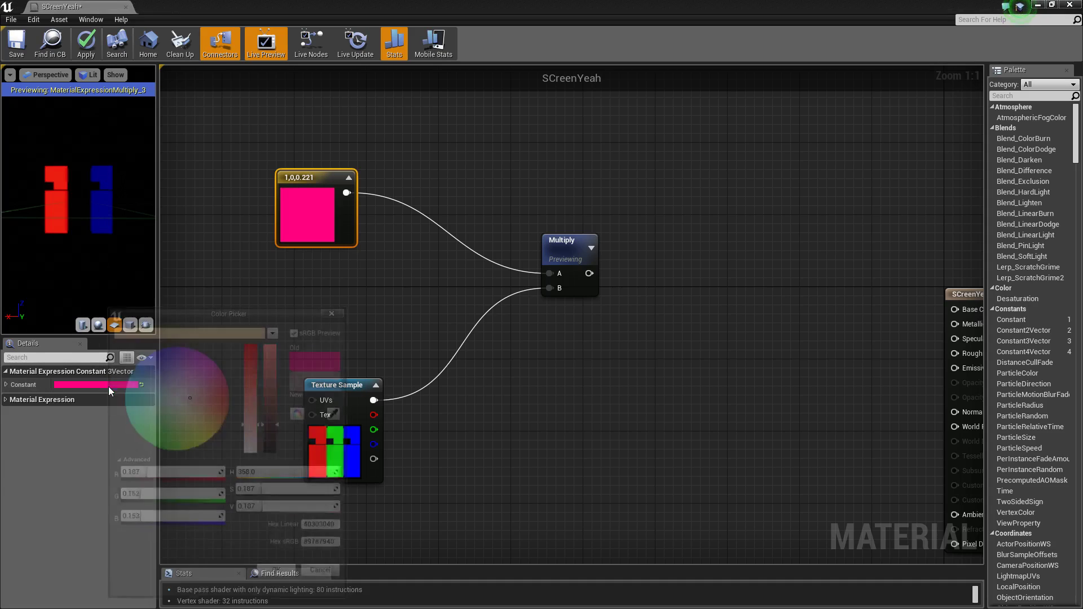
click(280, 585)
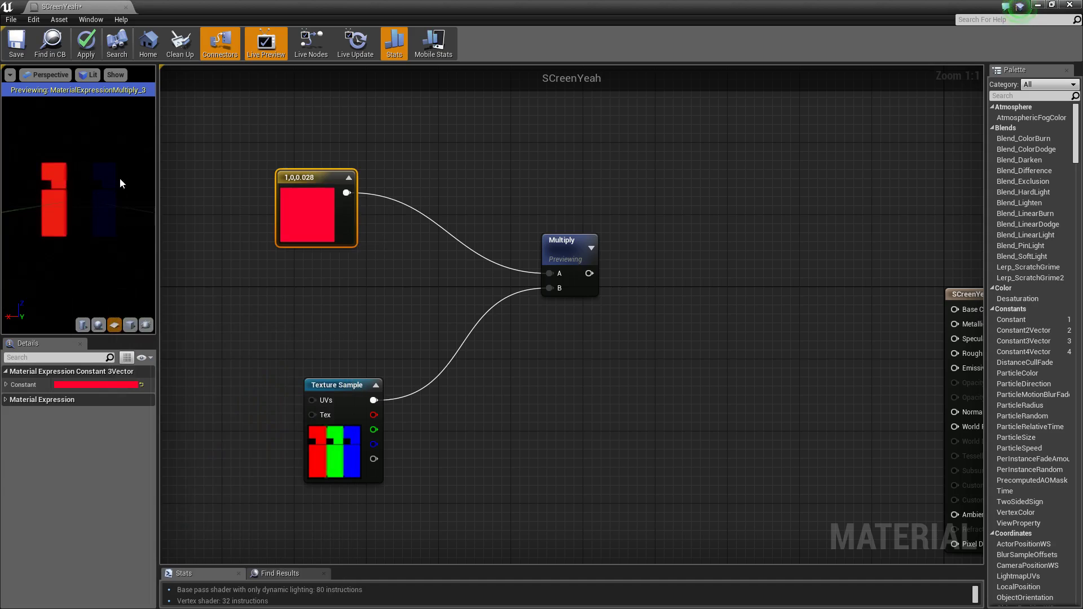
Add a TexCoord node beside the Pxel Texture Sample and connect it to the sample's UVs input
right_drag(298, 420, 375, 417)
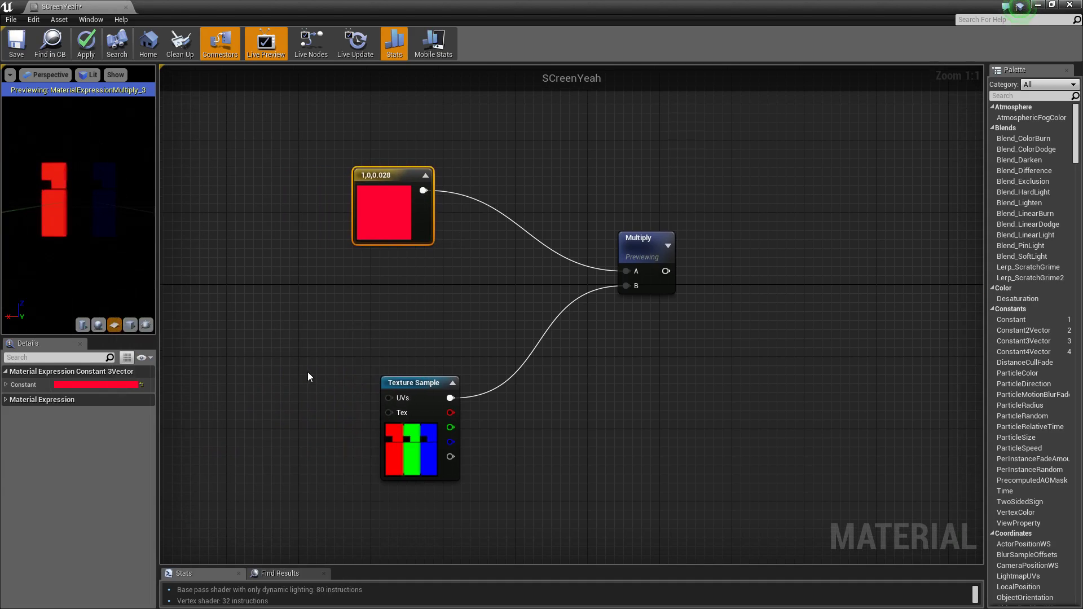
click(283, 362)
key(u)
click(254, 351)
drag(302, 366, 262, 385)
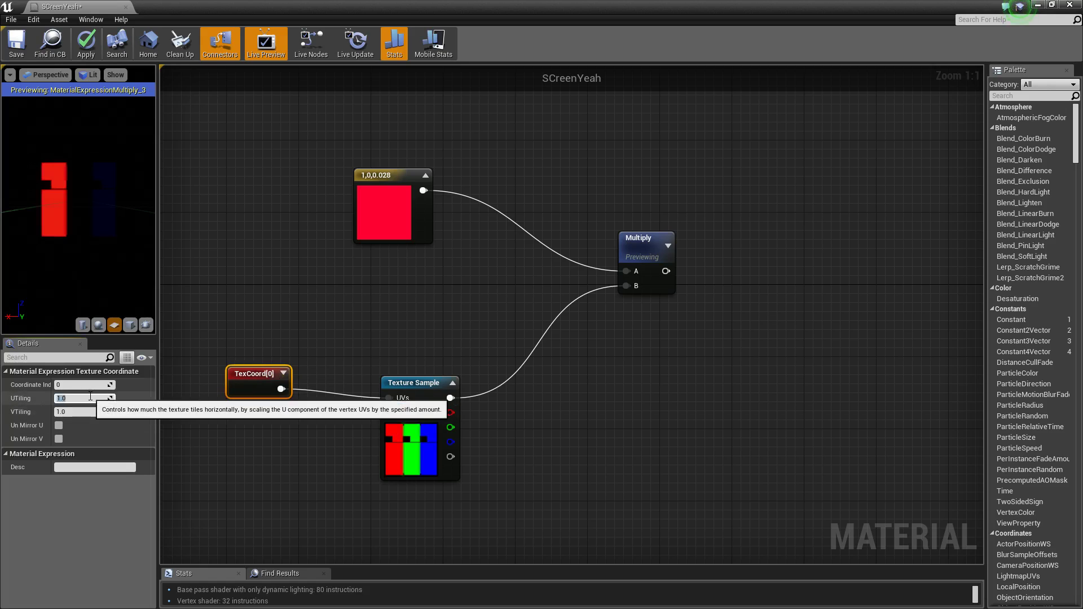
Set the TexCoord's UTiling and VTiling to 256 and inspect the pixel pattern on the preview plane up close
click(91, 397)
text(512)
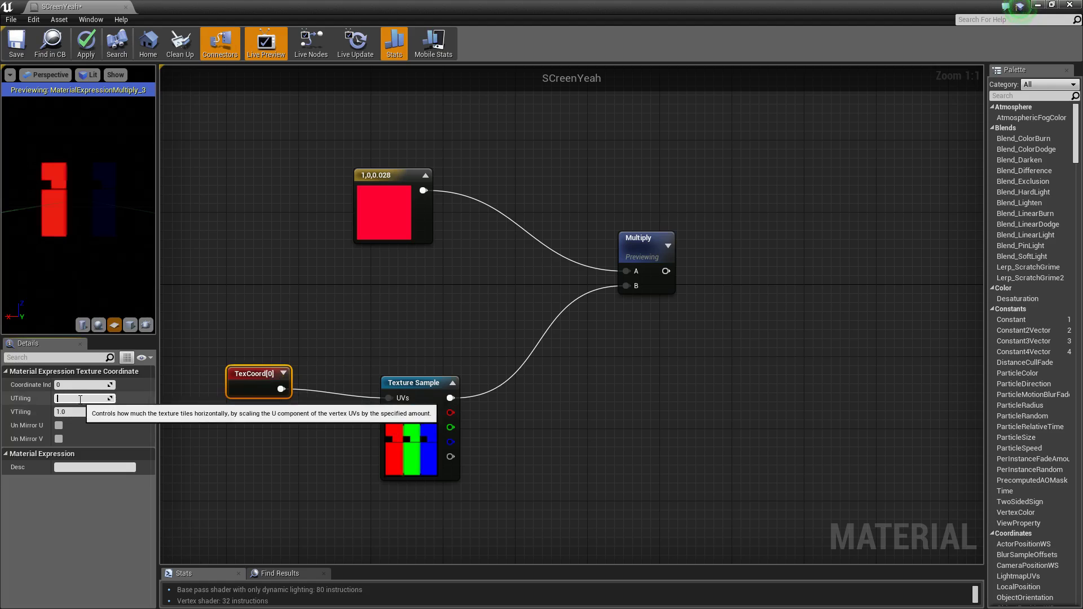
key(Tab)
text(256)
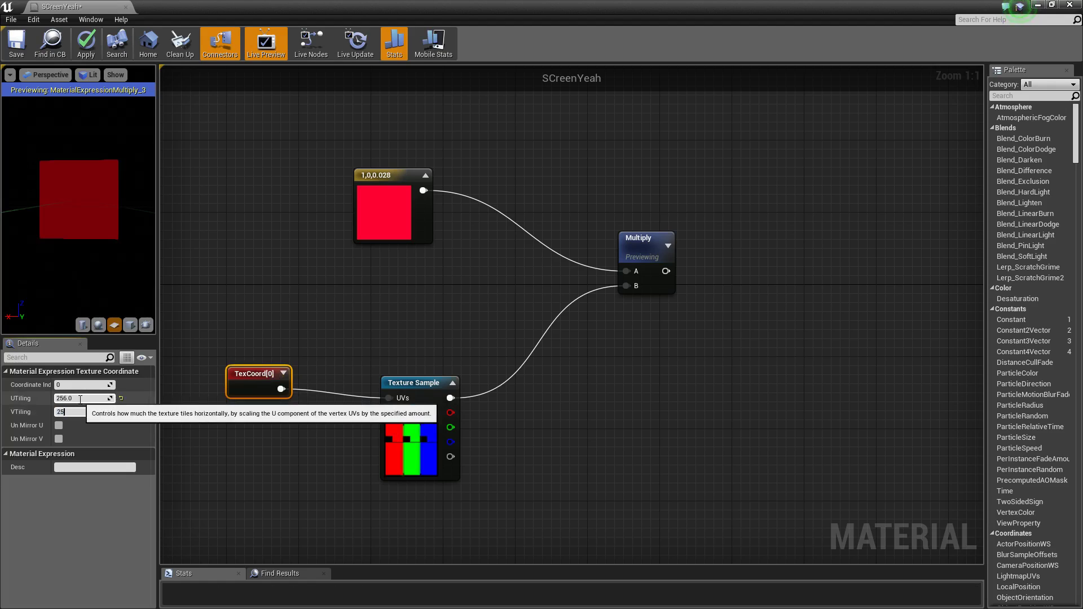
key(Return)
drag(68, 237, 229, 202)
right_drag(104, 198, 104, 164)
drag(104, 198, 136, 192)
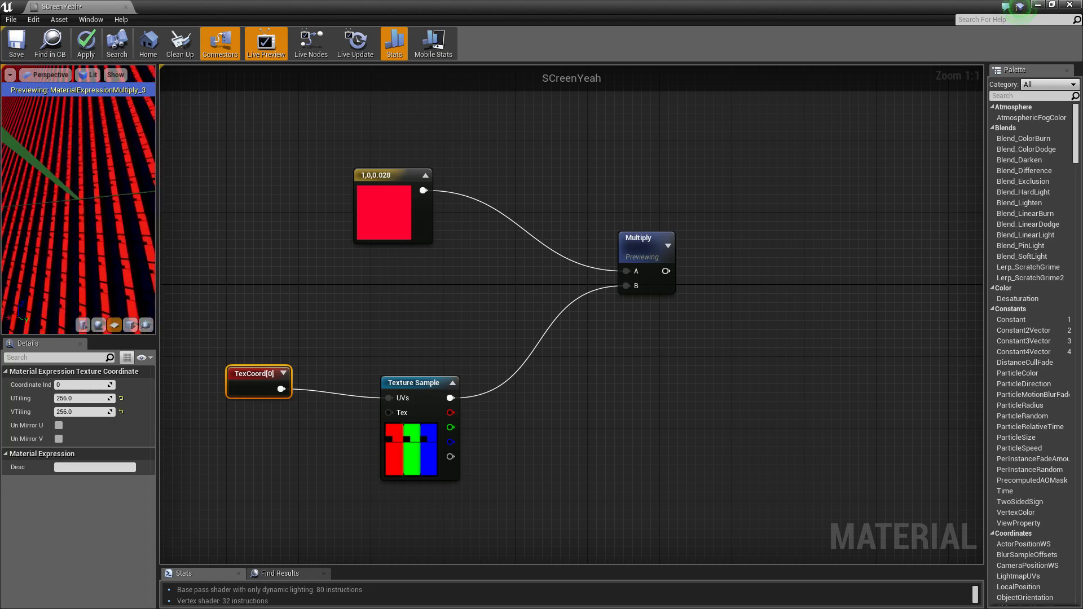
drag(68, 124, 106, 195)
Change the Constant3Vector's colour to purple (0.166, 0, 1) and inspect the lit pixels on the preview plane from near and far
click(389, 222)
click(109, 384)
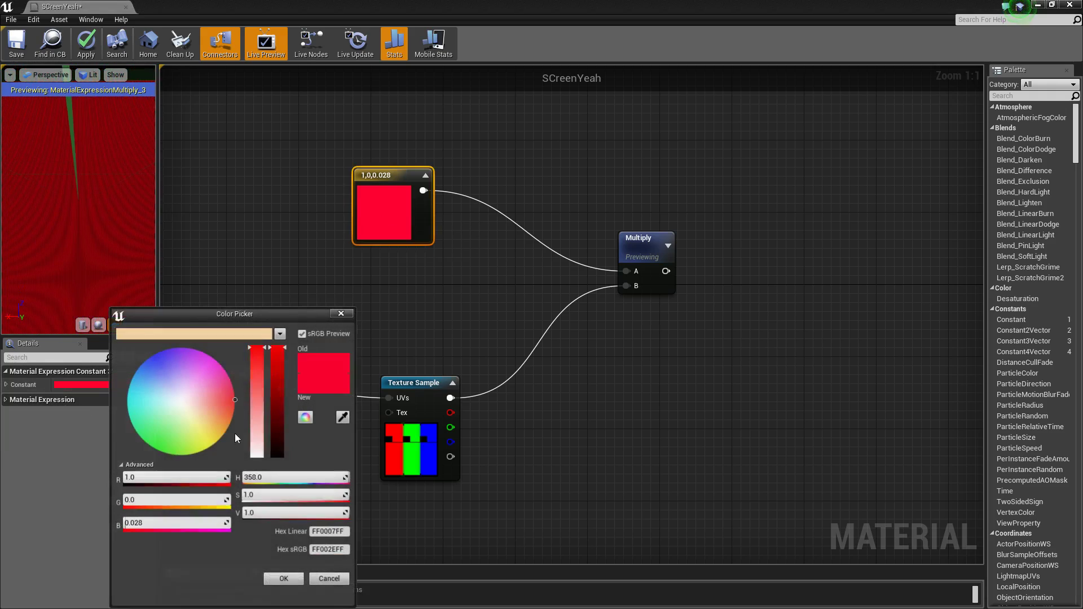
drag(210, 381, 162, 351)
click(282, 579)
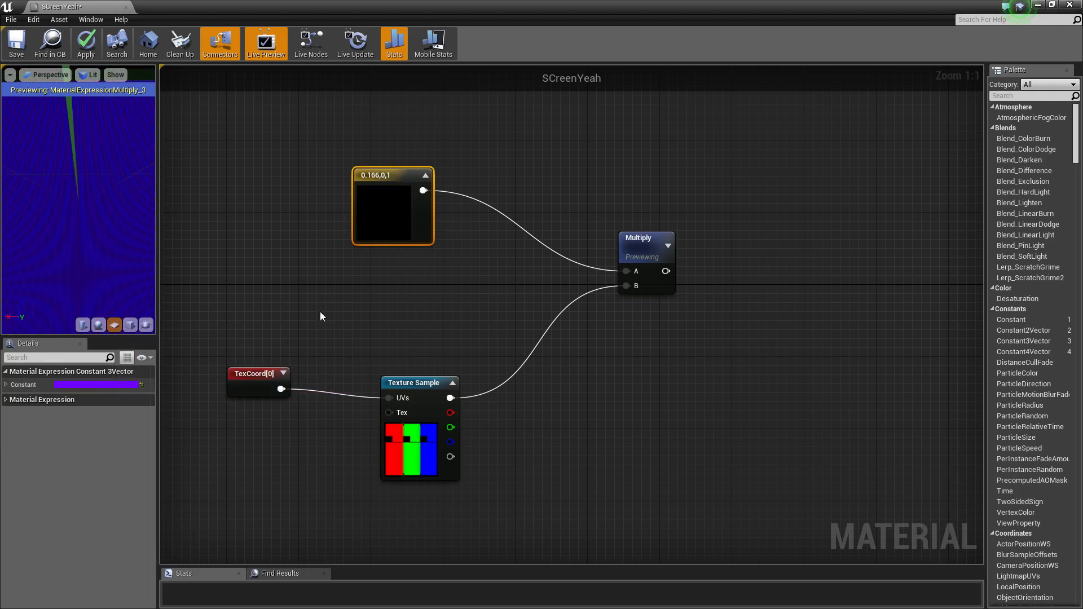
click(134, 384)
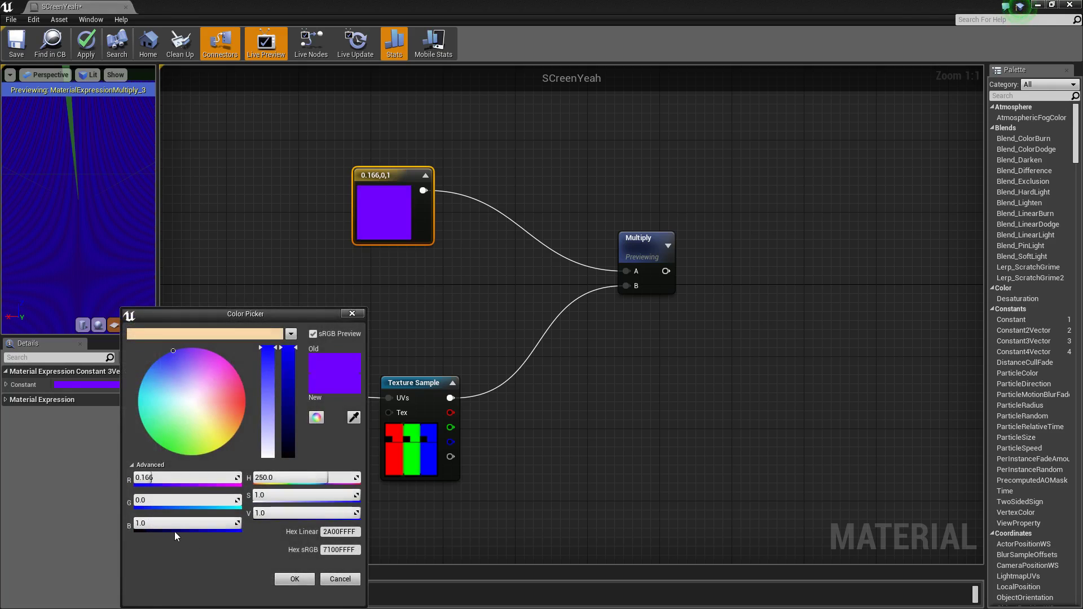
right_drag(98, 256, 97, 244)
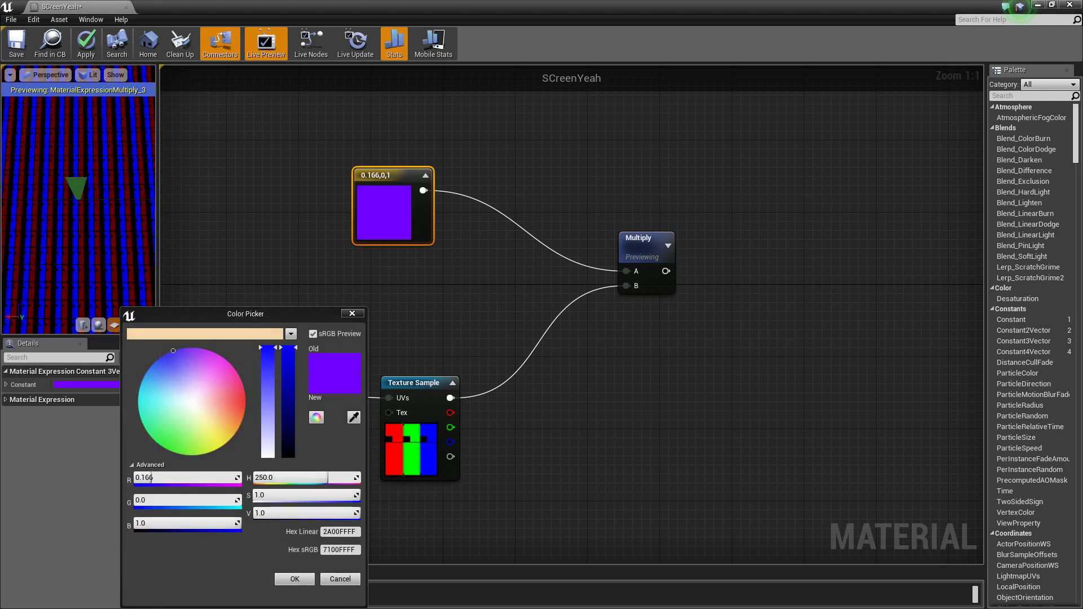
drag(29, 243, 51, 248)
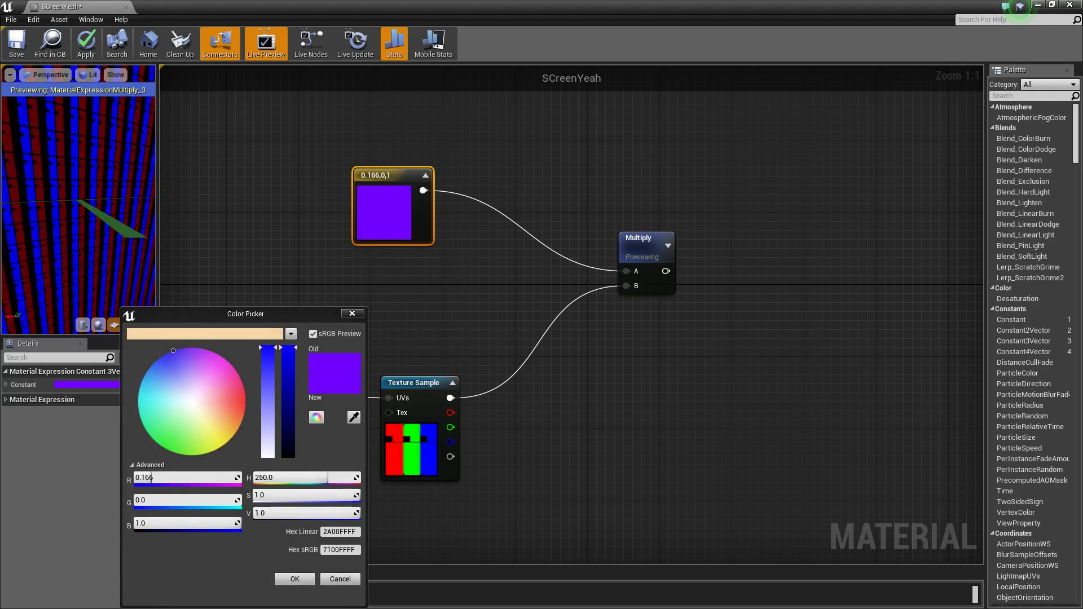
right_drag(29, 244, 29, 283)
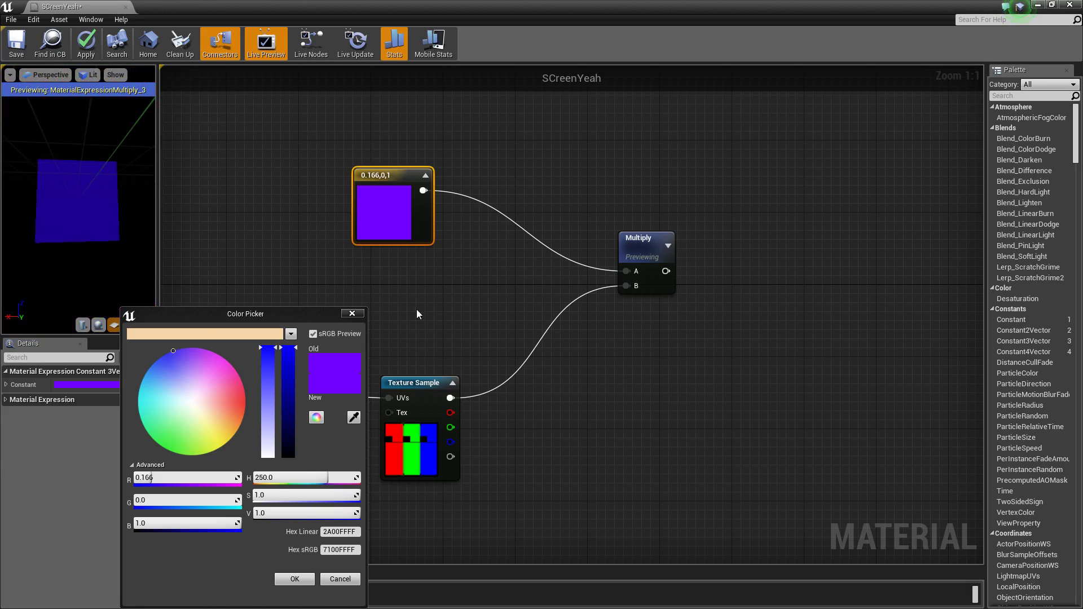
click(352, 313)
Set the TexCoord's UTiling to 1920 and VTiling to 1080
click(252, 373)
click(85, 398)
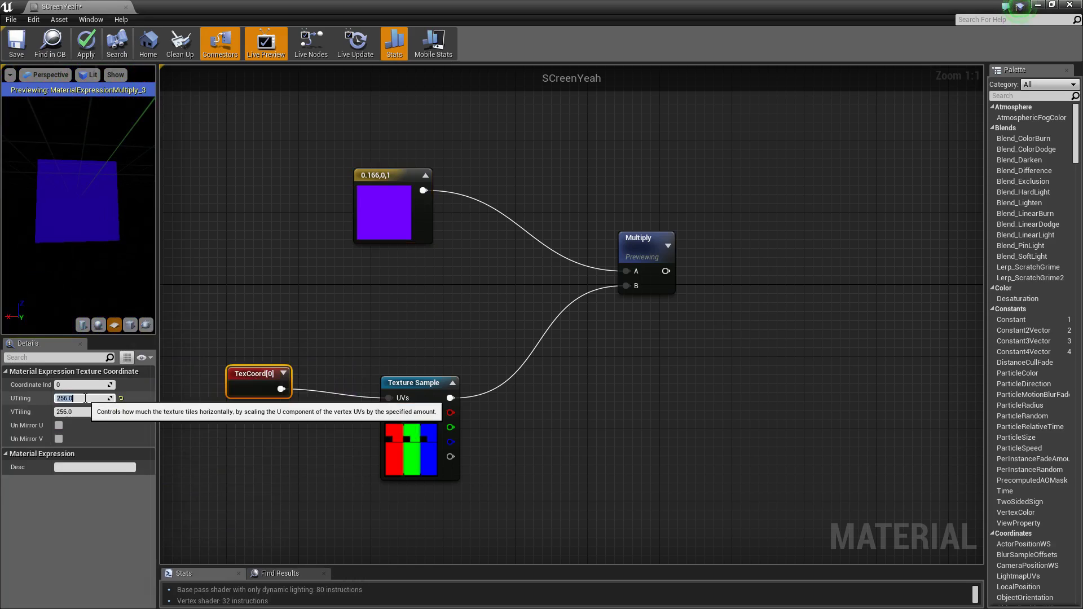
key(Tab)
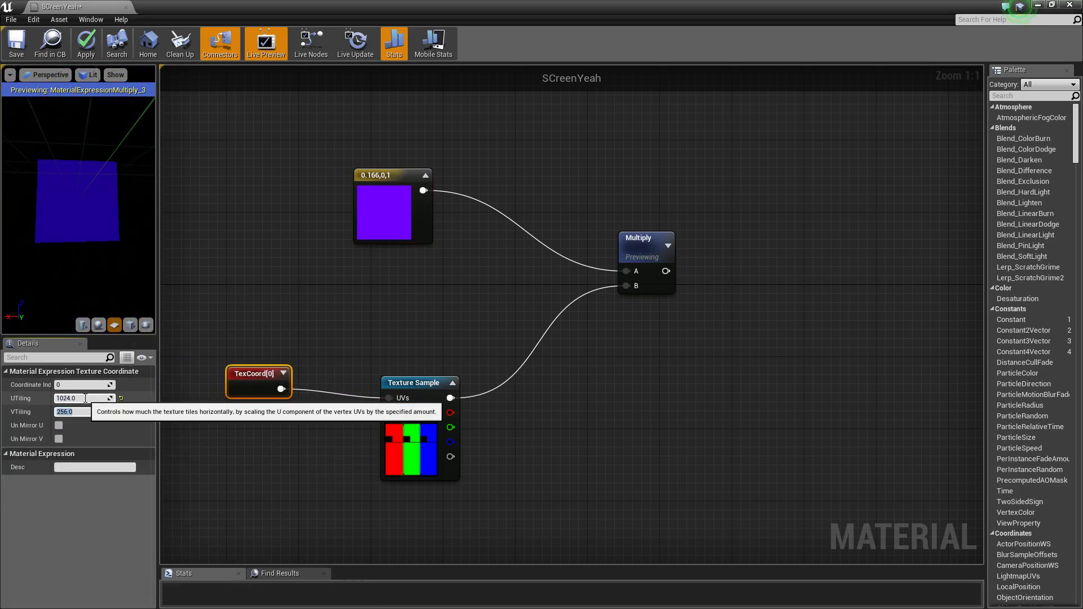
text(10245)
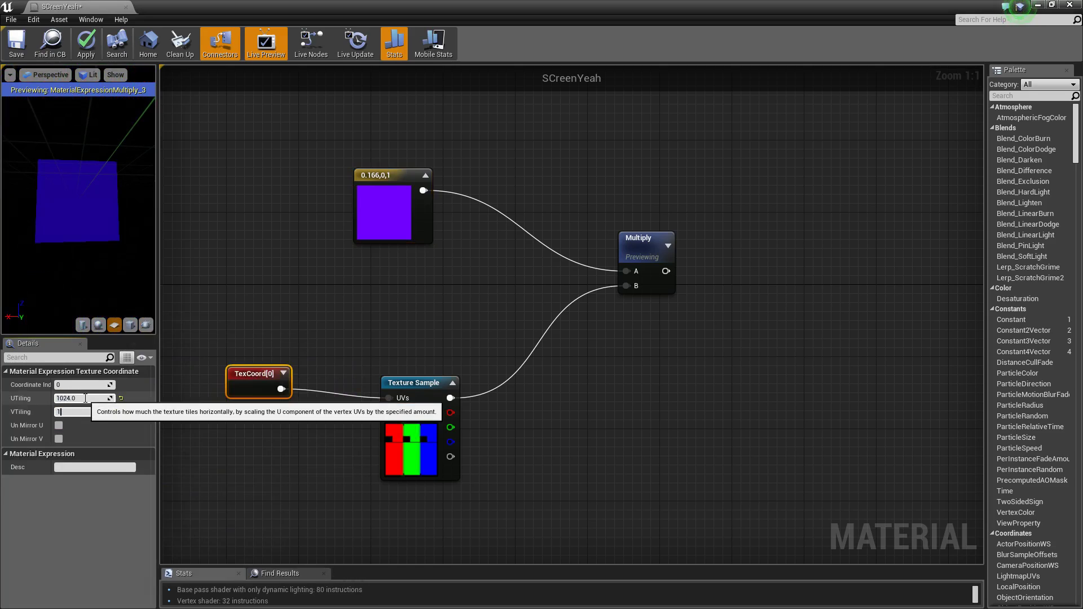
click(85, 398)
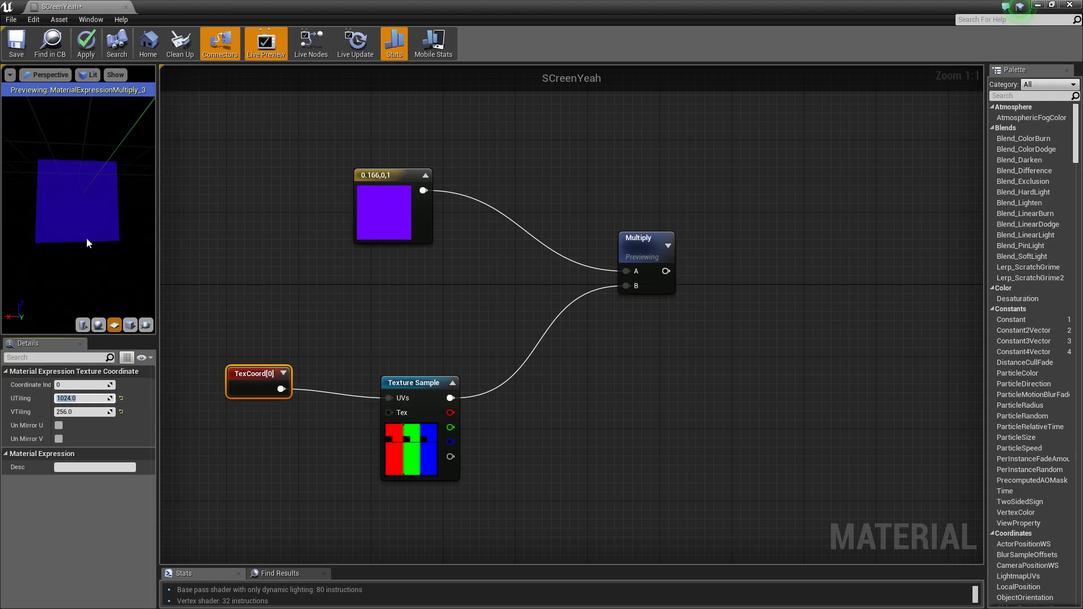
text(1920)
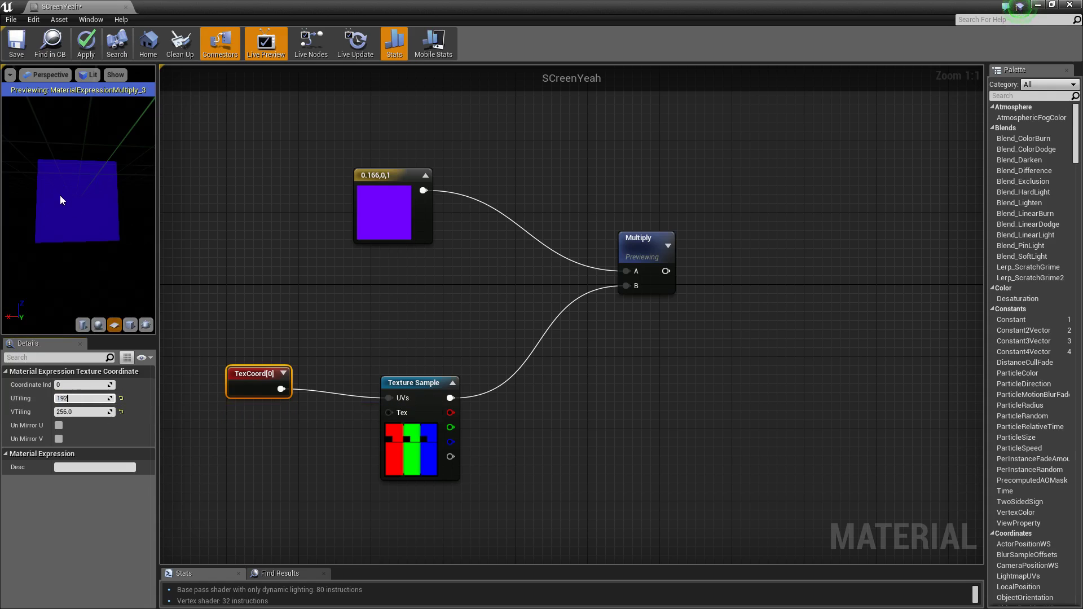
key(Tab)
text(107)
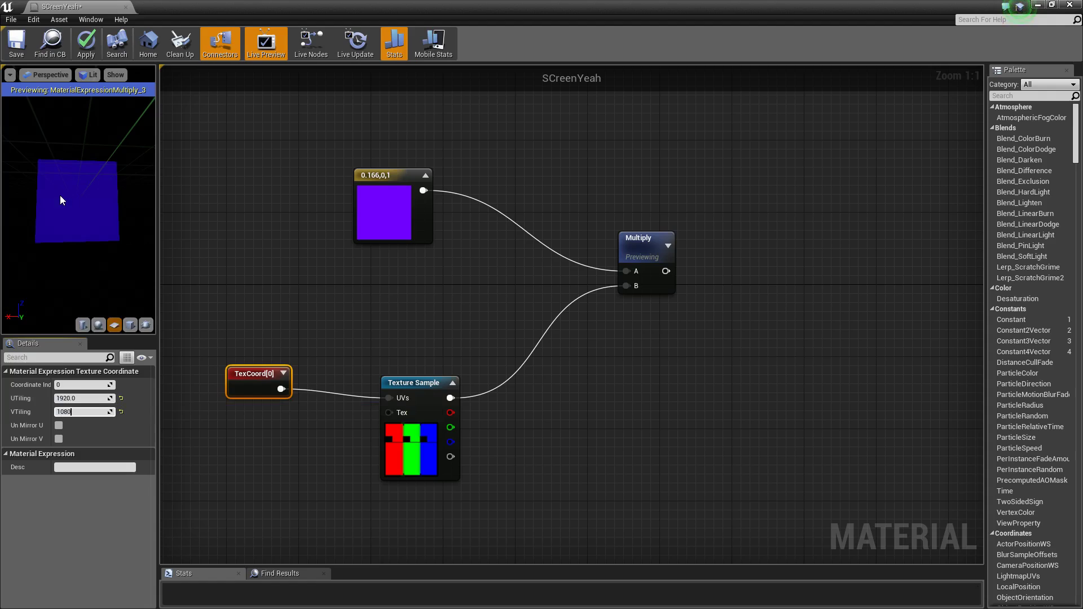
key(Return)
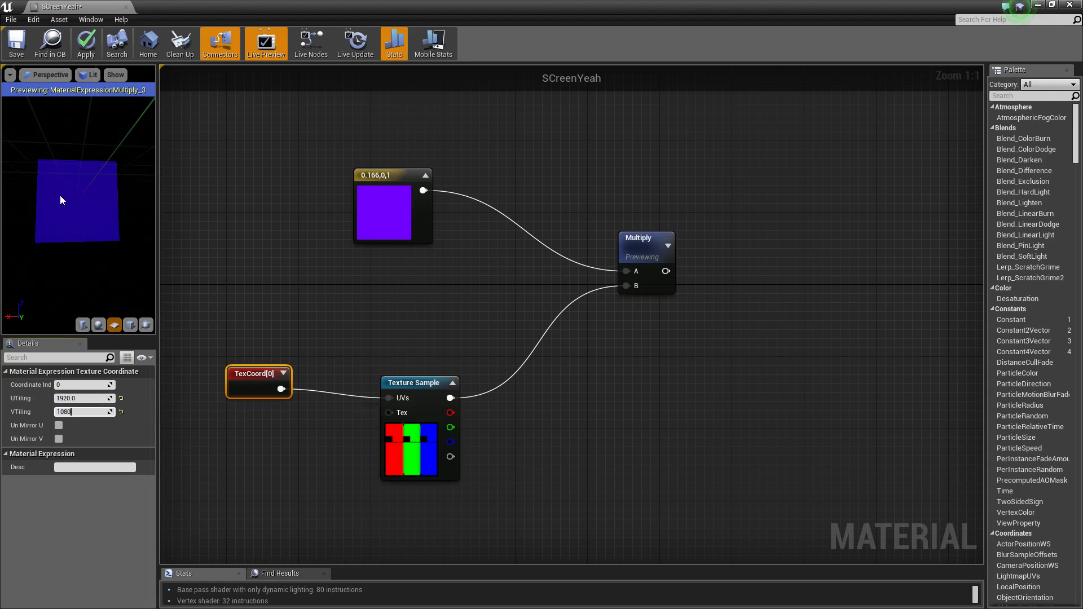
Set the TexCoord's UTiling and VTiling to 1024 and inspect the finer pixel pattern on the preview plane
key(shift+Tab)
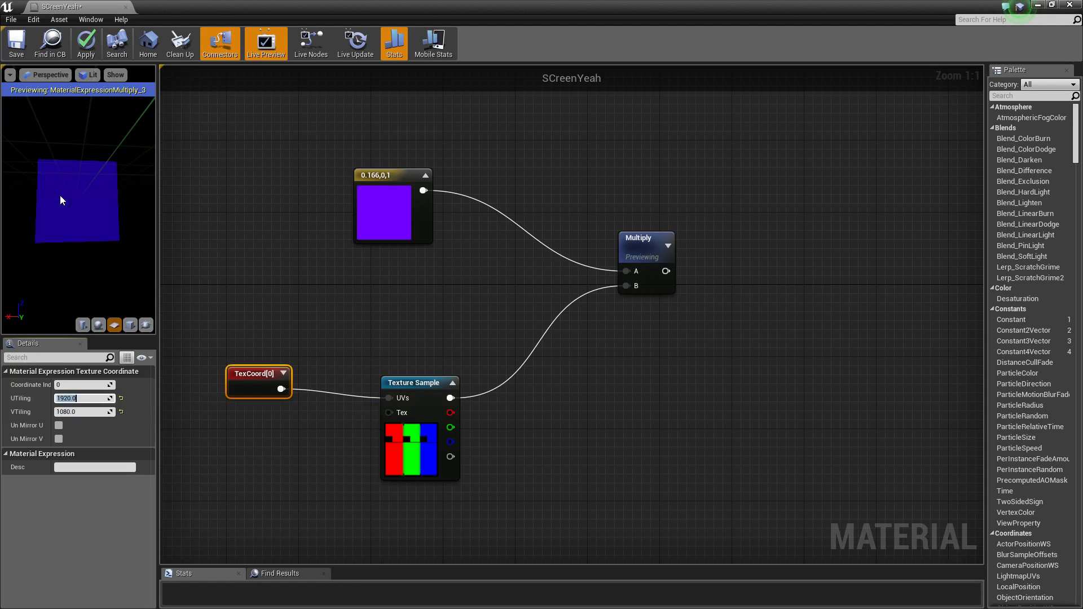
text(1024)
key(Tab)
text(1024)
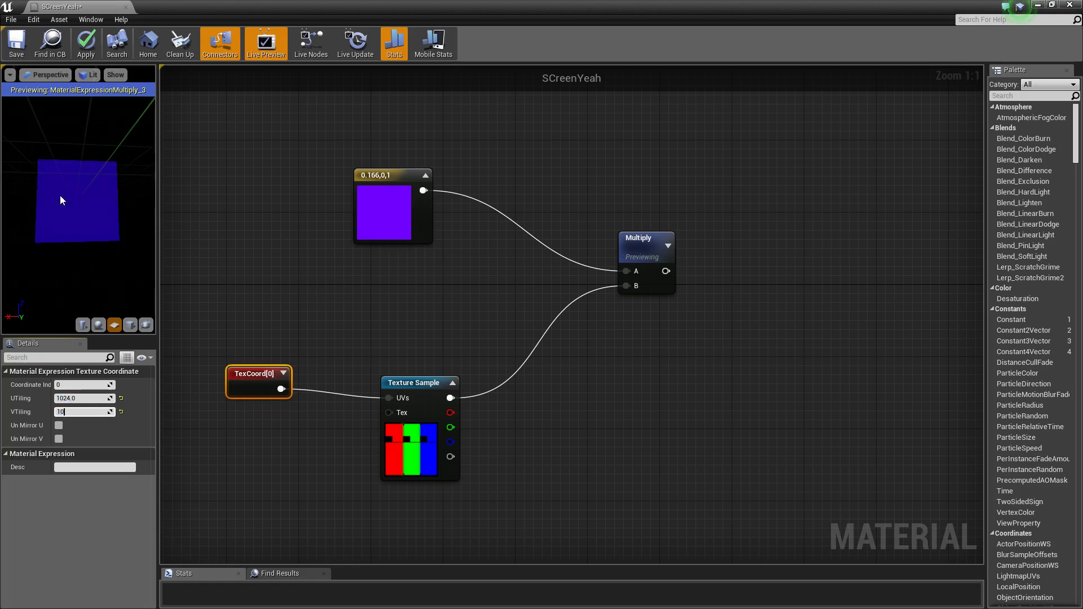
key(Return)
drag(60, 201, 79, 169)
right_drag(79, 169, 79, 243)
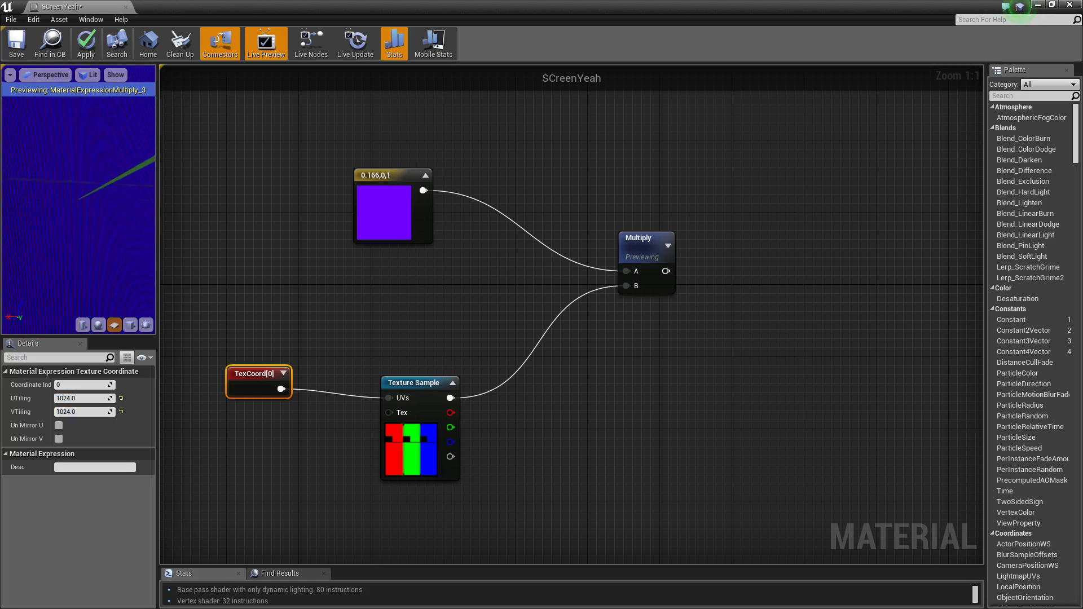
mouse_move(79, 214)
mouse_down()
mouse_move(90, 197)
mouse_move(79, 211)
mouse_up()
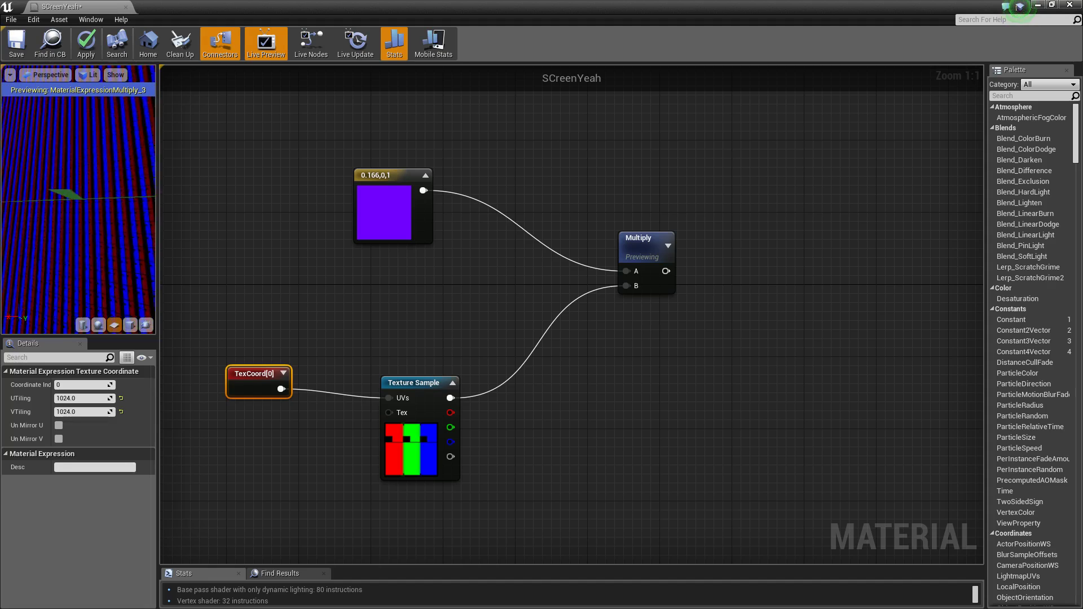
drag(79, 175, 79, 189)
Set the TexCoord's UTiling and VTiling to 128 and check the pattern on the preview plane at different distances
click(81, 398)
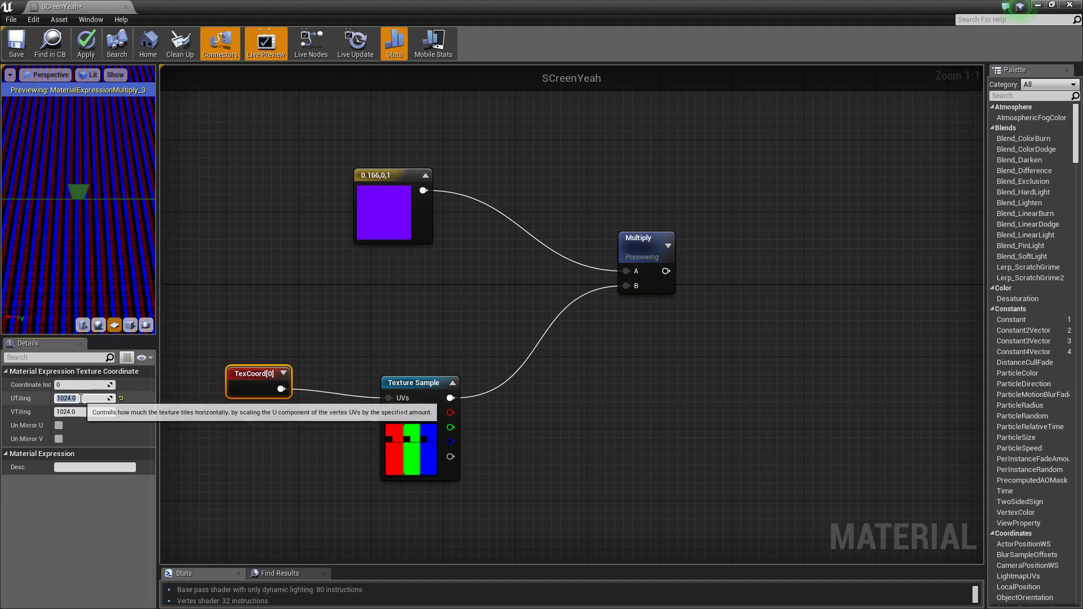
text(256)
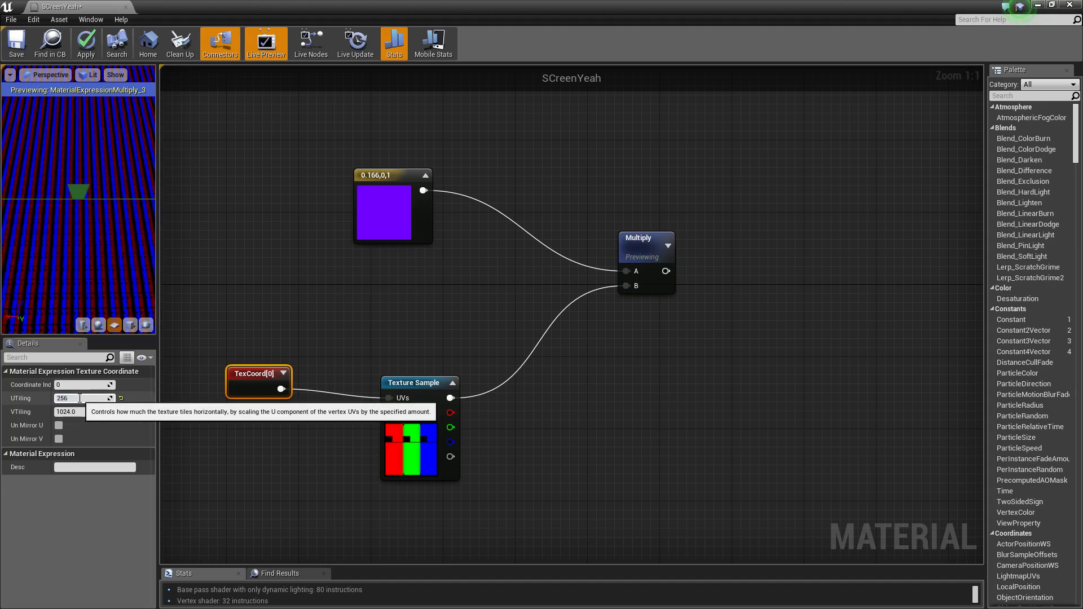
key(Tab)
text(12)
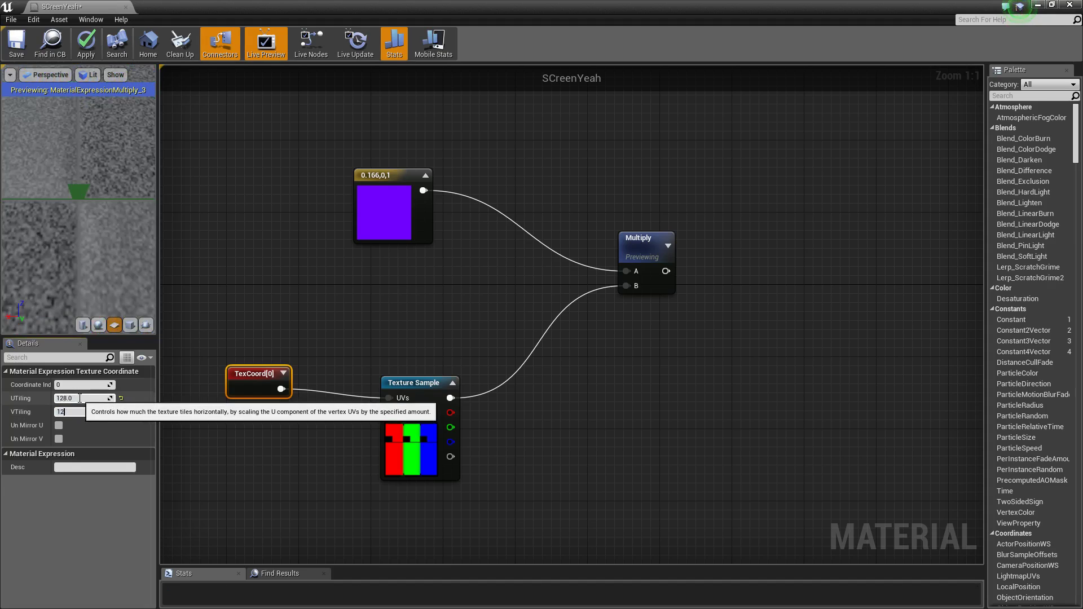
text(8)
key(Return)
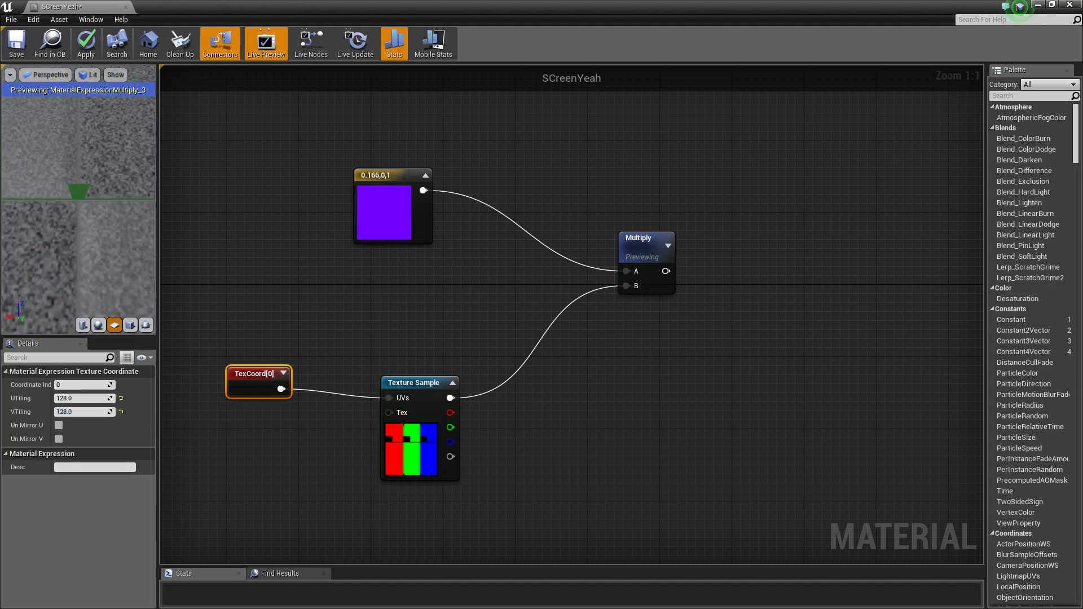
drag(59, 137, 73, 118)
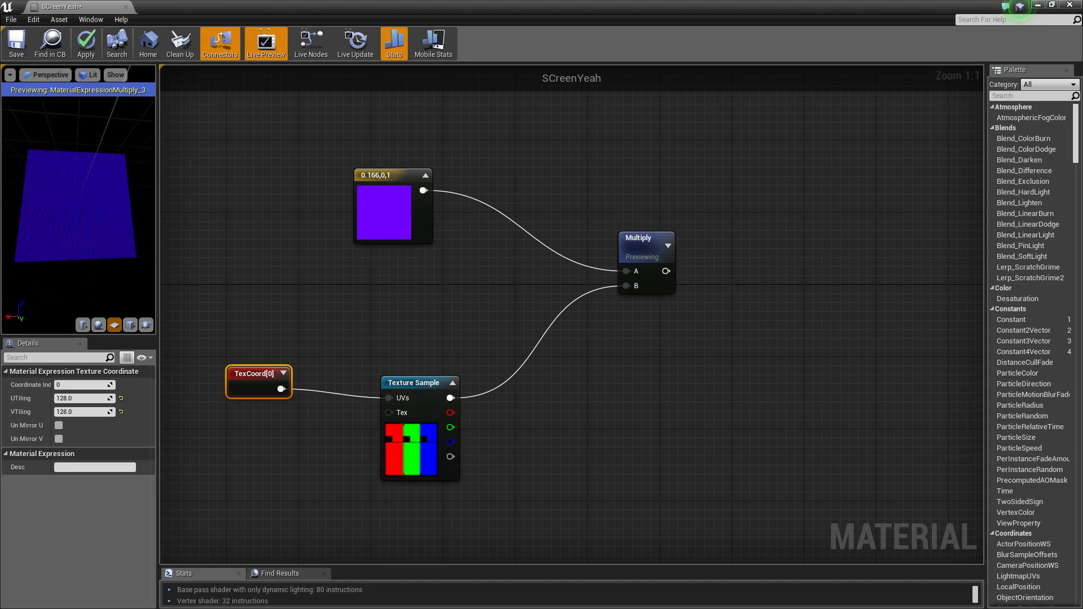
right_drag(82, 212, 107, 210)
drag(107, 208, 77, 215)
Move the Multiply node slightly closer to the Texture Sample, leaving free space between it and the material output
click(710, 247)
right_drag(710, 247, 639, 191)
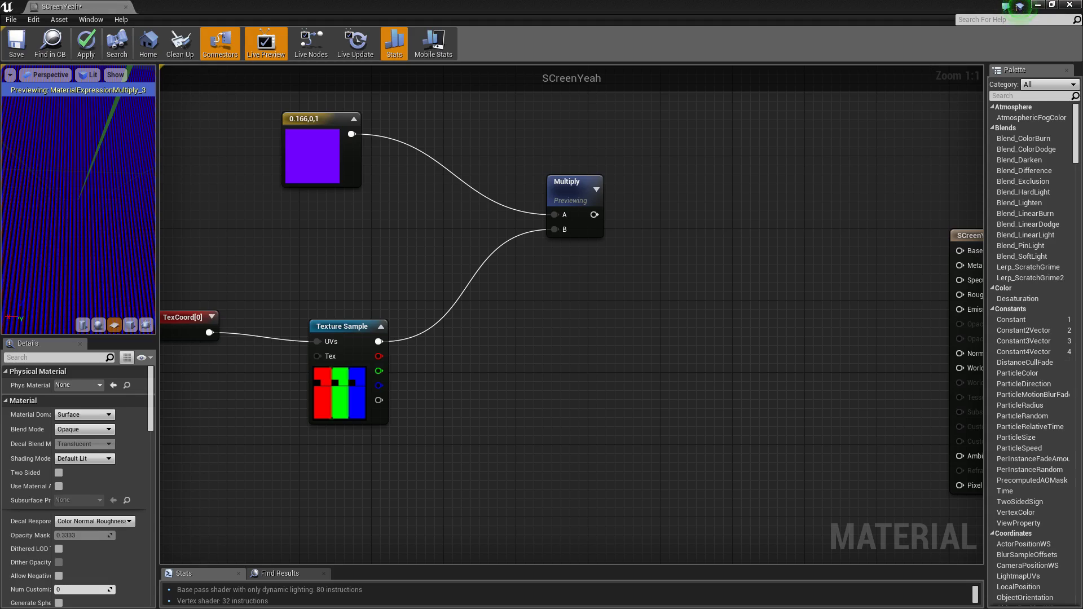
right_drag(519, 155, 586, 179)
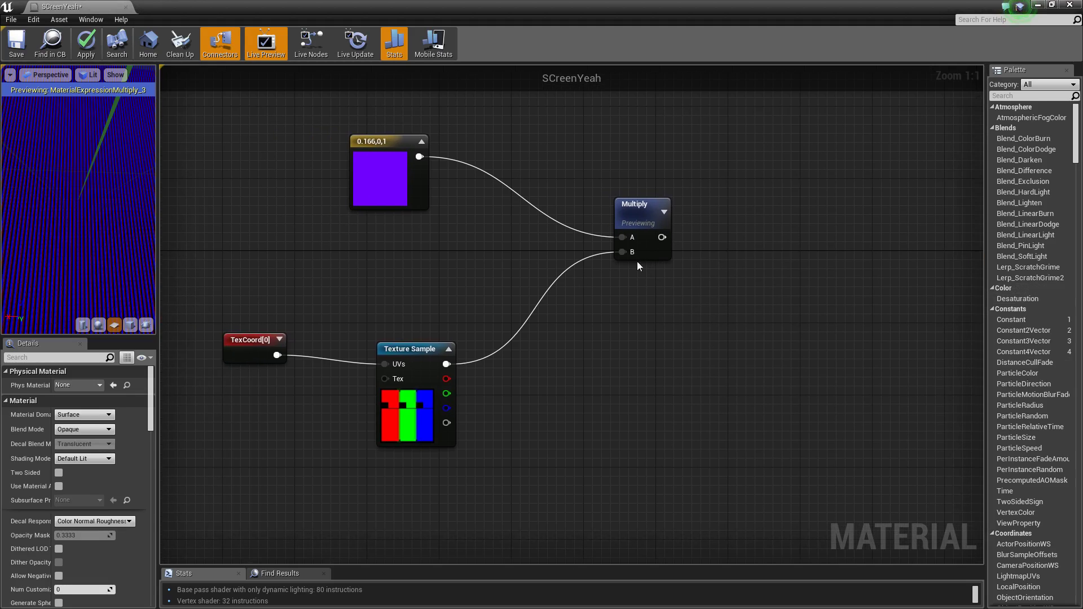
drag(633, 211, 584, 247)
drag(692, 485, 237, 144)
click(429, 421)
right_click(415, 208)
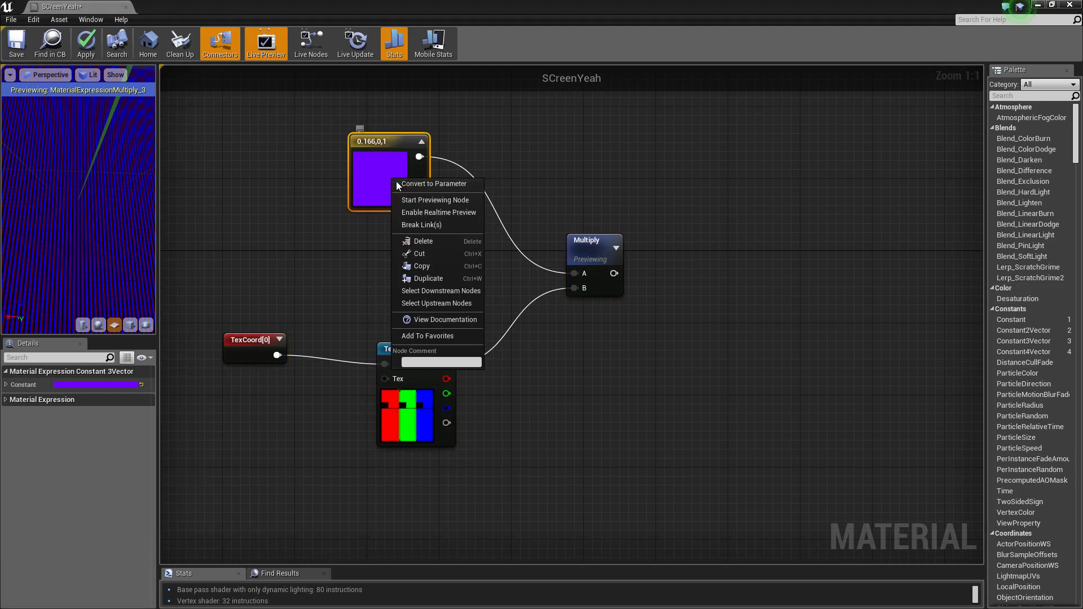
click(405, 152)
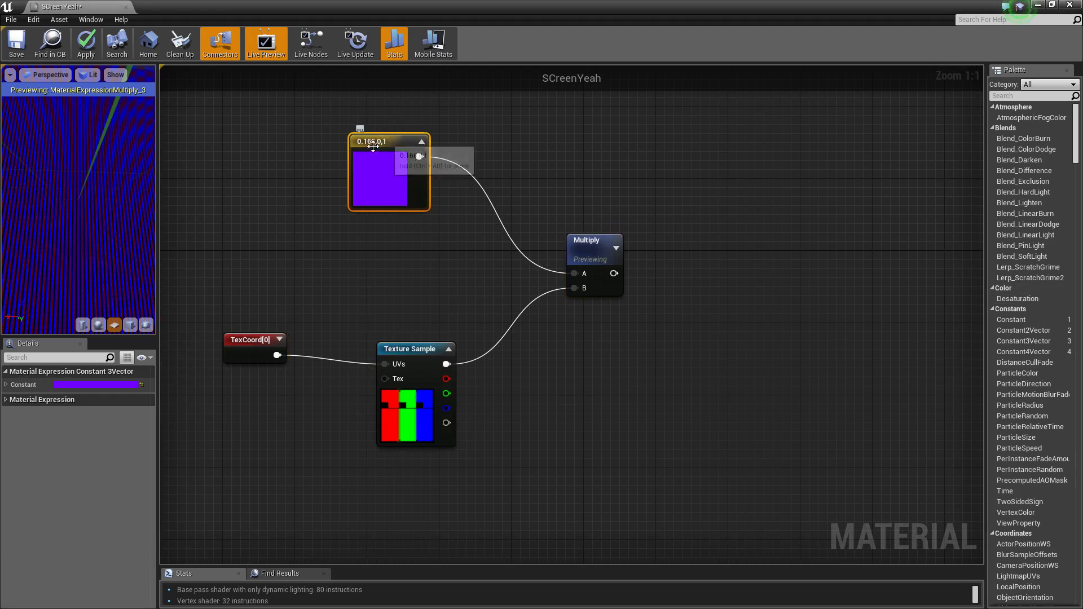
Add a Lerp node beyond the Multiply node, with the Multiply result as input A and the colour constant as input B
click(665, 300)
key(l)
click(676, 281)
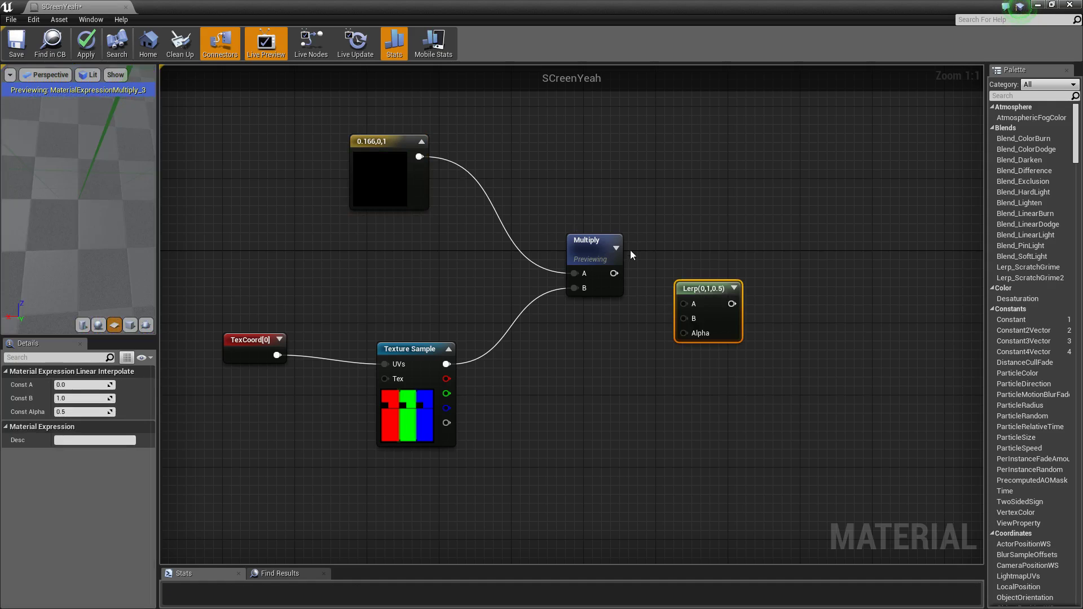
drag(698, 295, 770, 256)
drag(418, 157, 756, 279)
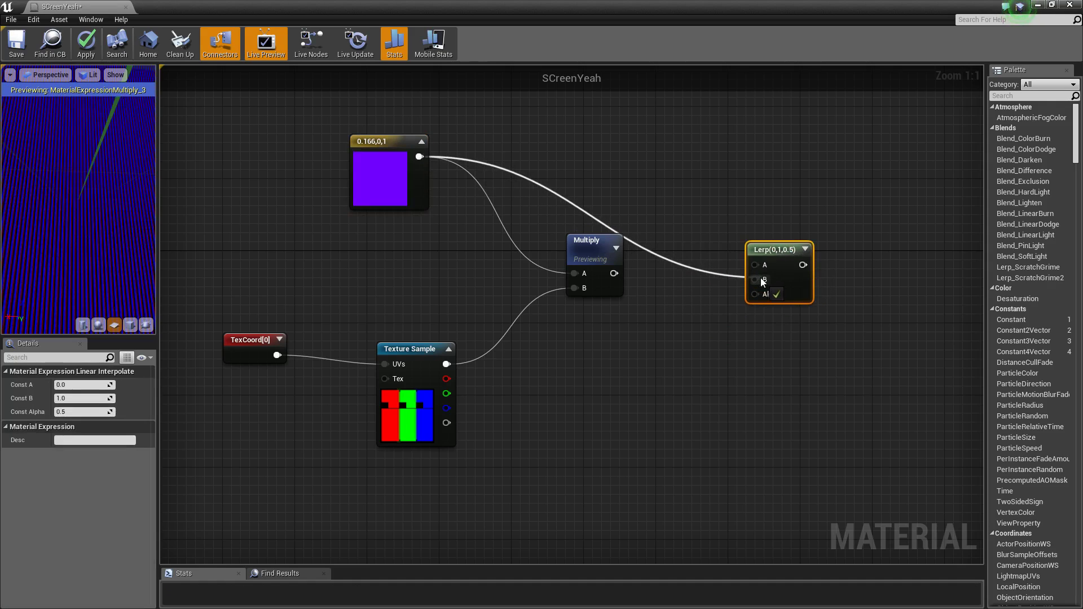
drag(613, 273, 756, 265)
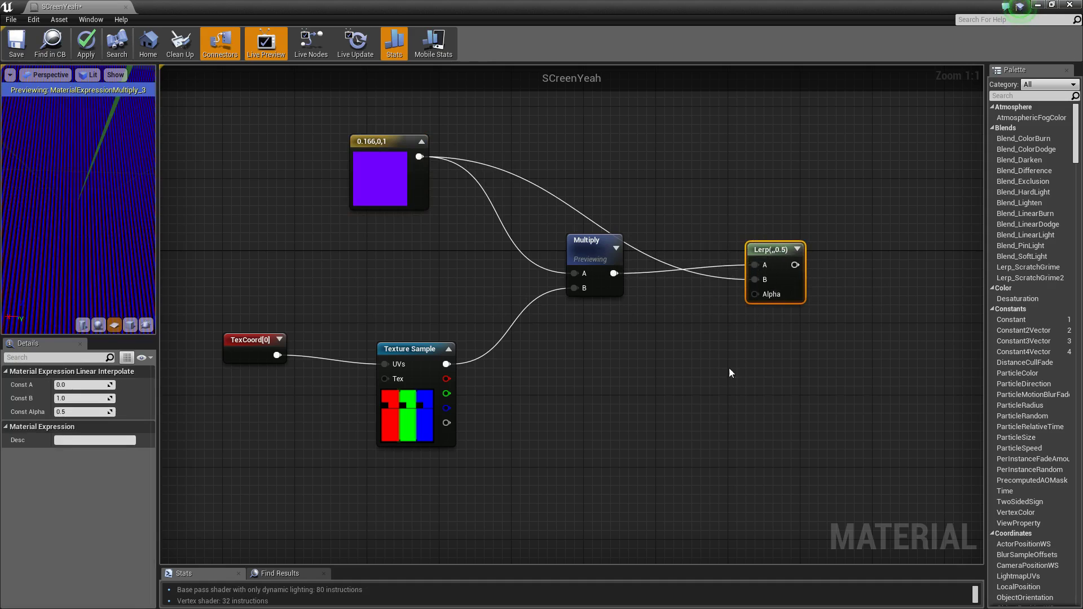
Find the PixelDepth node in the node library and add it to the graph below the TexCoord node
right_drag(709, 453, 715, 385)
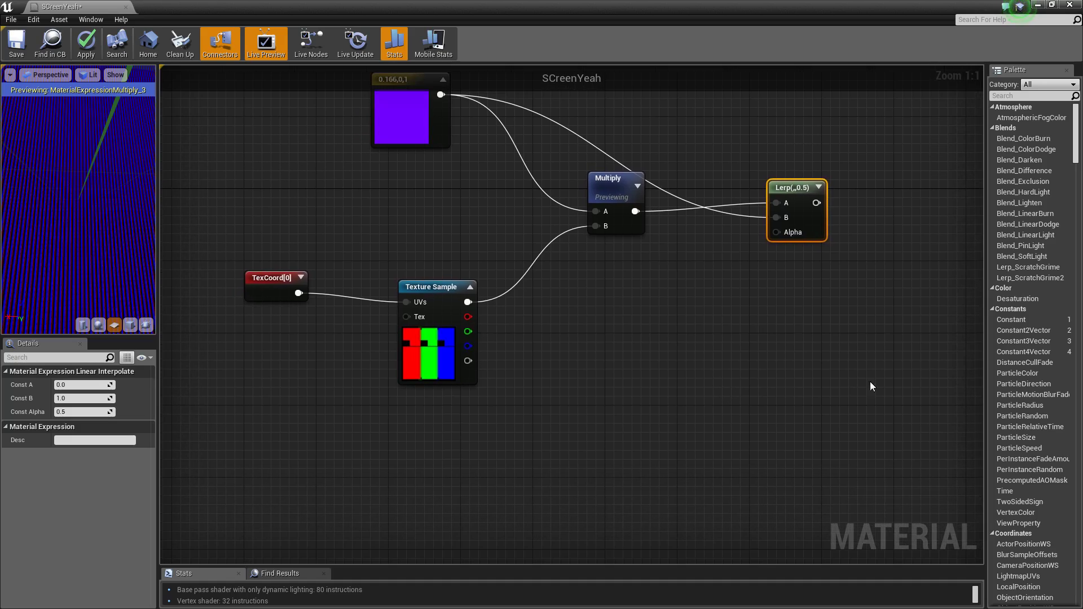
click(1022, 96)
text(pixe)
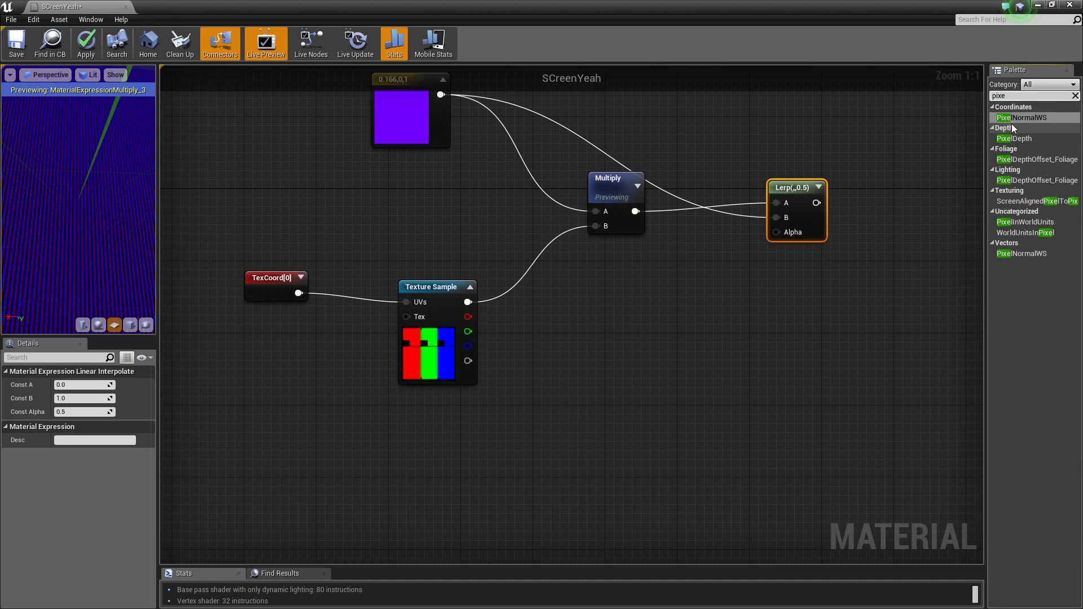
drag(1014, 138, 308, 491)
right_drag(564, 468, 616, 346)
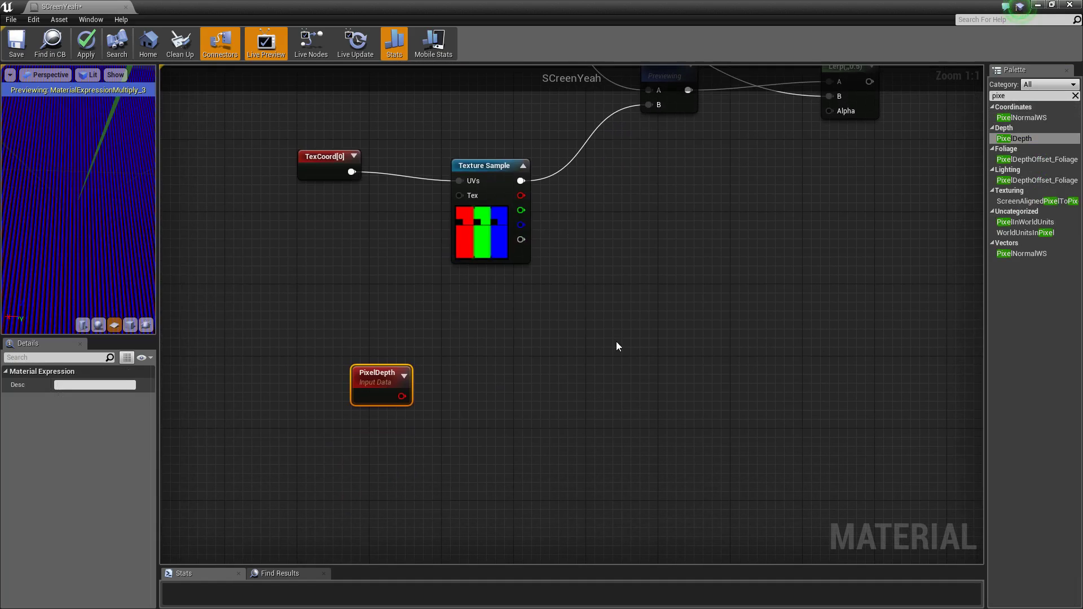
Add a Divide node beyond the PixelDepth node, with the PixelDepth output as input A
click(618, 343)
key(d)
click(617, 343)
drag(640, 348, 494, 426)
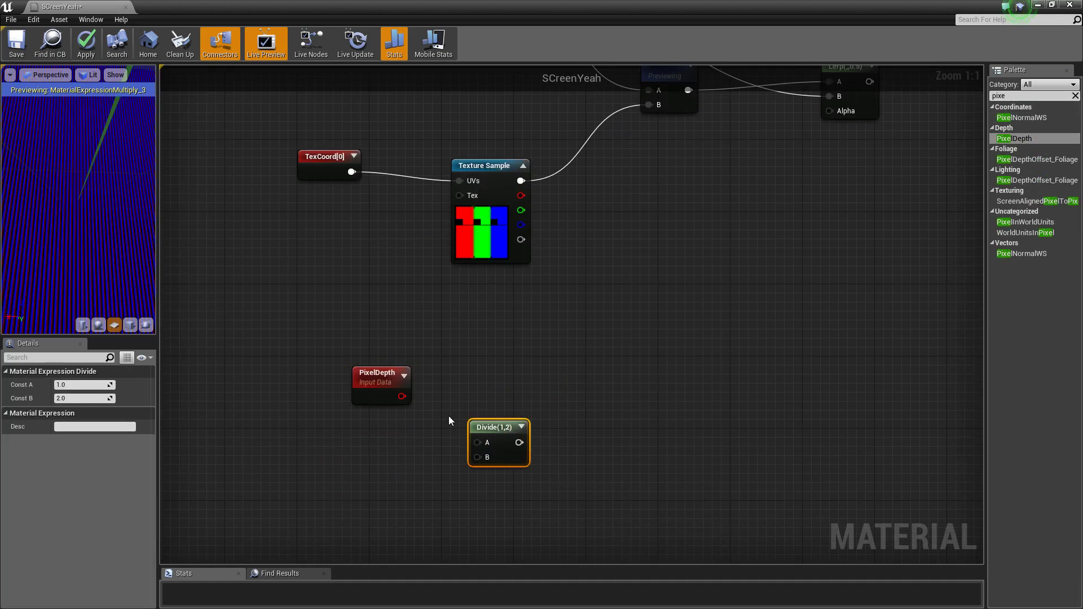
drag(401, 396, 572, 368)
right_drag(619, 361, 675, 309)
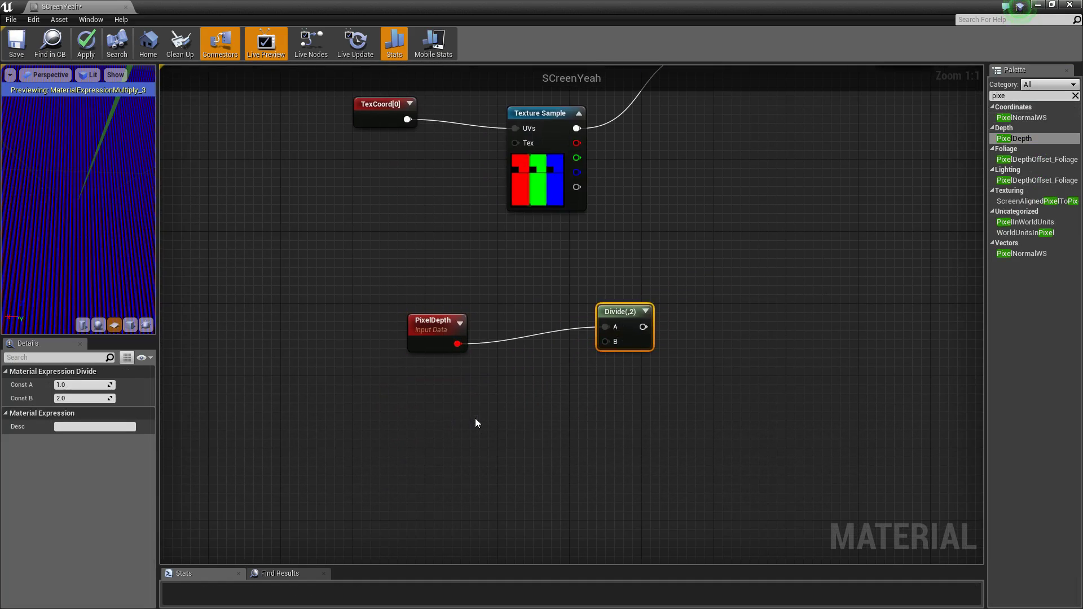
Add a single-value constant below the PixelDepth node and a Multiply node between it and the Divide node
key(1)
click(341, 438)
drag(350, 449, 317, 490)
click(429, 454)
click(429, 454)
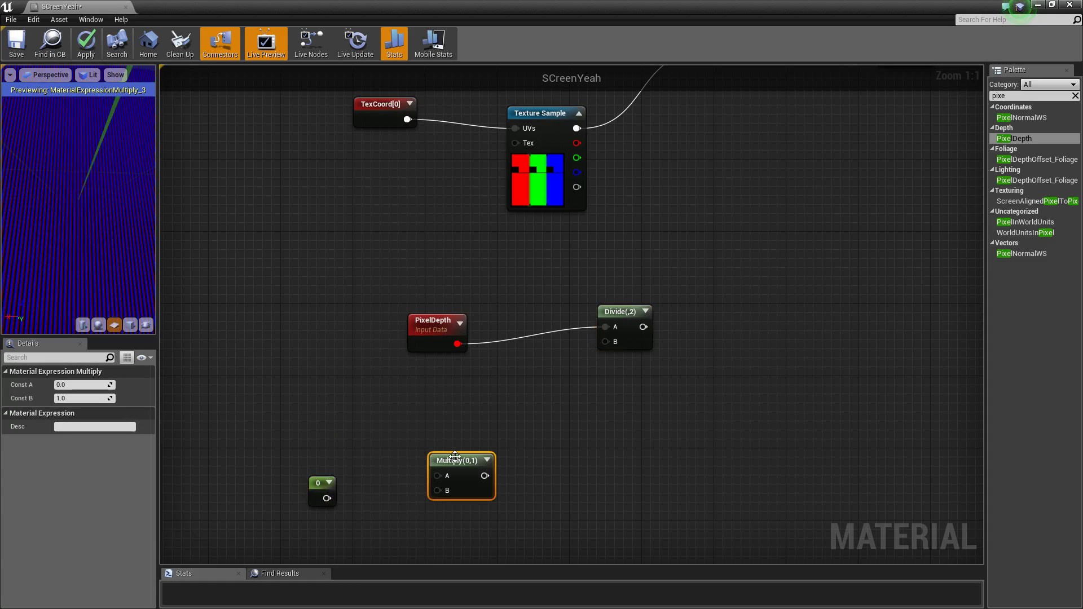
drag(452, 455, 467, 446)
Move the PixelDepth node farther from the Divide node and align its output with the Divide's input A
click(612, 312)
drag(435, 333, 345, 324)
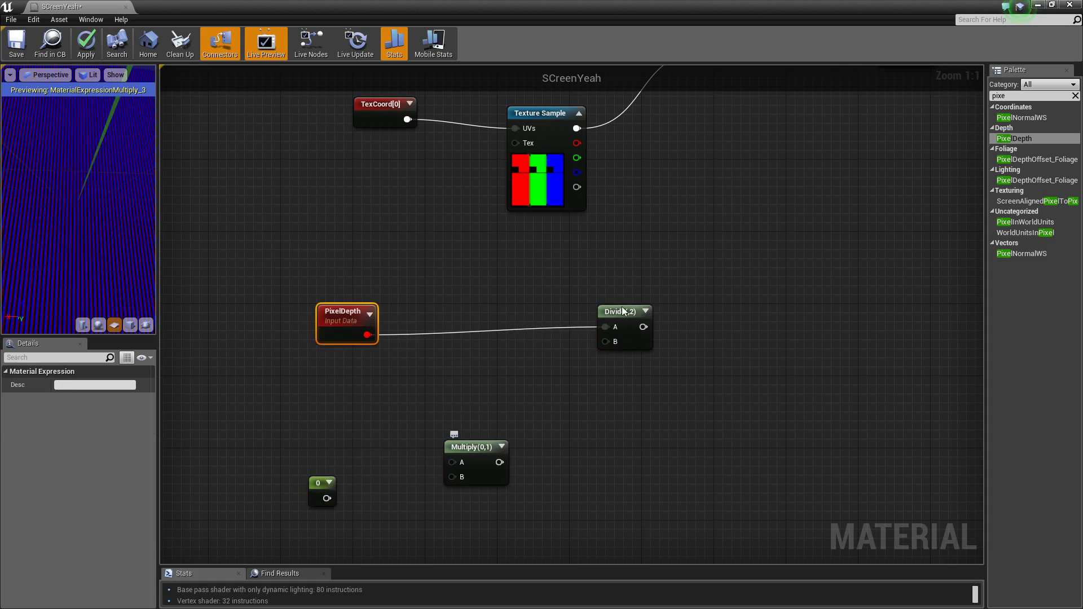
click(623, 312)
click(335, 330)
drag(322, 323, 330, 313)
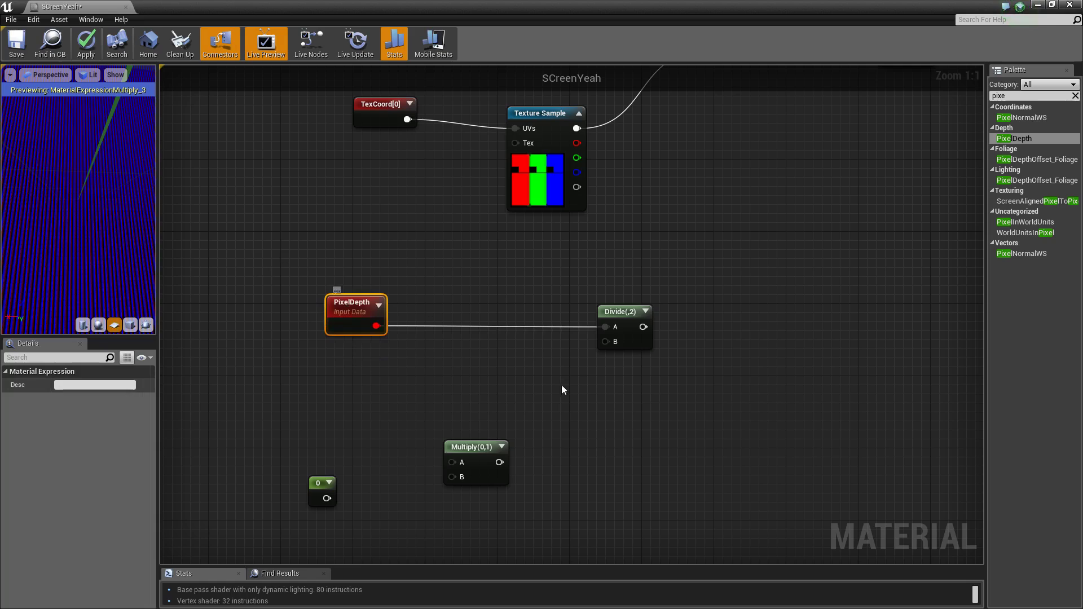
Connect the constant to the Multiply's input A and the Multiply to the Divide's input B, and shift both nodes away from the Divide
click(457, 447)
drag(500, 462, 605, 342)
drag(327, 498, 452, 463)
drag(551, 368, 285, 553)
drag(475, 407, 412, 380)
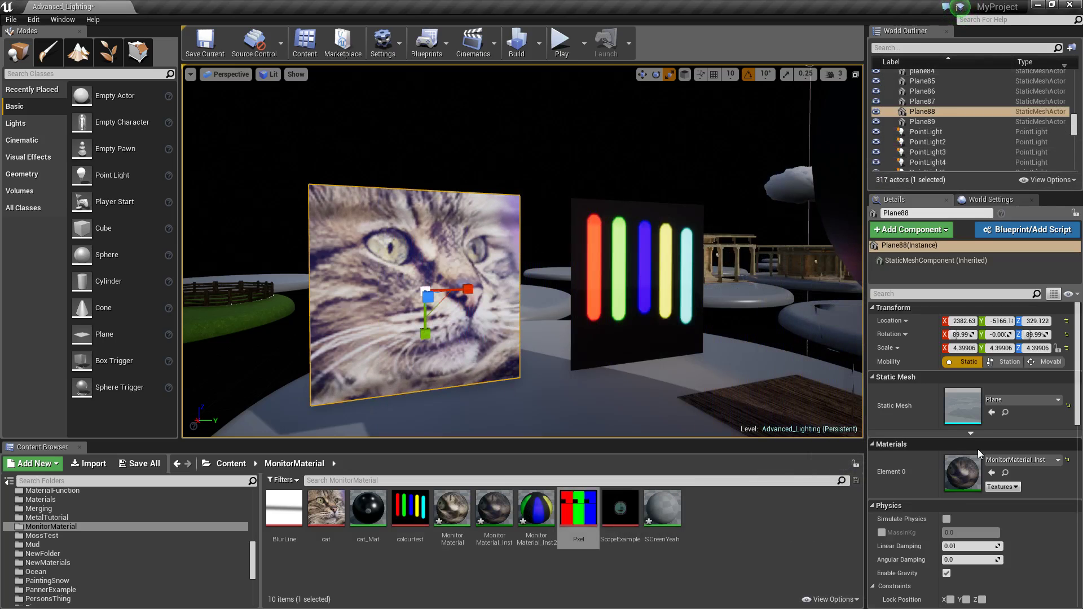
Open the cat plane's MonitorMaterial_Inst in a smaller window over the level editor and view the plane up close
double_click(963, 476)
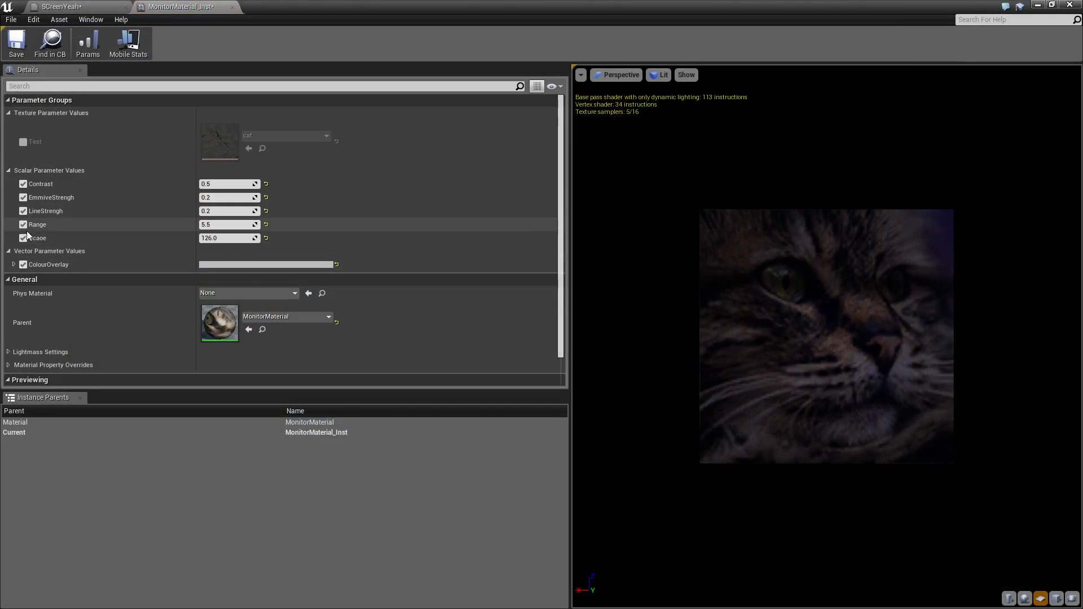
double_click(745, 10)
right_drag(621, 248, 592, 231)
key(w)
key(w)
key(s)
key(w)
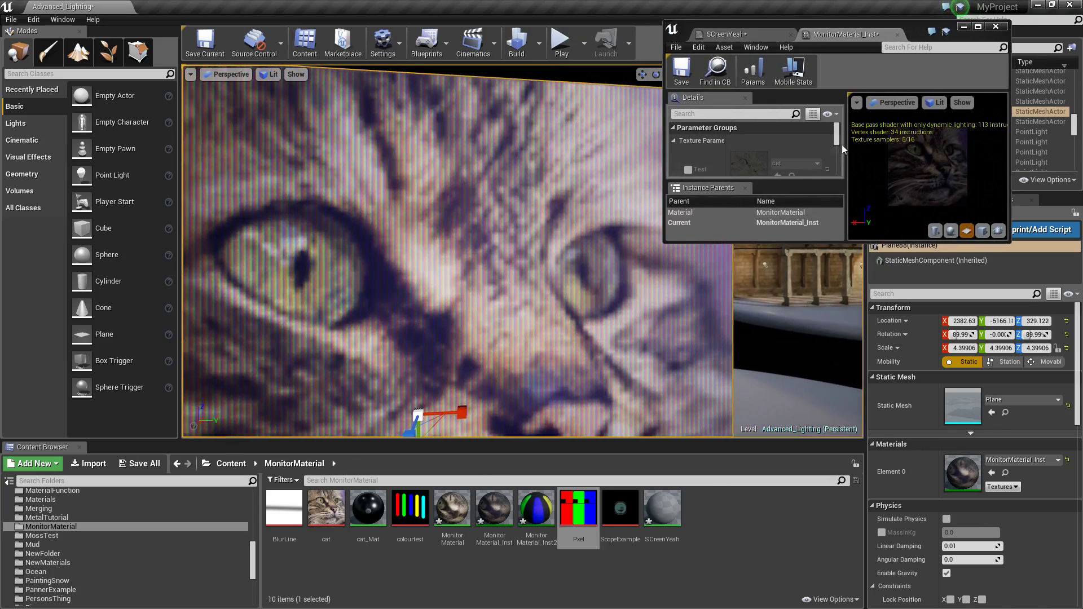
Lower the material instance's Range parameter to about 3.89 and check the pixel pattern at different viewing distances
scroll(794, 164, down, 2)
scroll(794, 158, down, 3)
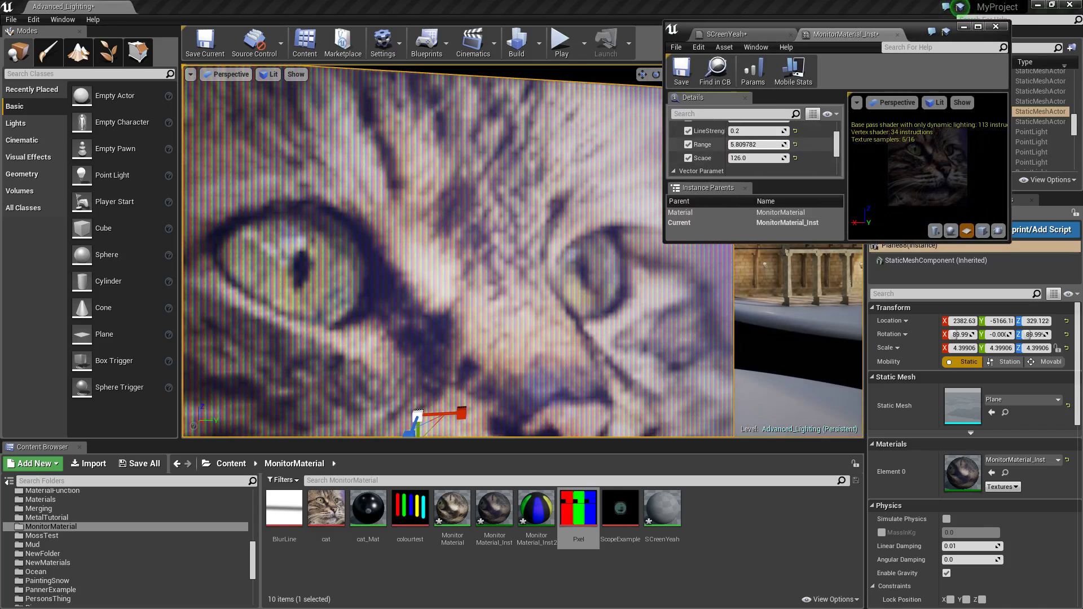
mouse_move(757, 144)
mouse_down()
mouse_move(786, 144)
mouse_move(758, 144)
mouse_up()
key(s)
right_drag(564, 242, 551, 241)
key(w)
key(w)
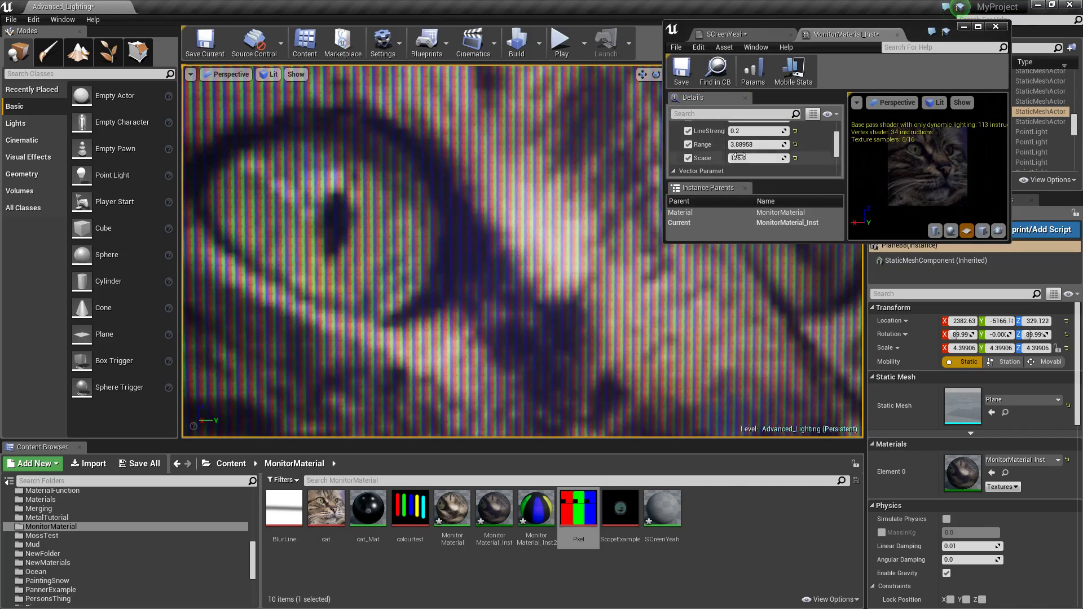
Try a Range of about 13.84 on the cat plane at different viewing distances, and undo the change
drag(749, 144, 769, 144)
key(s)
right_drag(565, 242, 559, 244)
key(w)
right_drag(498, 202, 498, 202)
key(s)
drag(498, 202, 498, 194)
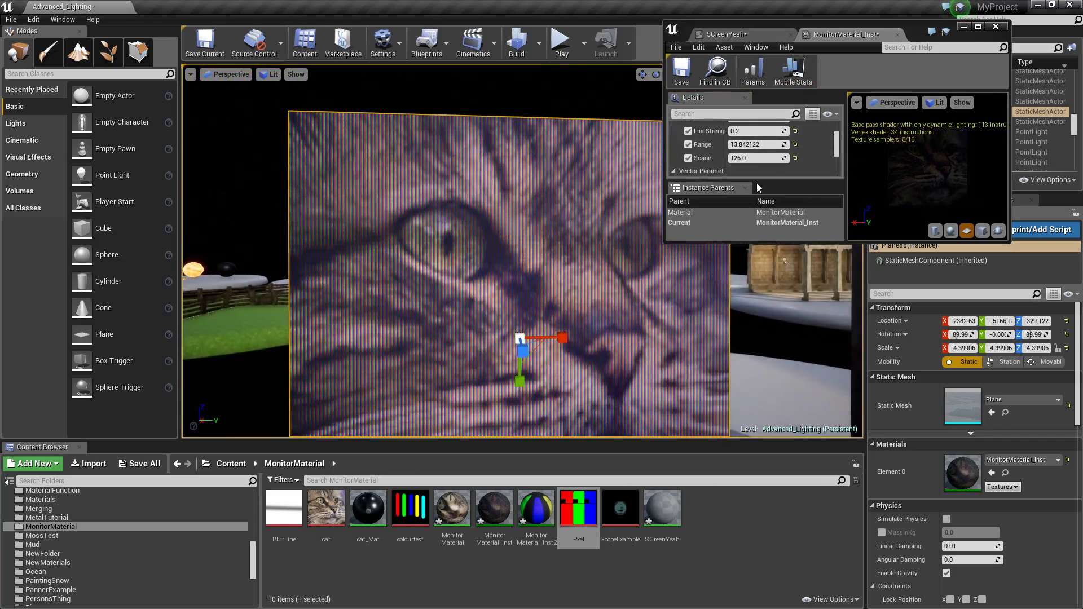
key(ctrl+z)
Back in the SCreenYeah graph, set the constant feeding the Multiply node to 4 and convert it to a parameter
click(781, 36)
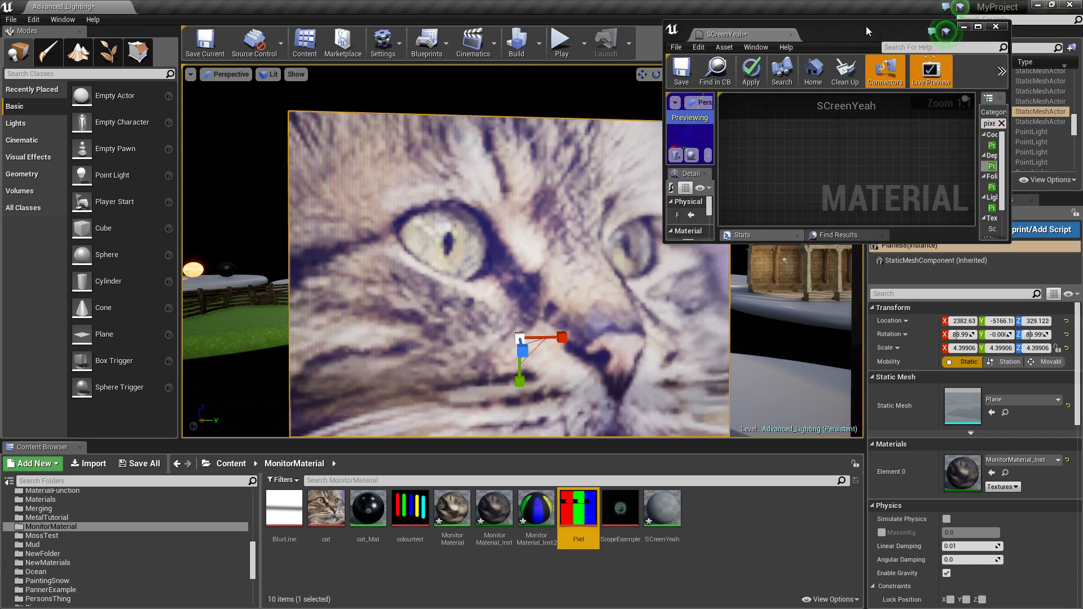
double_click(865, 26)
click(251, 409)
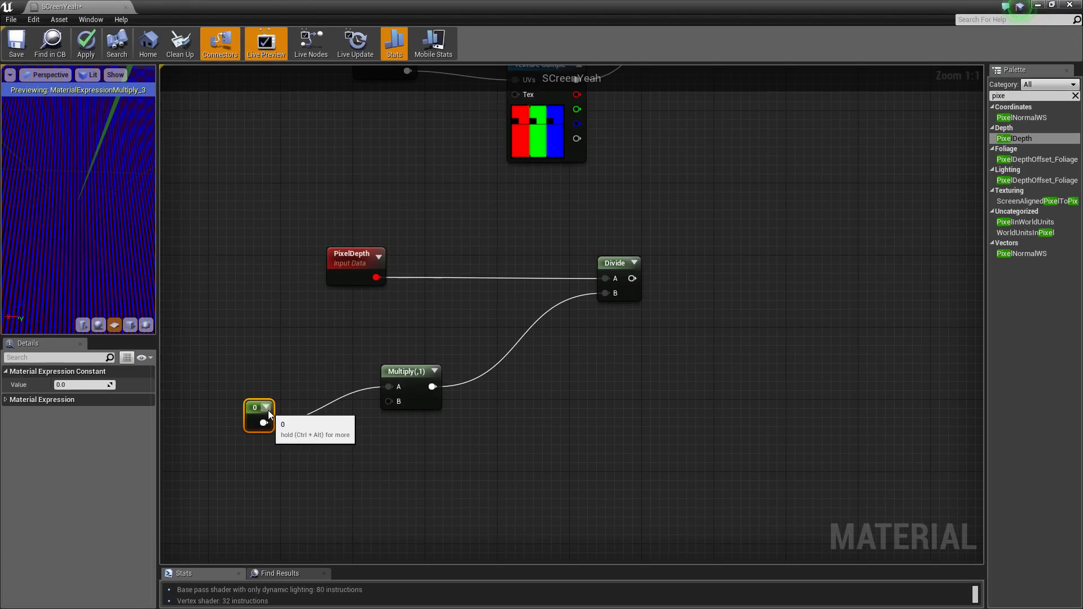
click(77, 389)
text(4)
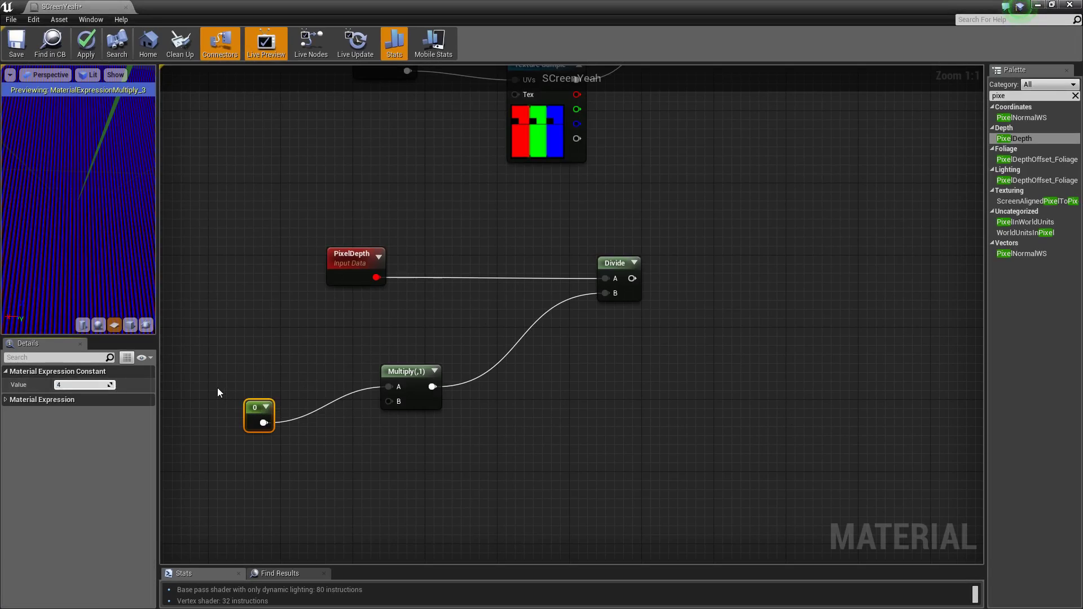
right_click(247, 408)
click(276, 412)
Set constant B of the Multiply node feeding the Divide to 100, and select the unnamed parameter
click(413, 379)
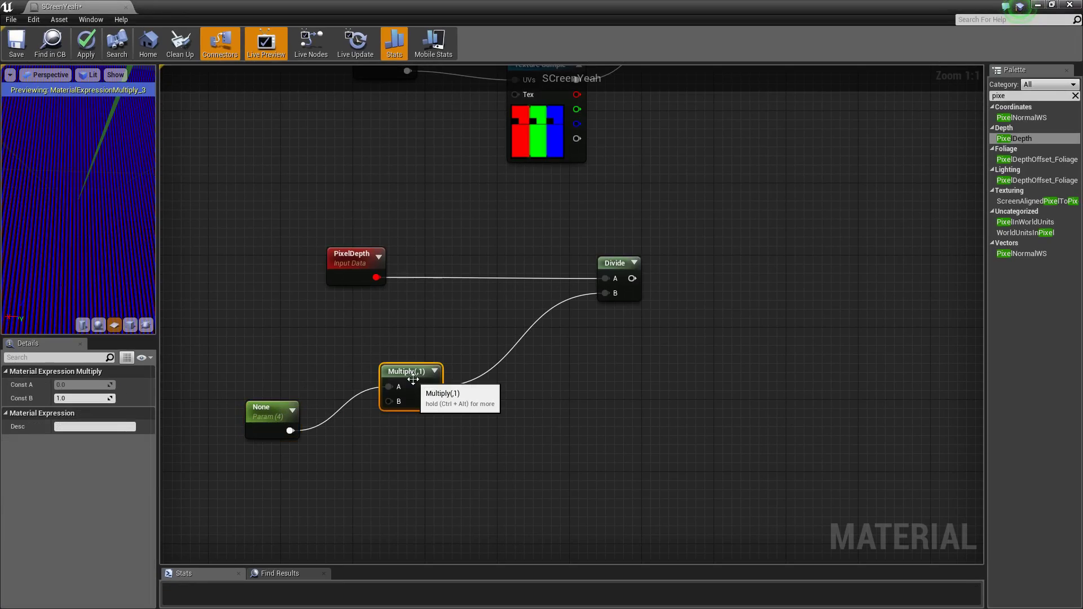
click(90, 399)
text(1)
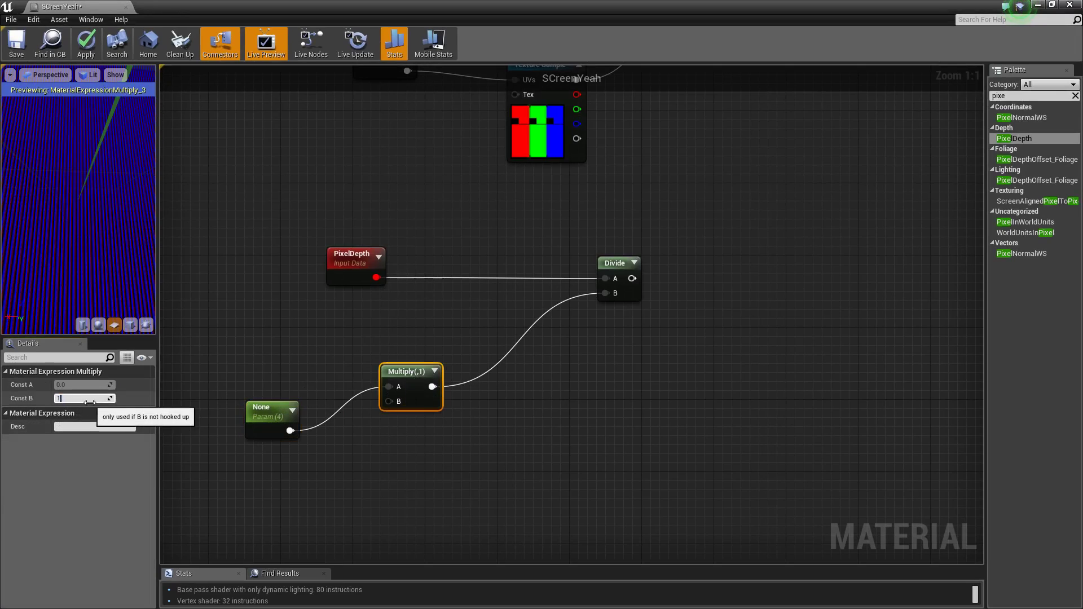
text(00)
key(Return)
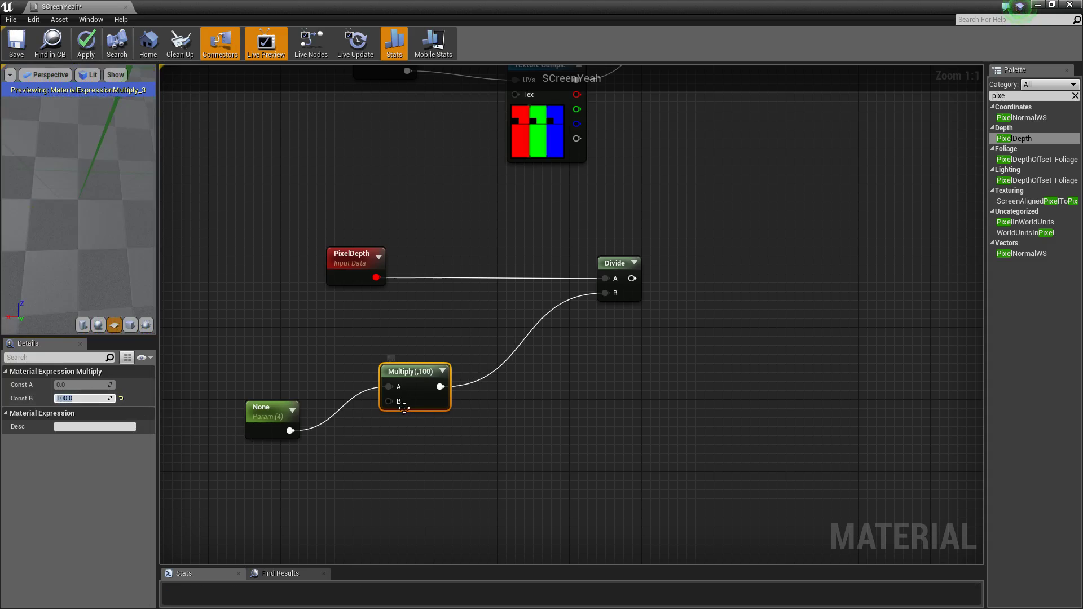
click(257, 432)
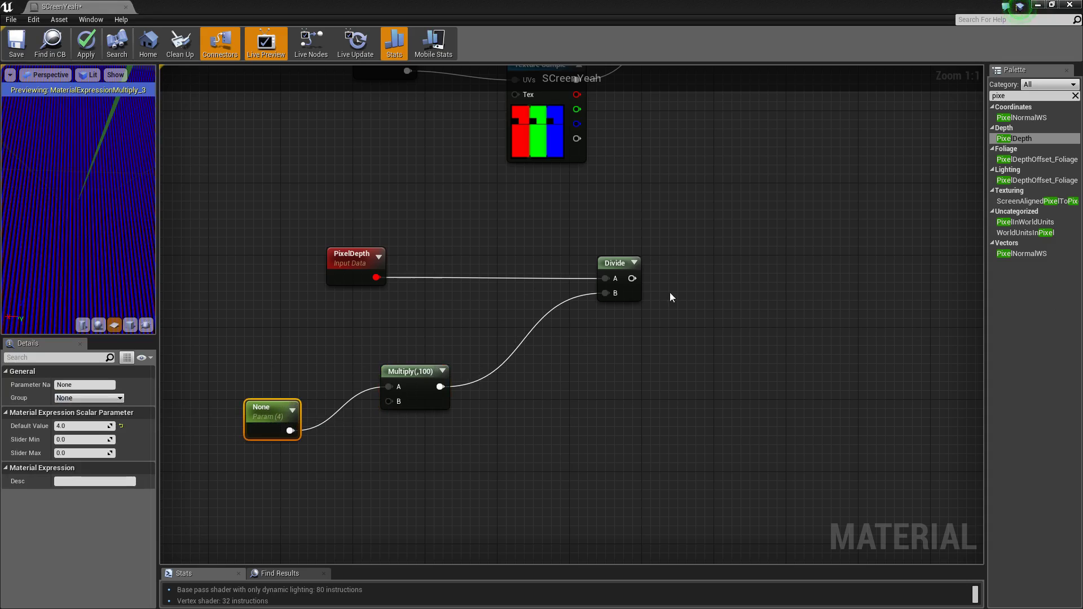
Preview the Divide node and examine the depth shading on the preview plane from different distances and angles
right_drag(728, 217, 681, 233)
right_drag(565, 276, 506, 249)
click(514, 252)
right_click(511, 238)
click(522, 252)
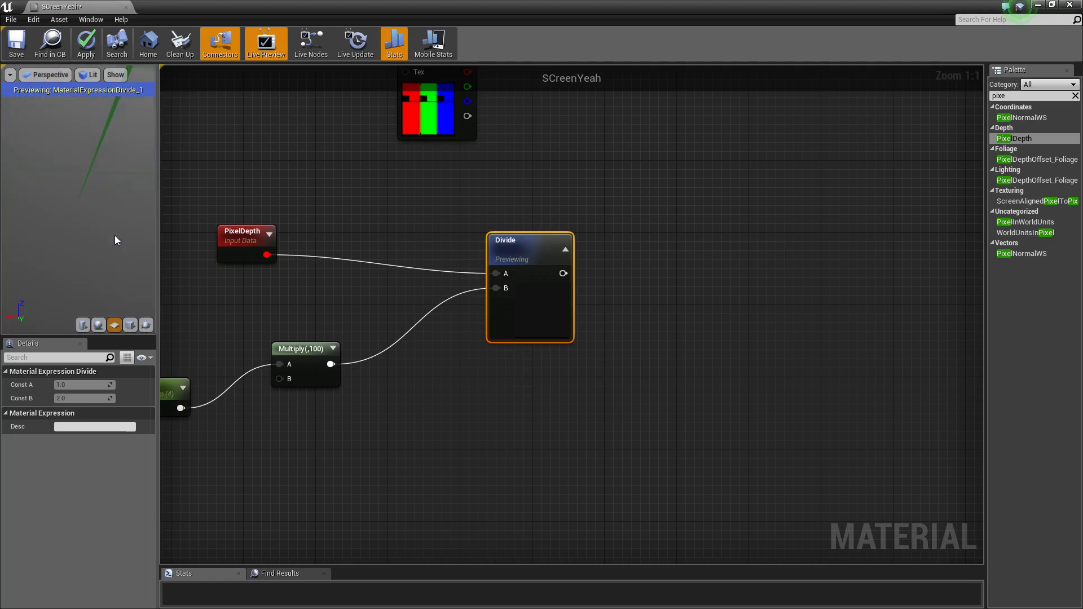
drag(114, 236, 114, 208)
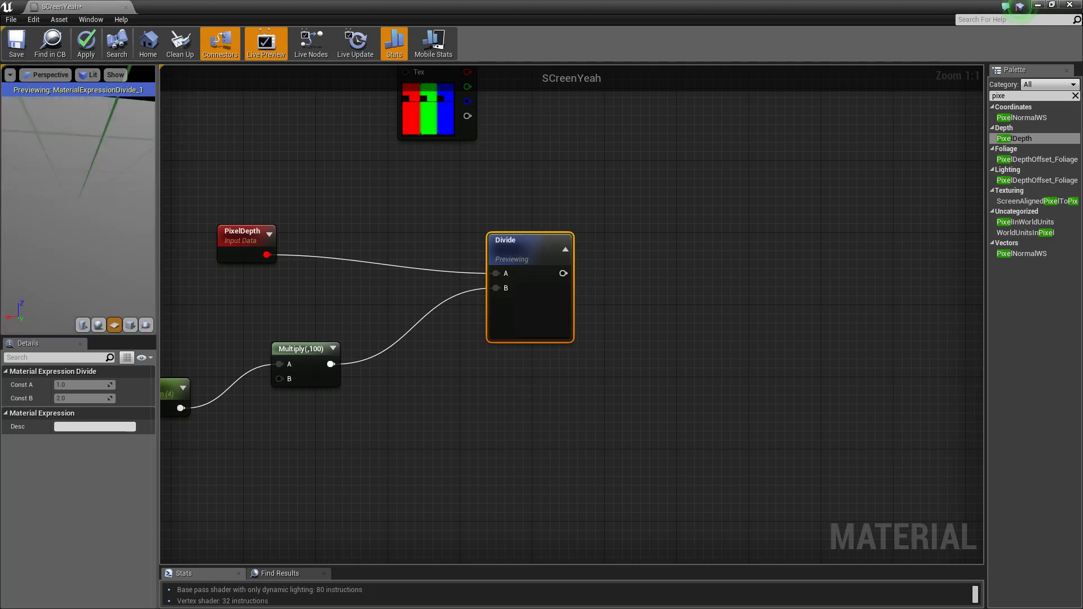
mouse_move(96, 226)
right_down()
mouse_move(95, 264)
mouse_move(96, 225)
mouse_move(95, 262)
mouse_move(96, 224)
mouse_move(96, 245)
right_up()
drag(82, 217, 79, 220)
drag(69, 165, 70, 197)
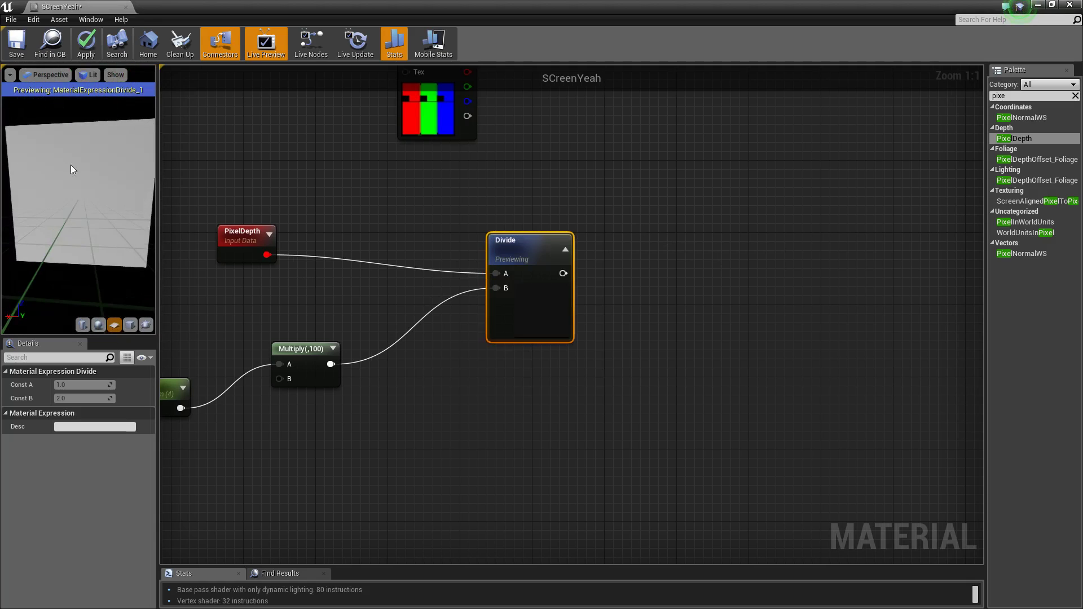
mouse_move(70, 164)
right_down()
mouse_move(70, 189)
mouse_move(70, 168)
right_up()
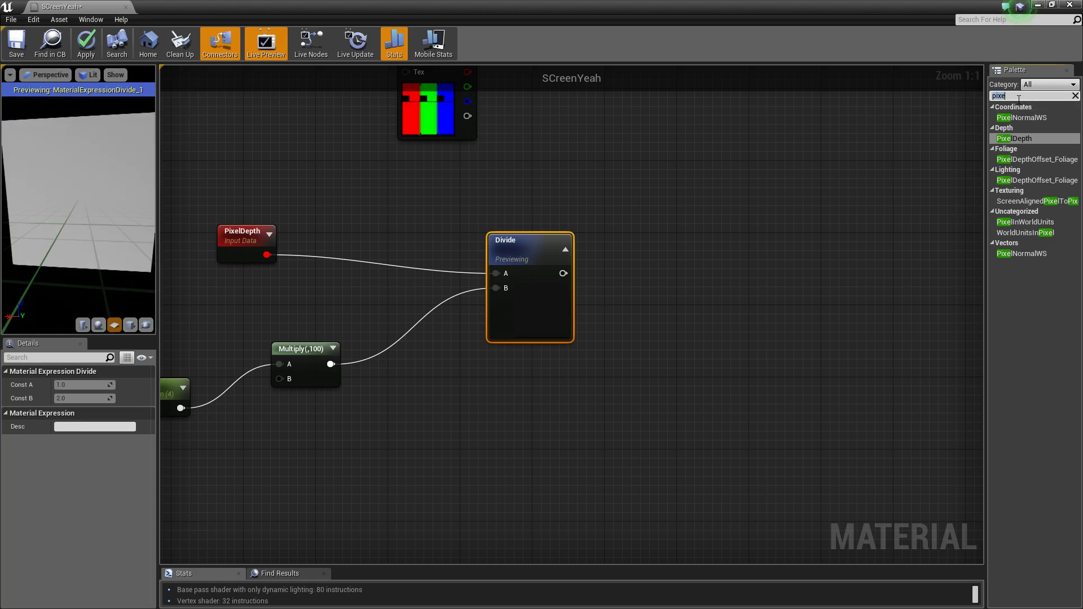
Find the Subtract node by searching "subtra", add it after the Divide with the Divide result as input A, and preview it
key(BackSpace)
key(BackSpace)
key(BackSpace)
key(BackSpace)
text(subtra)
drag(1010, 117, 657, 245)
drag(564, 274, 666, 279)
key(space)
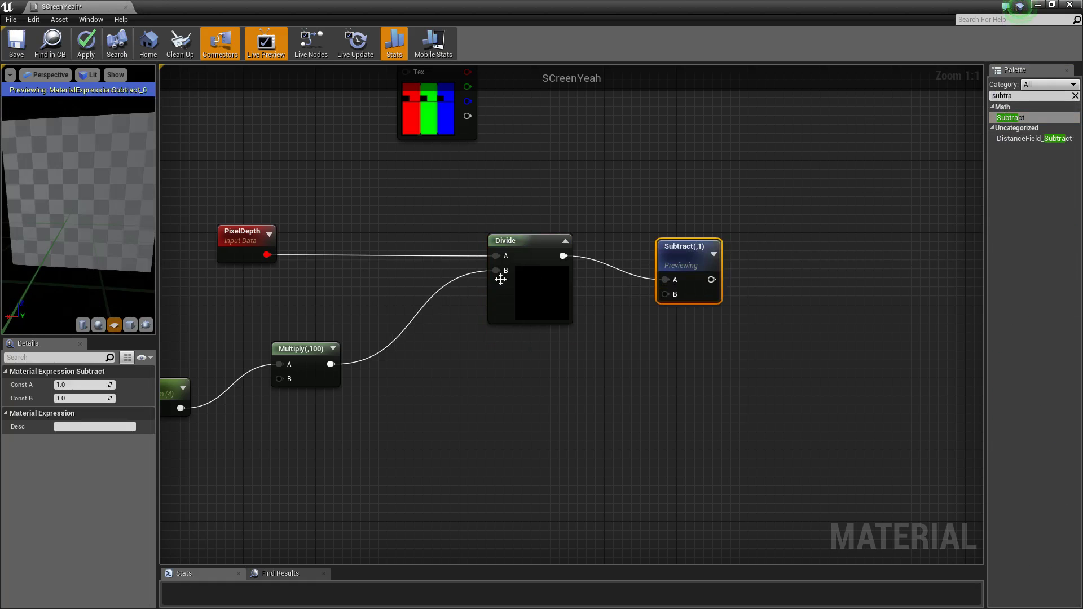
Set the Subtract node's constant B to 0.15 after trying 0.1
drag(89, 191, 86, 189)
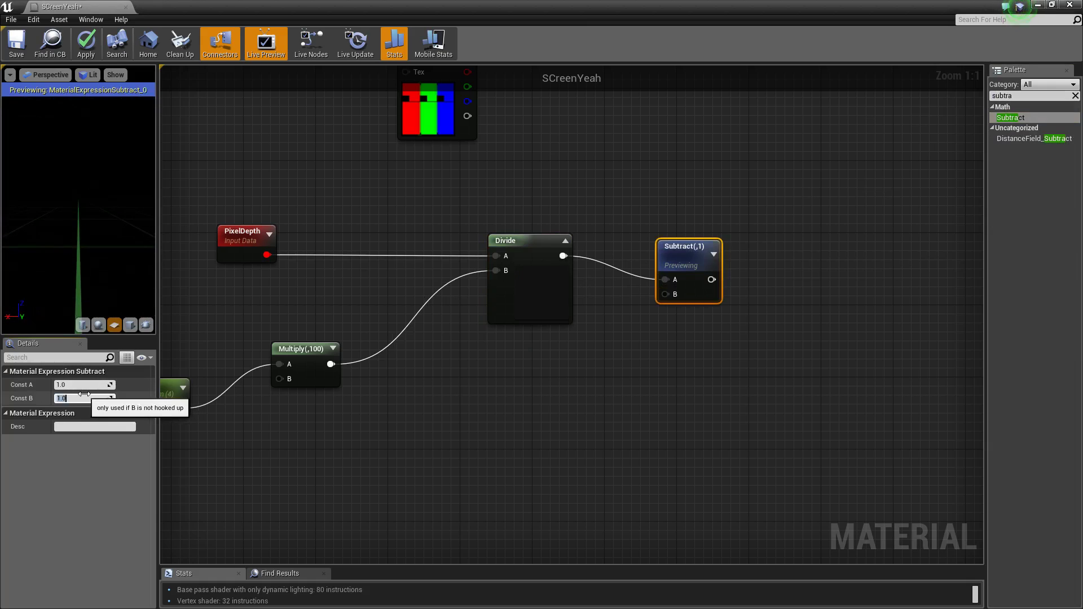
key(Return)
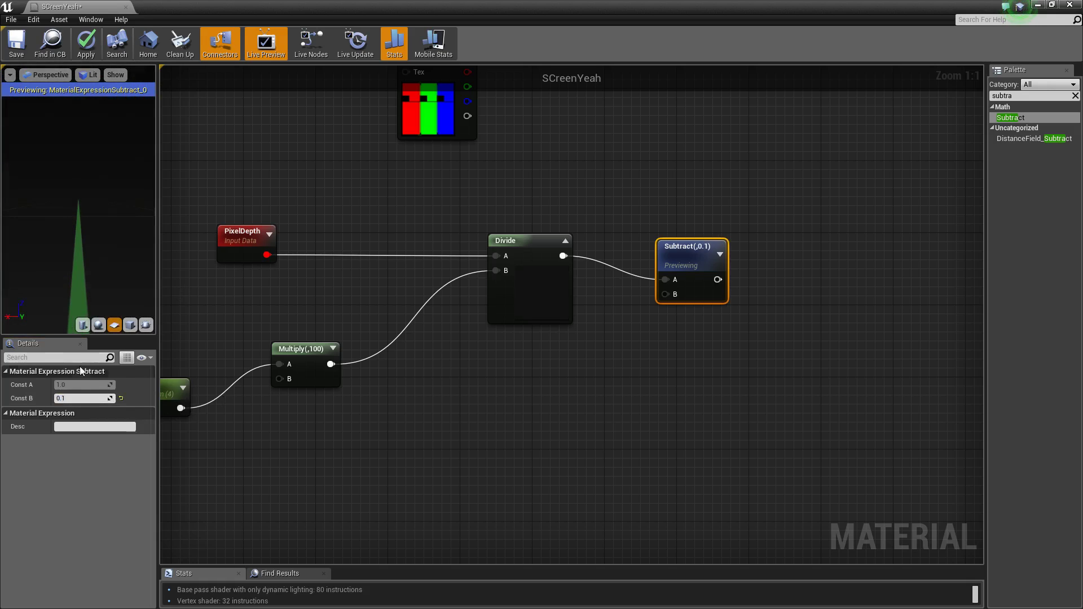
click(92, 399)
text(4)
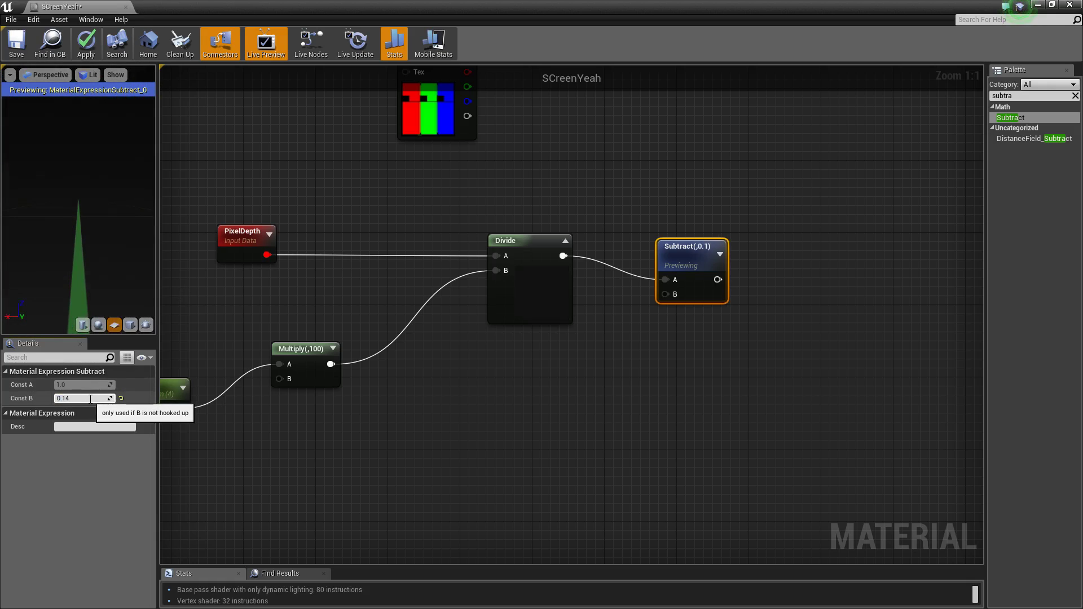
key(BackSpace)
text(5)
key(Return)
Check the subtracted depth shading on the preview plane and align the Subtract node with the Divide node's output
right_drag(111, 223, 110, 237)
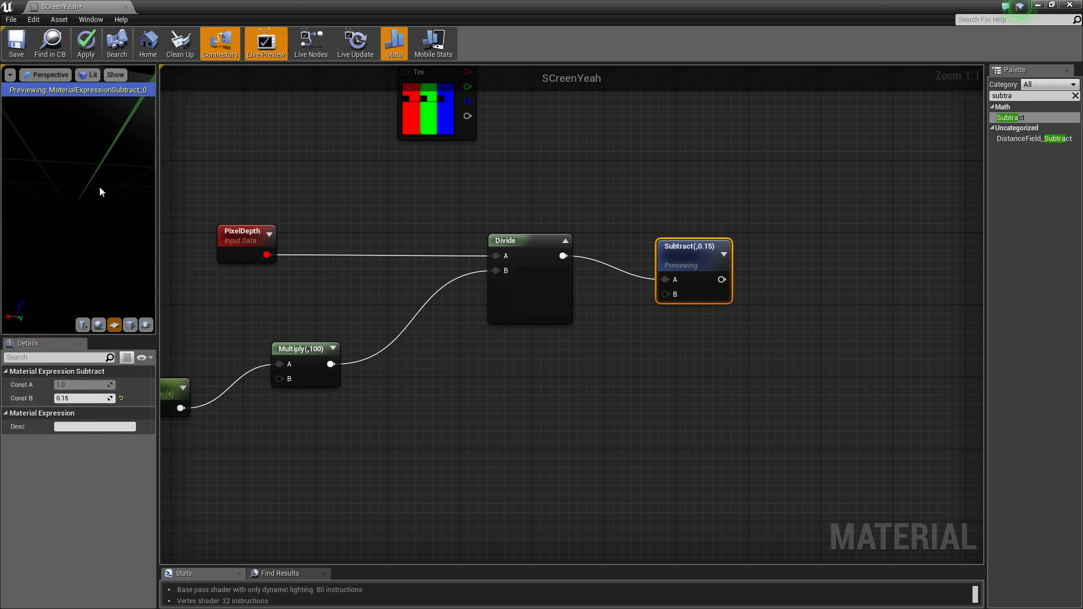
drag(100, 188, 121, 186)
right_drag(587, 169, 540, 222)
drag(654, 307, 642, 290)
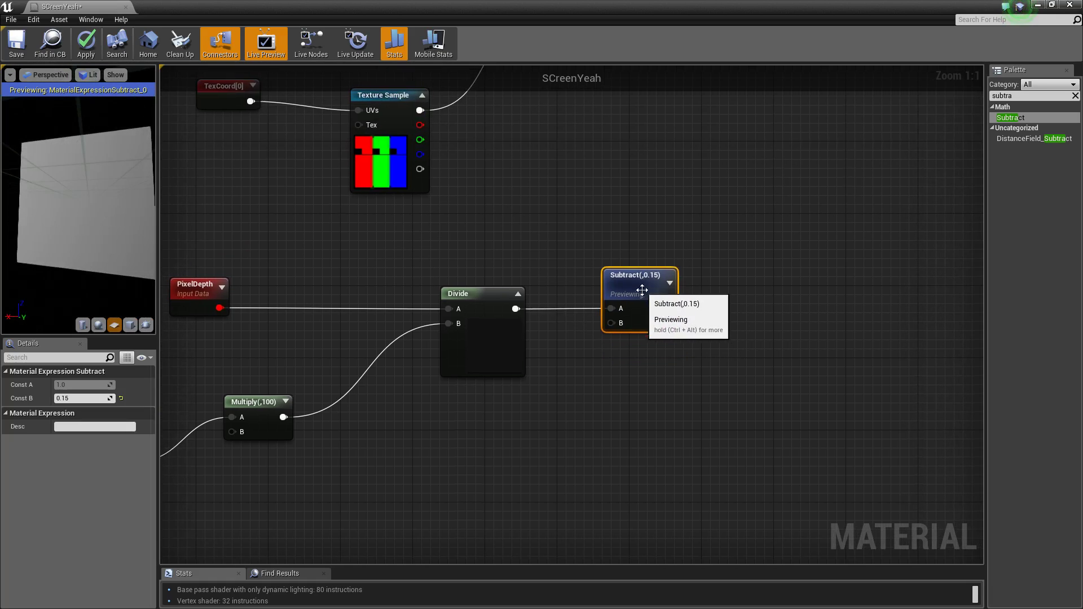
Search the node library for "com", and connect a new constant placed below the Divide and Subtract nodes to the Subtract's input B
click(915, 134)
text(com)
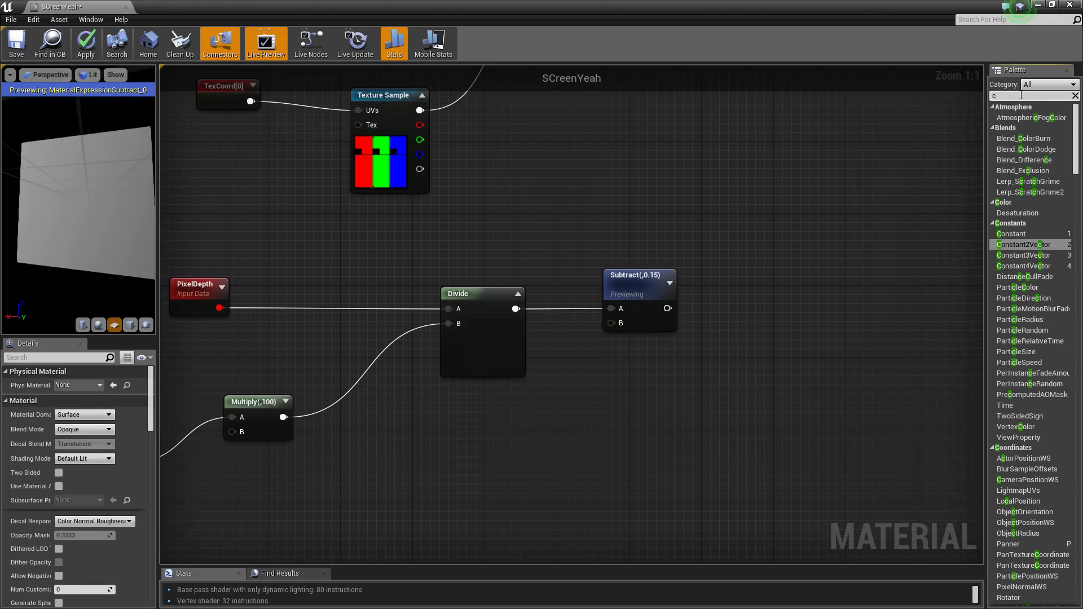
click(574, 389)
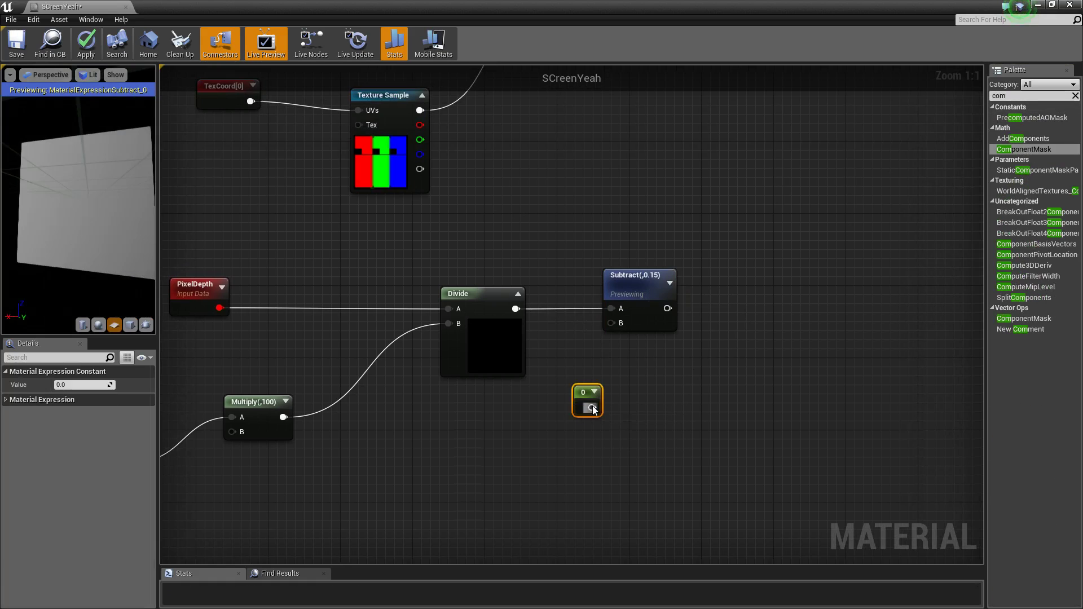
drag(591, 407, 611, 323)
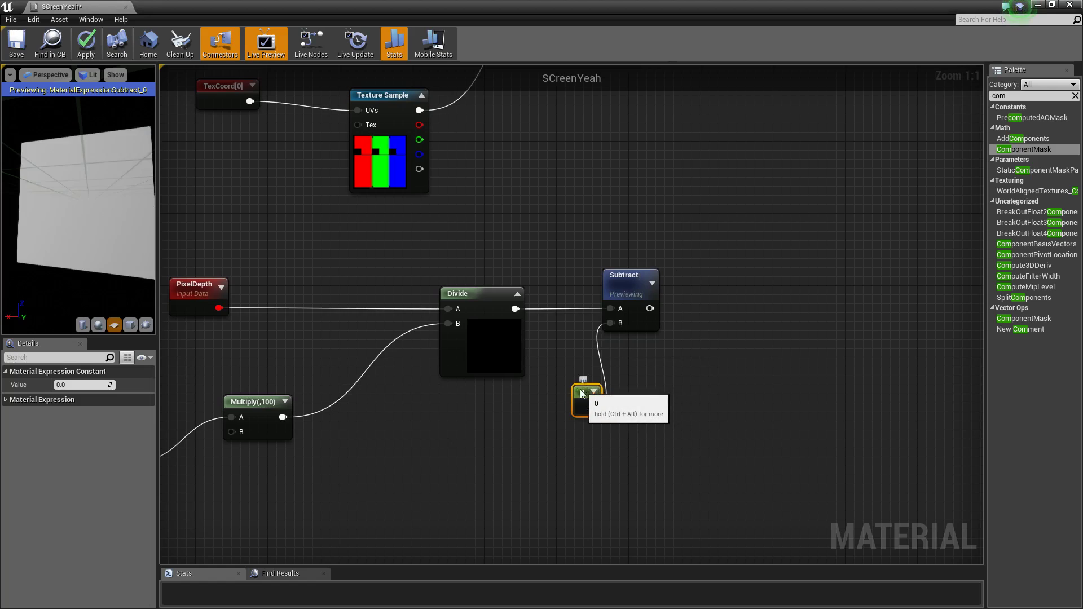
drag(581, 390, 546, 391)
Convert the constant feeding the Subtract node to a parameter and name it CloseFade
right_click(555, 390)
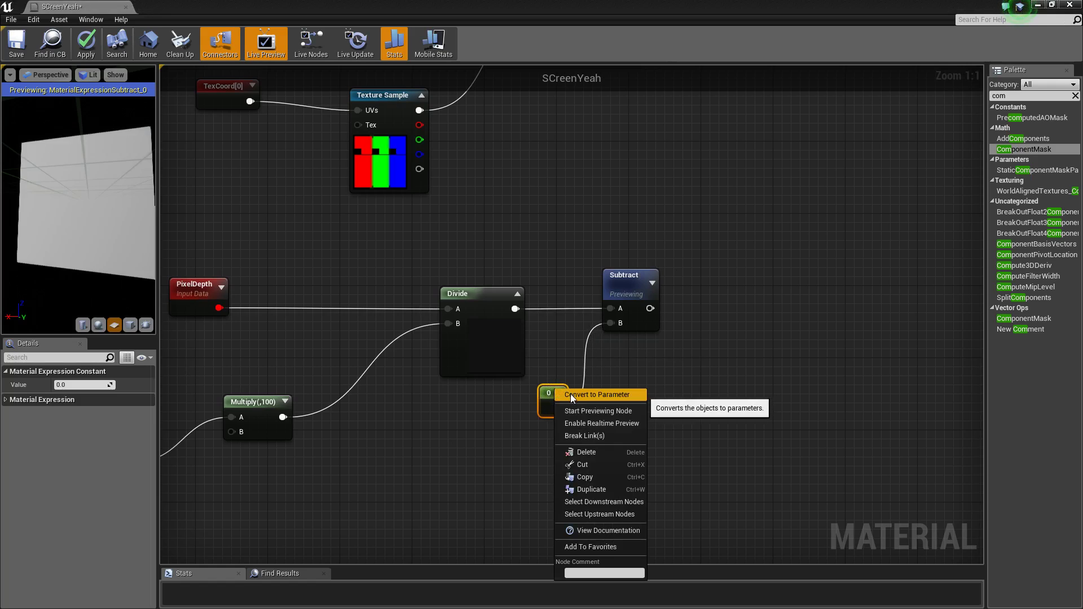
click(570, 394)
click(94, 384)
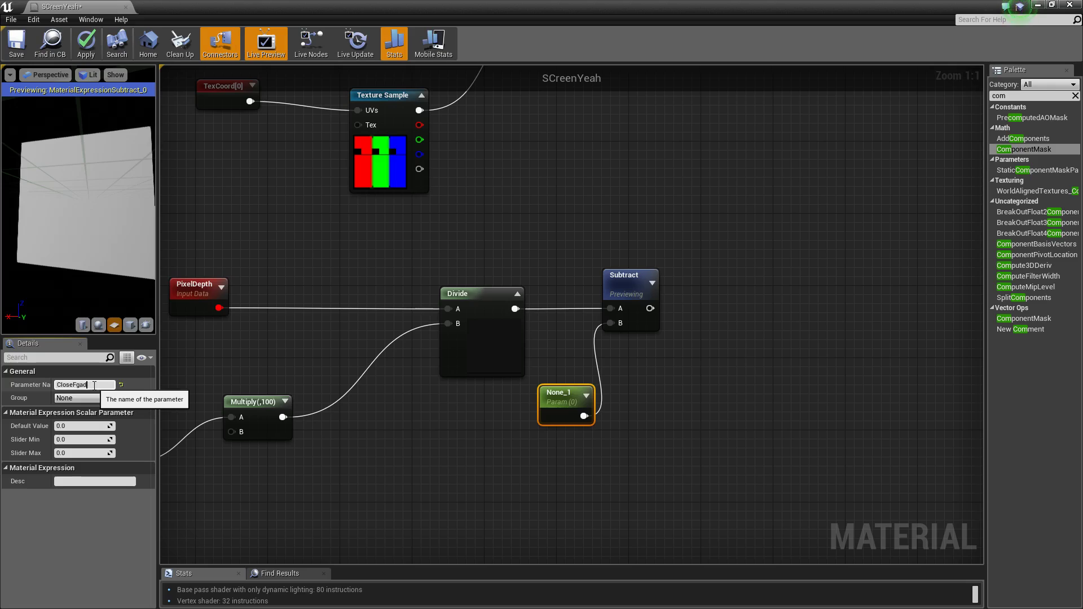
text(CloseFade)
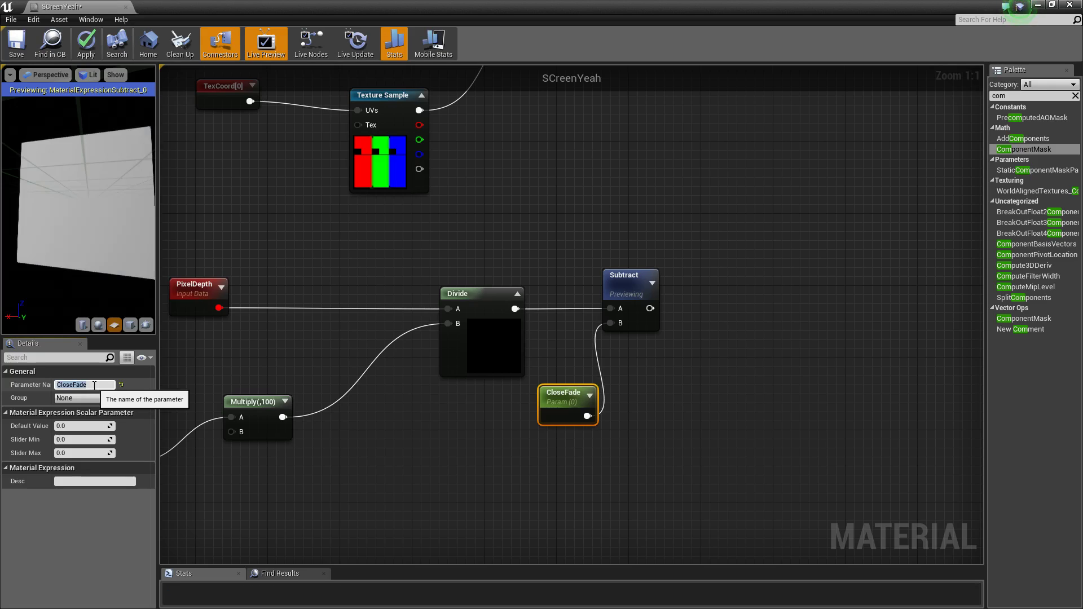
key(Return)
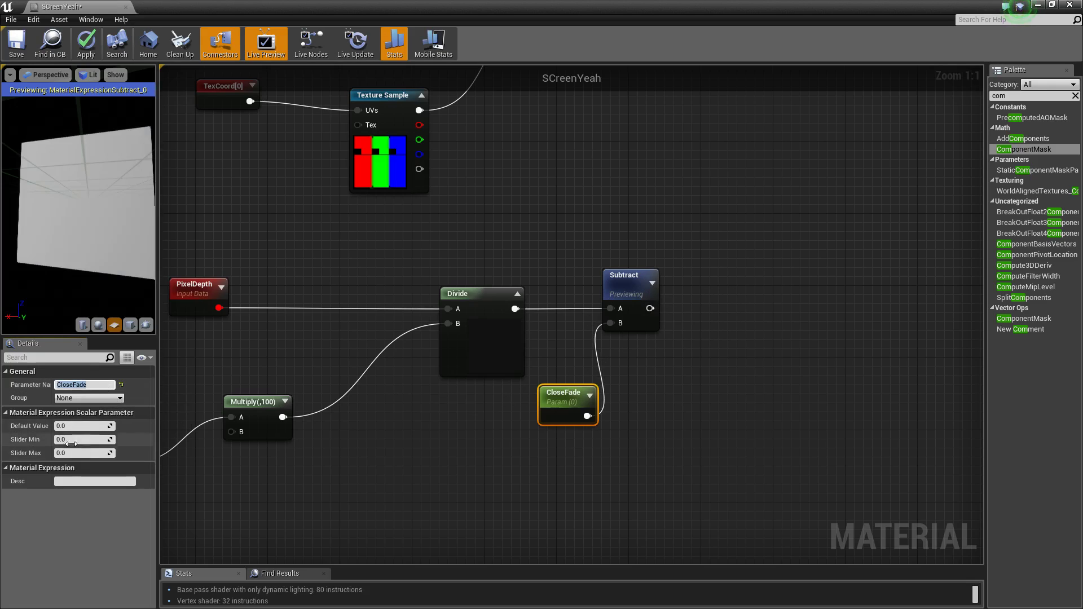
Set the CloseFade parameter's default value to 0.15
click(76, 426)
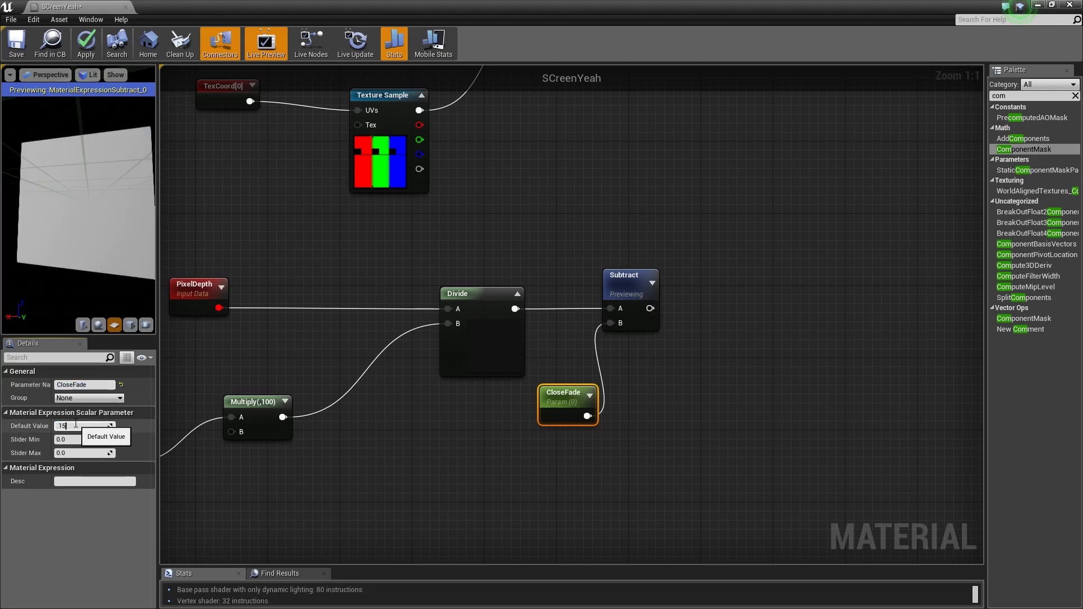
key(Return)
right_drag(726, 282, 690, 285)
click(687, 331)
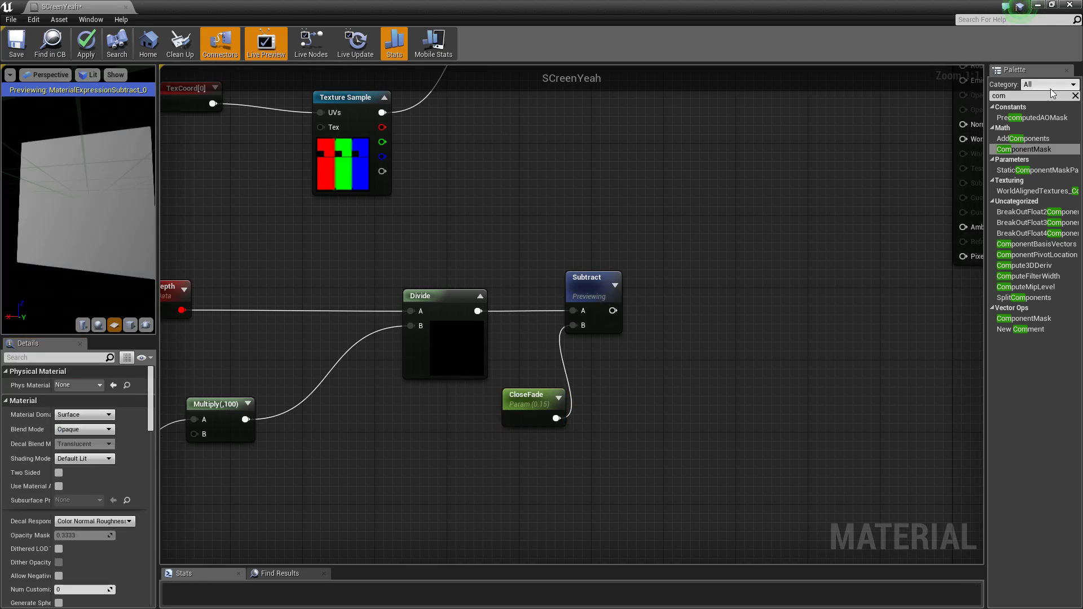
Search the node library for "contrast", add a CheapContrast node after the Subtract, and connect the Subtract's output to its In input
click(1053, 94)
text(contrast)
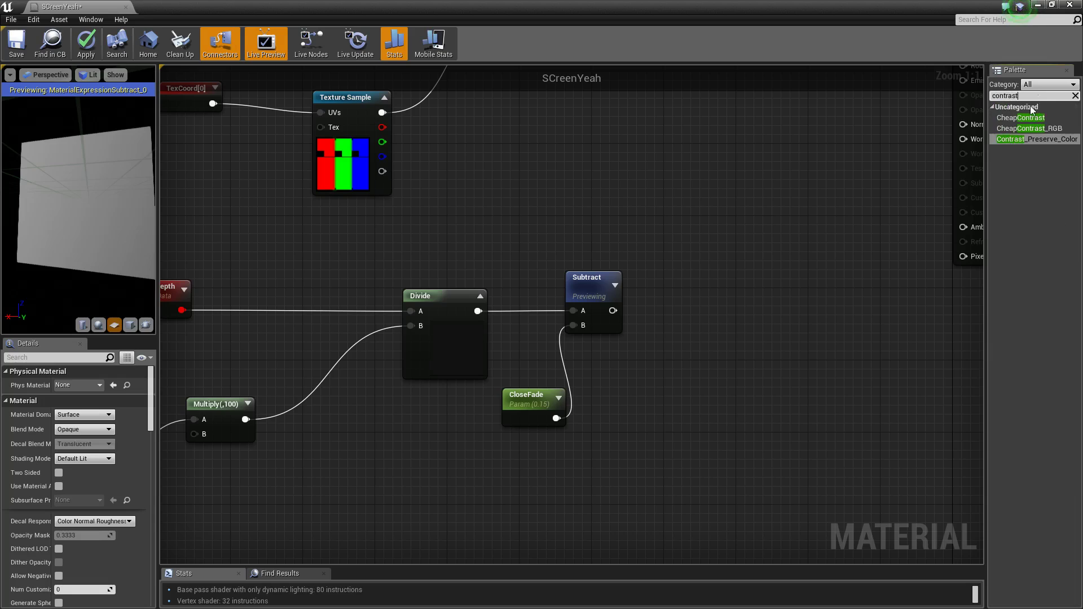
drag(1022, 117, 733, 305)
drag(613, 310, 738, 321)
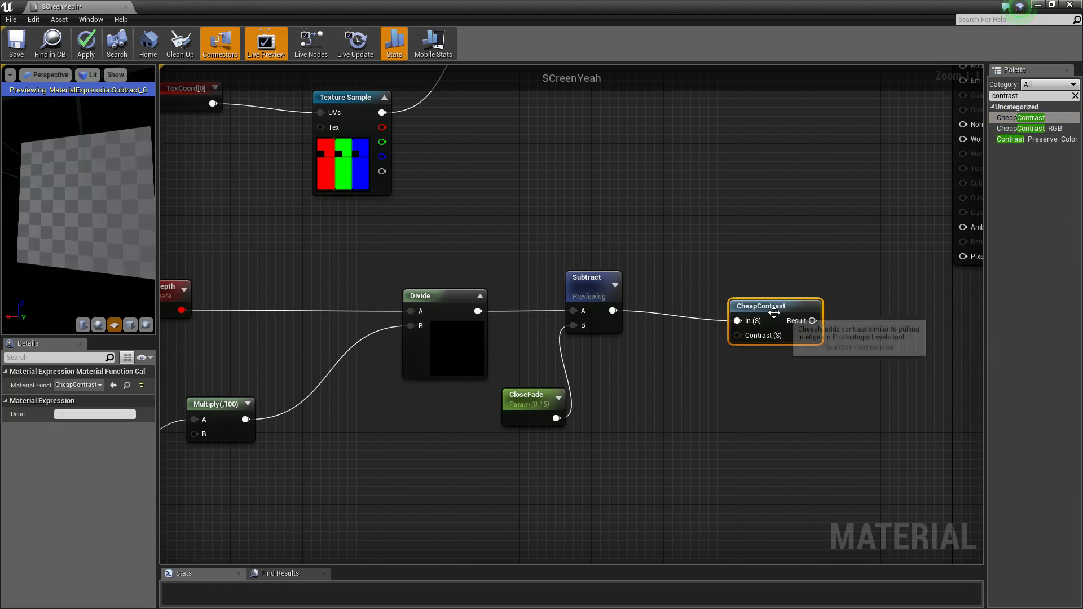
right_click(775, 313)
Add a constant below the CheapContrast node, connect it to the Contrast input, and set its value to 0.2
click(669, 376)
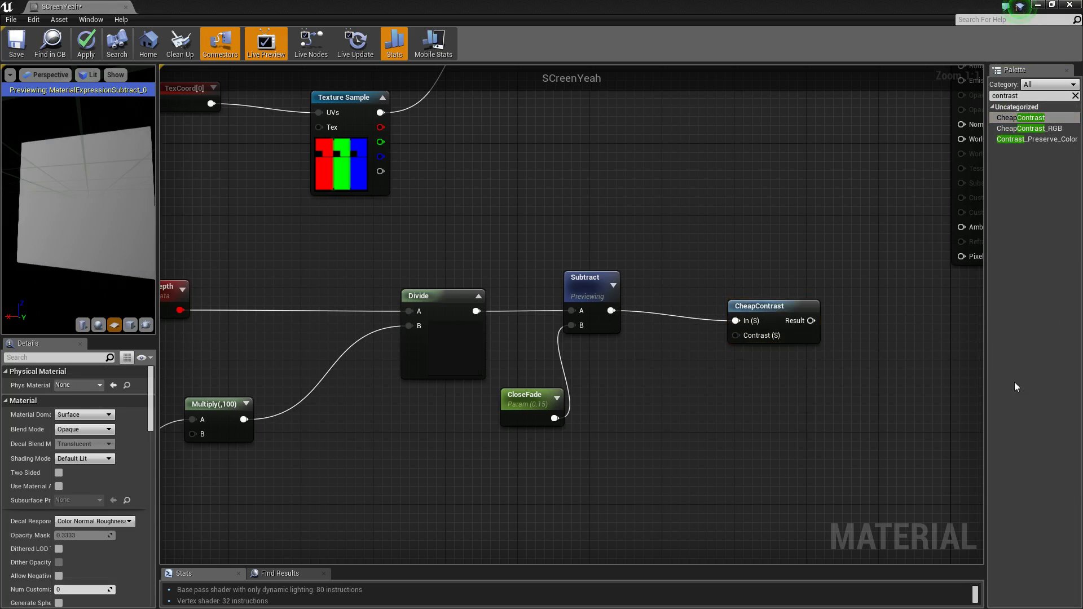
click(668, 398)
drag(679, 412, 736, 335)
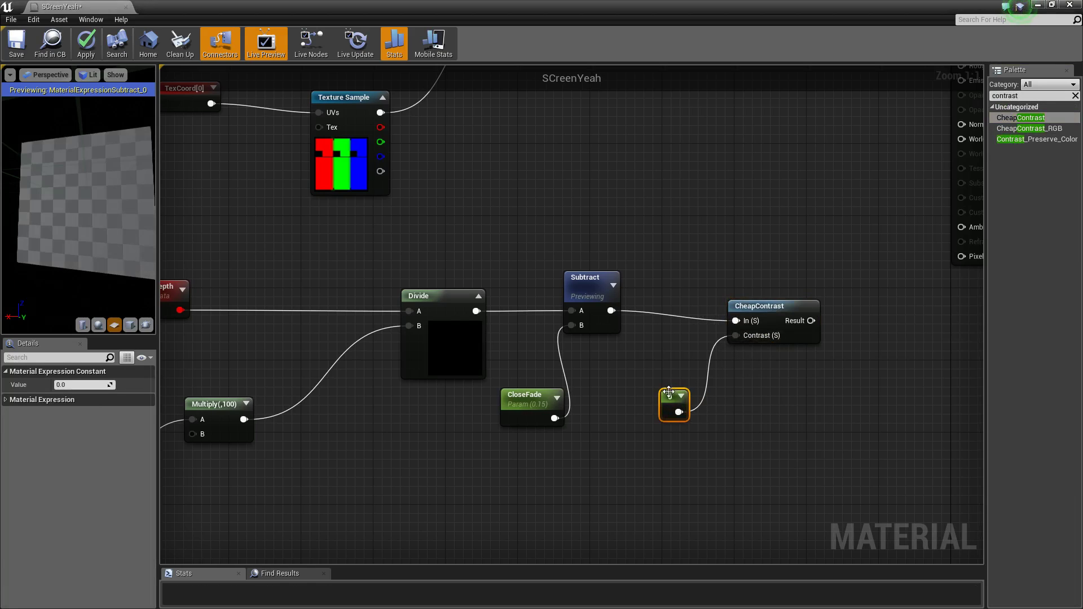
click(90, 384)
text(.2)
key(Return)
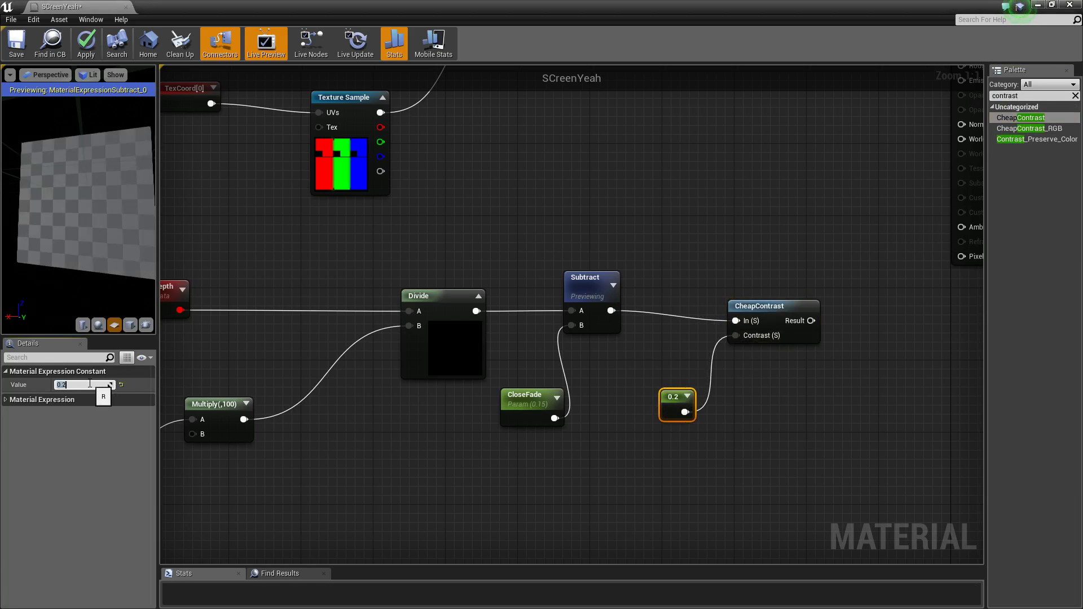
Preview the CheapContrast node and inspect its shading on the preview plane from a straighter angle
right_click(759, 308)
click(813, 312)
drag(32, 190, 83, 207)
mouse_move(83, 207)
right_down()
mouse_move(82, 164)
mouse_move(83, 228)
mouse_move(83, 169)
mouse_move(83, 220)
mouse_move(83, 189)
right_up()
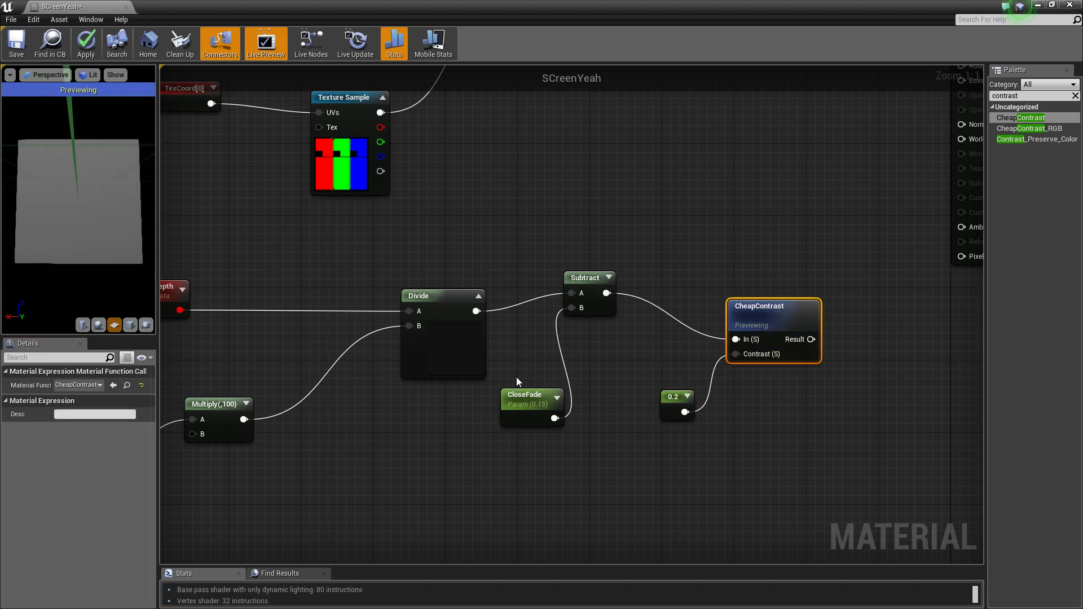
Set the CloseFade parameter's default value to 0.05
click(677, 402)
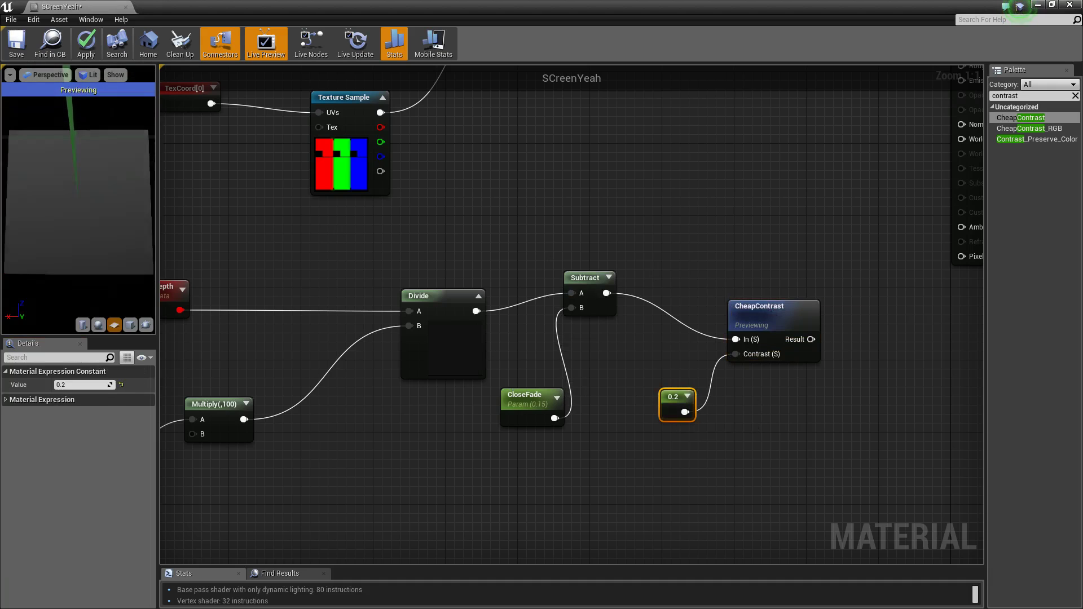
click(522, 399)
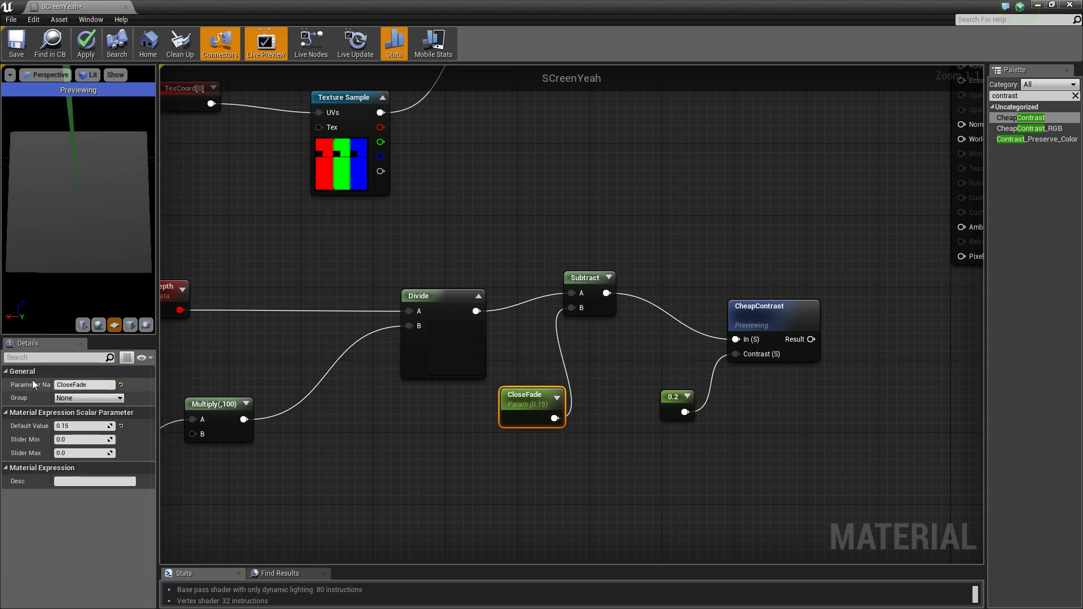
click(85, 426)
text(0.05)
key(Return)
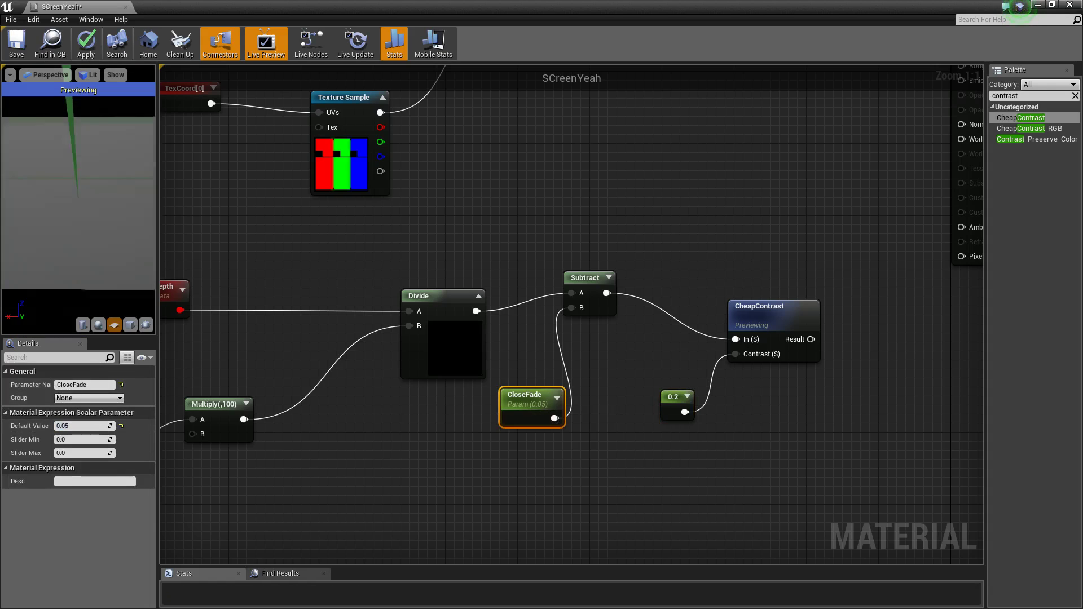
Try values of about 0.81 and -0.27 for the contrast constant while checking the preview, undoing the changes
click(675, 398)
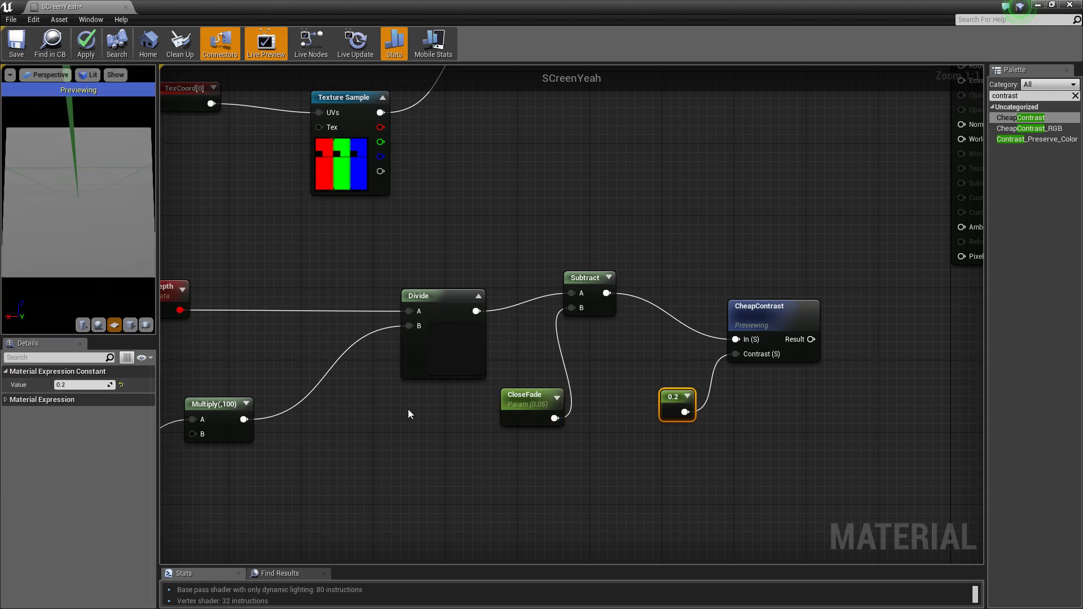
drag(66, 384, 106, 202)
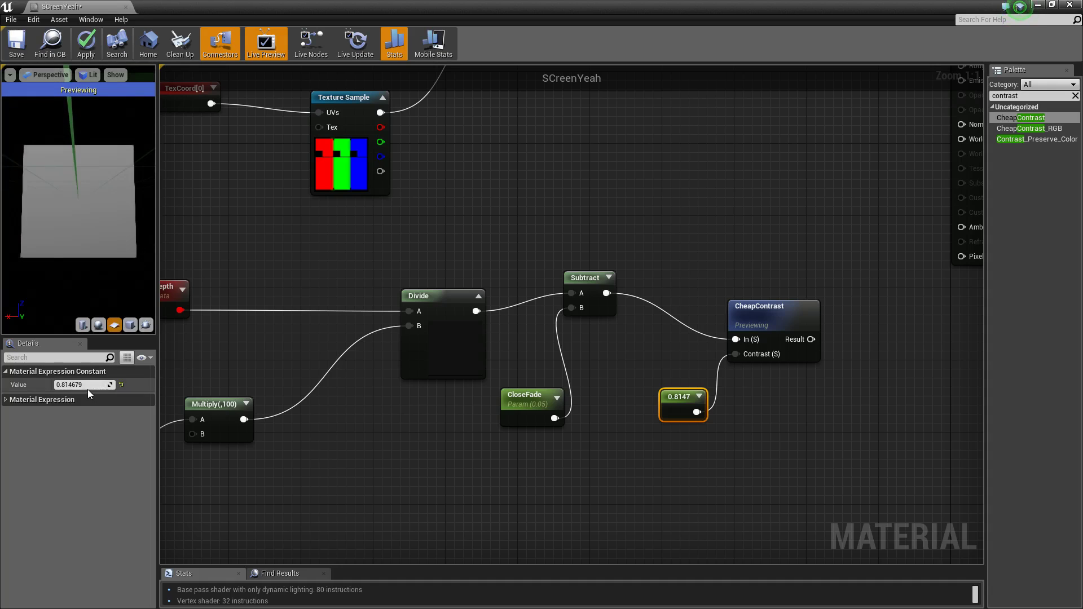
key(ctrl+z)
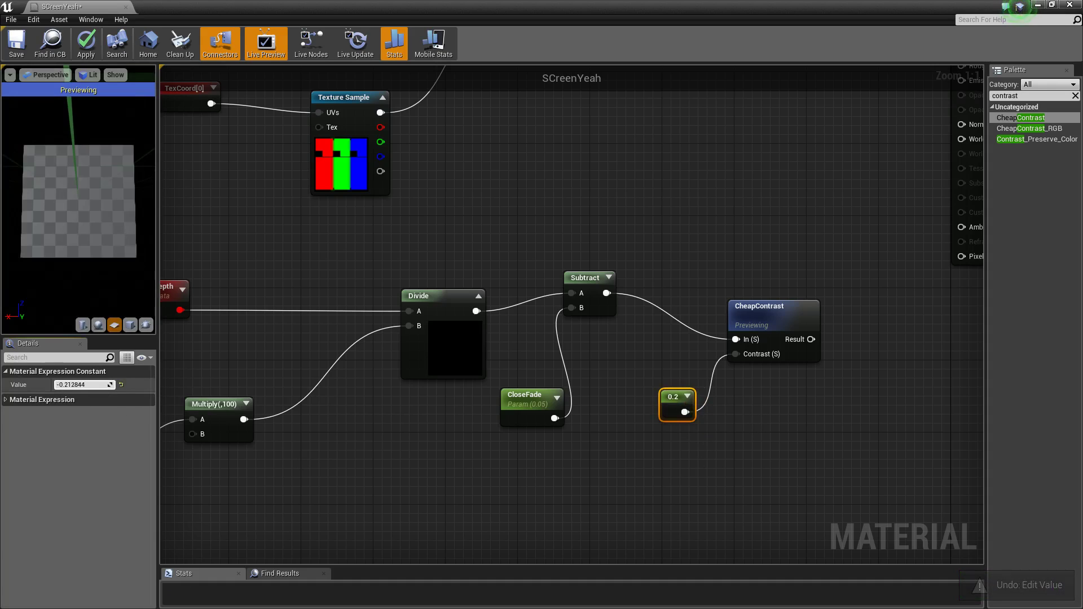
right_drag(107, 199, 107, 164)
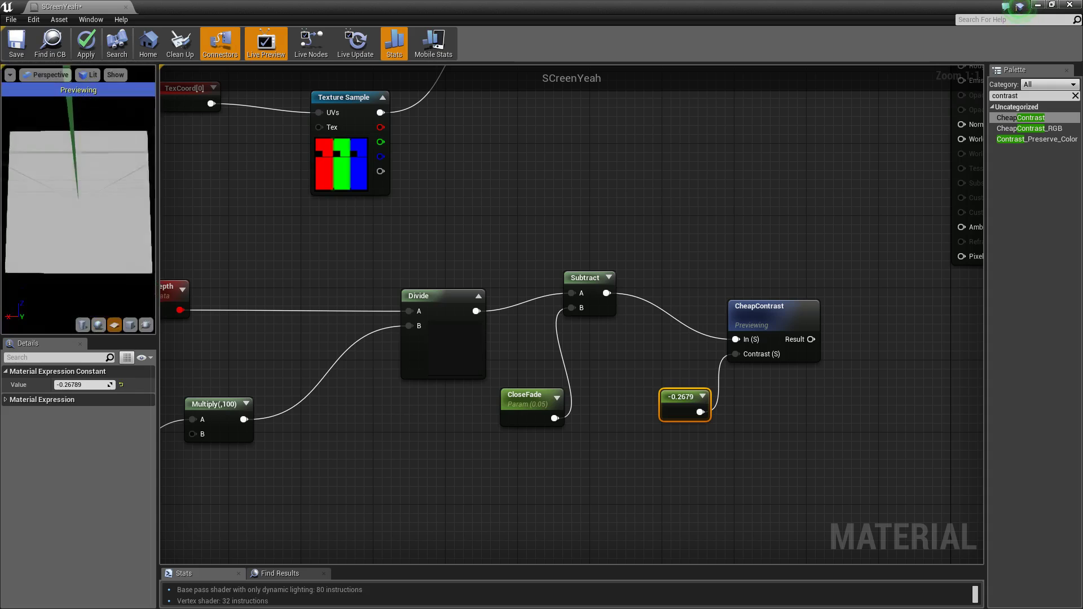
key(ctrl+z)
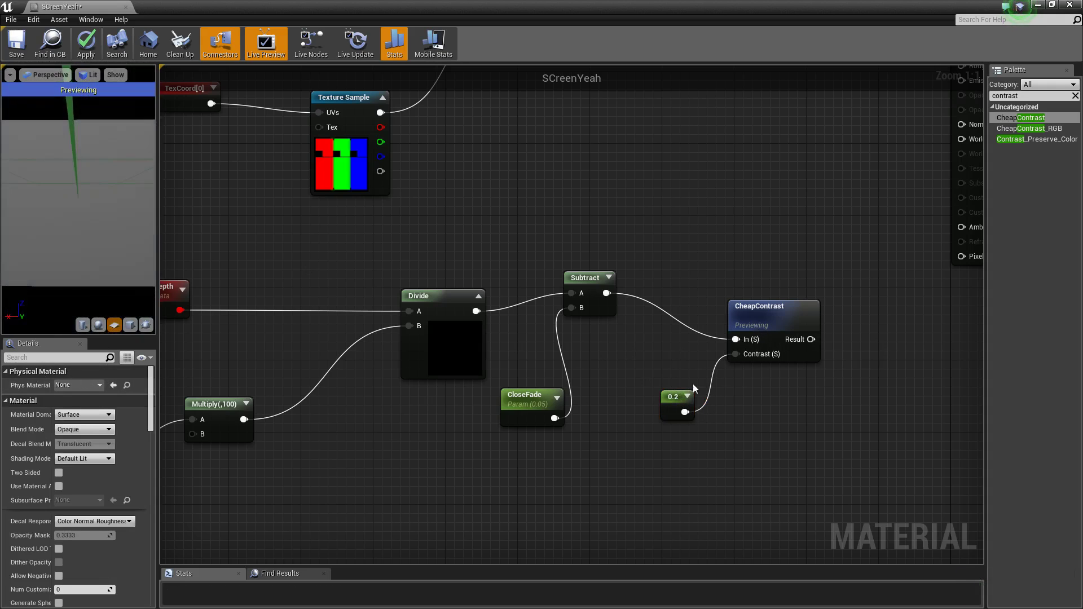
Set the constant feeding CheapContrast's Contrast input to 0.15
click(675, 395)
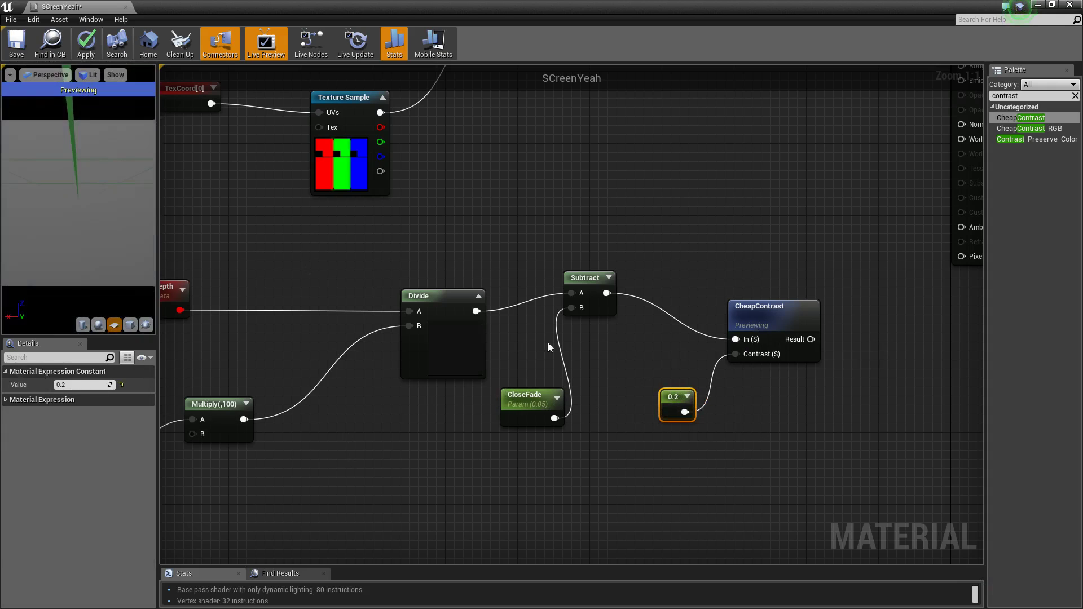
click(86, 385)
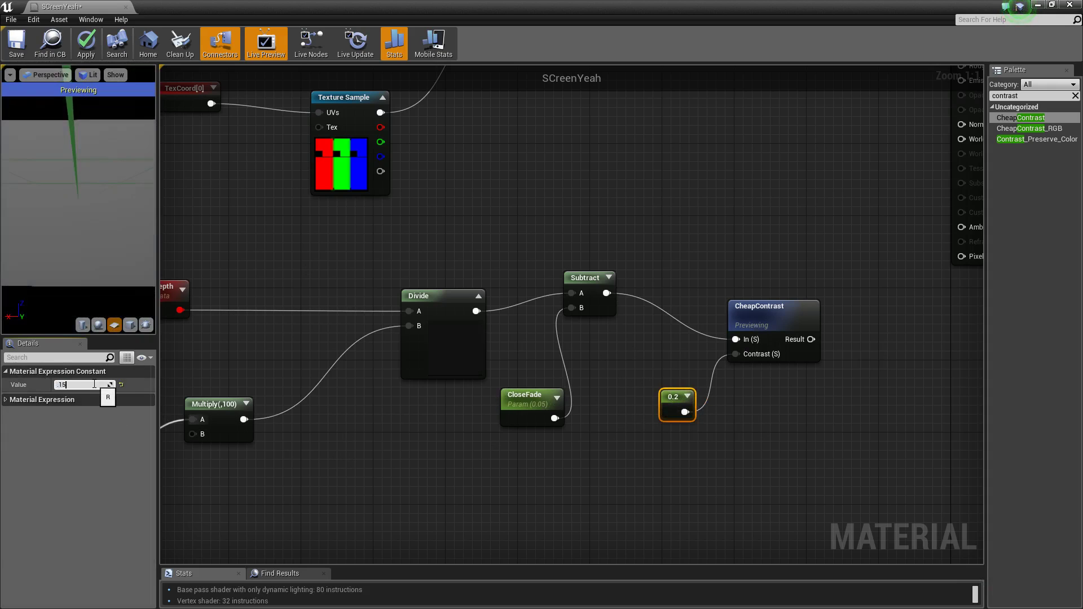
key(Return)
Move the whole pixel depth node chain, from the unnamed parameter through CheapContrast, further left in the graph
right_drag(751, 326, 810, 278)
scroll(666, 264, down, 3)
drag(282, 231, 784, 358)
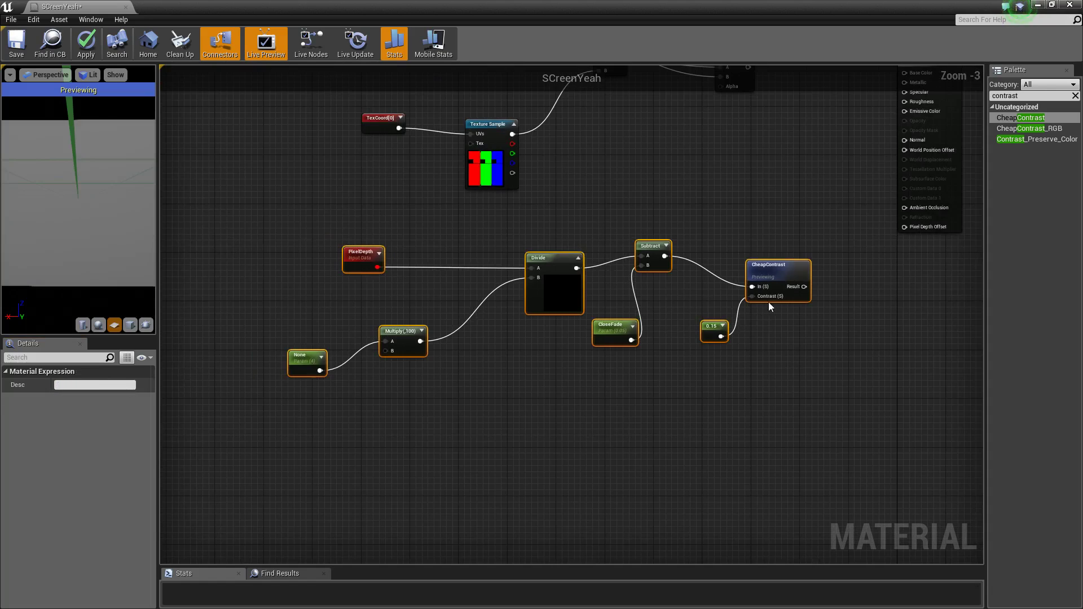
drag(778, 276, 521, 300)
click(639, 299)
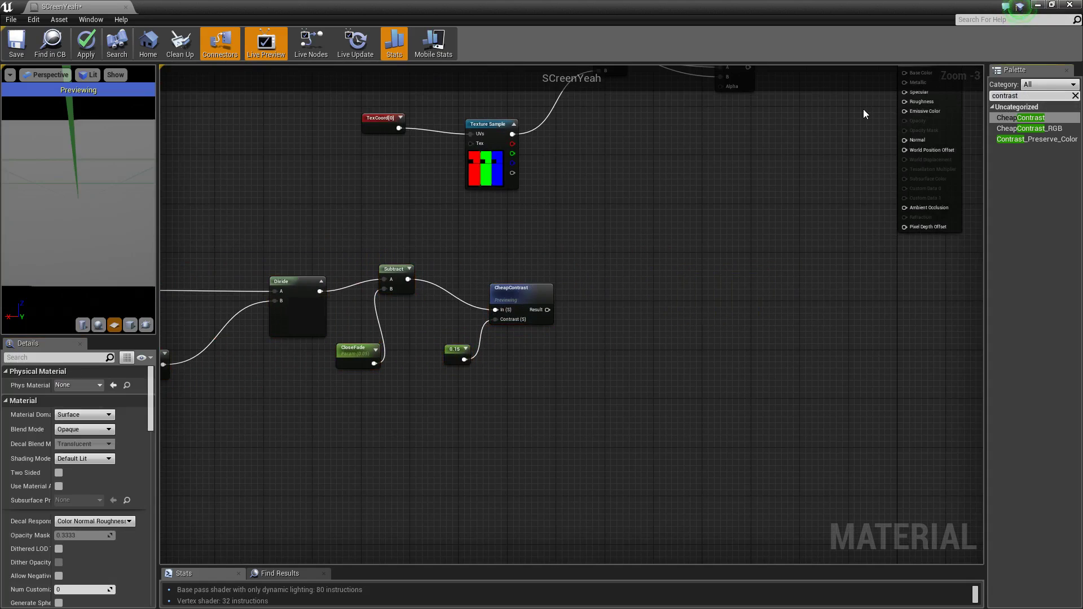
Search the node library for "clamp" and place a Clamp node to the right of CheapContrast
key(Delete)
key(Delete)
key(Delete)
key(Delete)
key(Delete)
key(Delete)
key(Delete)
key(Delete)
text(c)
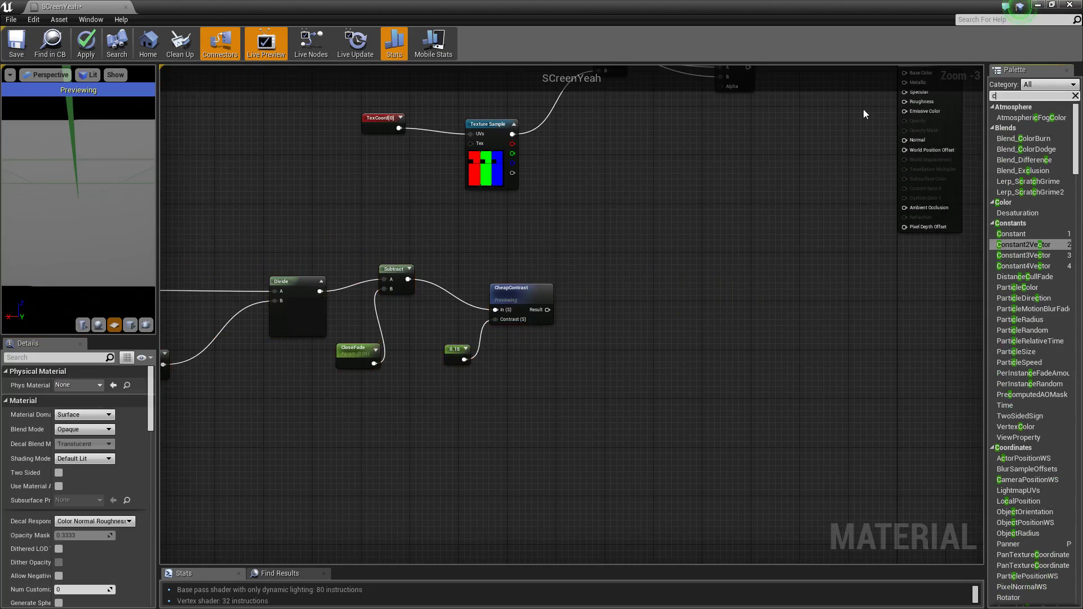
text(lamp)
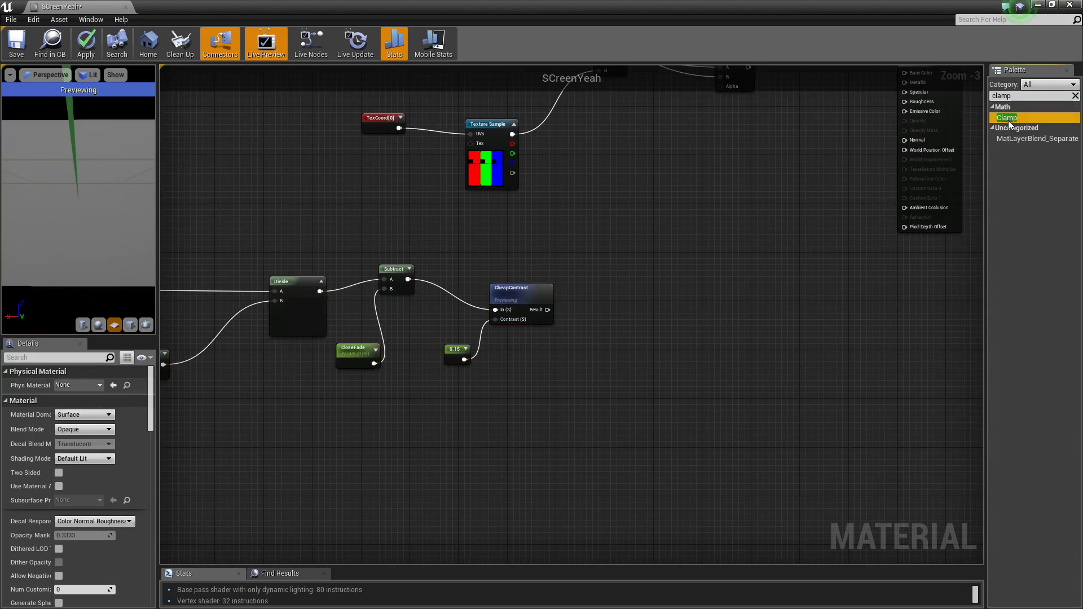
drag(1009, 121, 660, 262)
Connect CheapContrast's Result through the Clamp node to the Lerp's Alpha, and preview the Lerp node
drag(548, 310, 677, 280)
right_drag(676, 221, 623, 309)
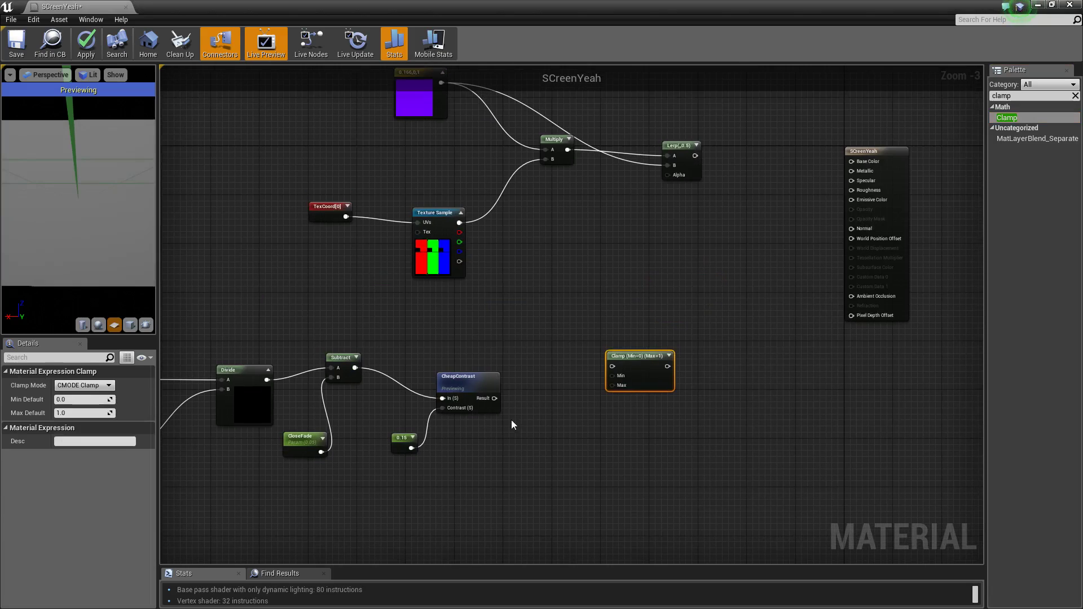
drag(495, 398, 669, 175)
click(672, 145)
key(space)
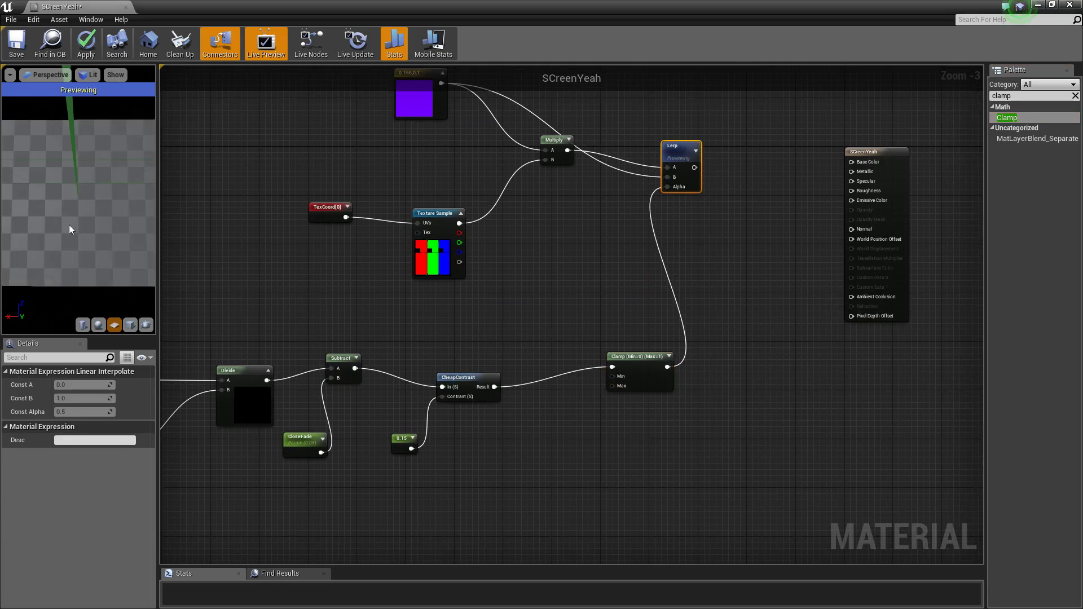
Examine the preview plane from near and far to check how the RGB pixel pattern fades with distance
drag(96, 212, 104, 215)
right_drag(96, 213, 97, 169)
drag(97, 212, 122, 212)
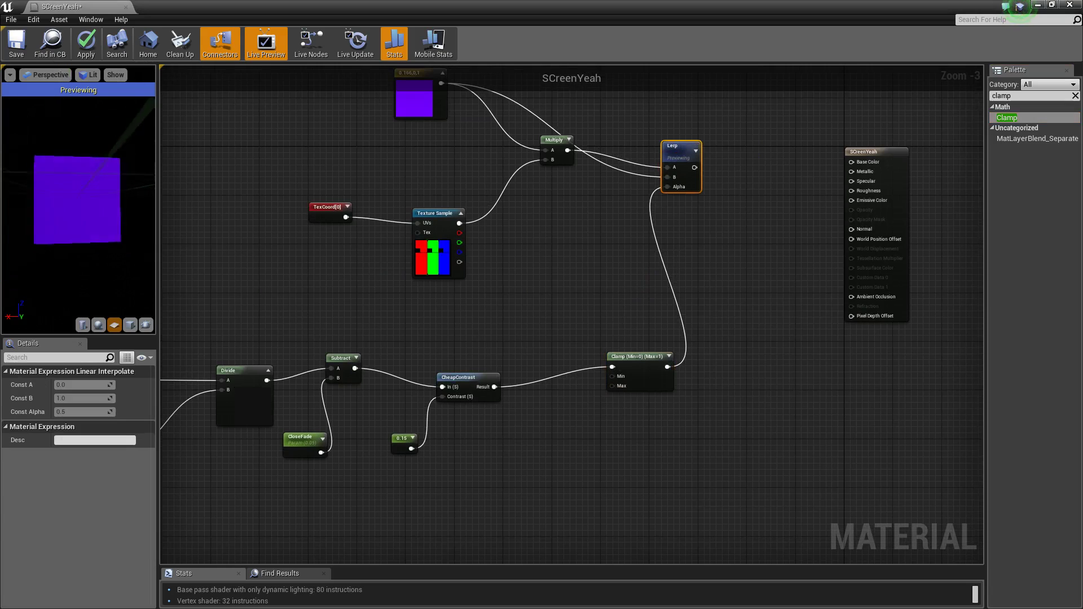
right_drag(96, 212, 96, 265)
drag(96, 213, 135, 213)
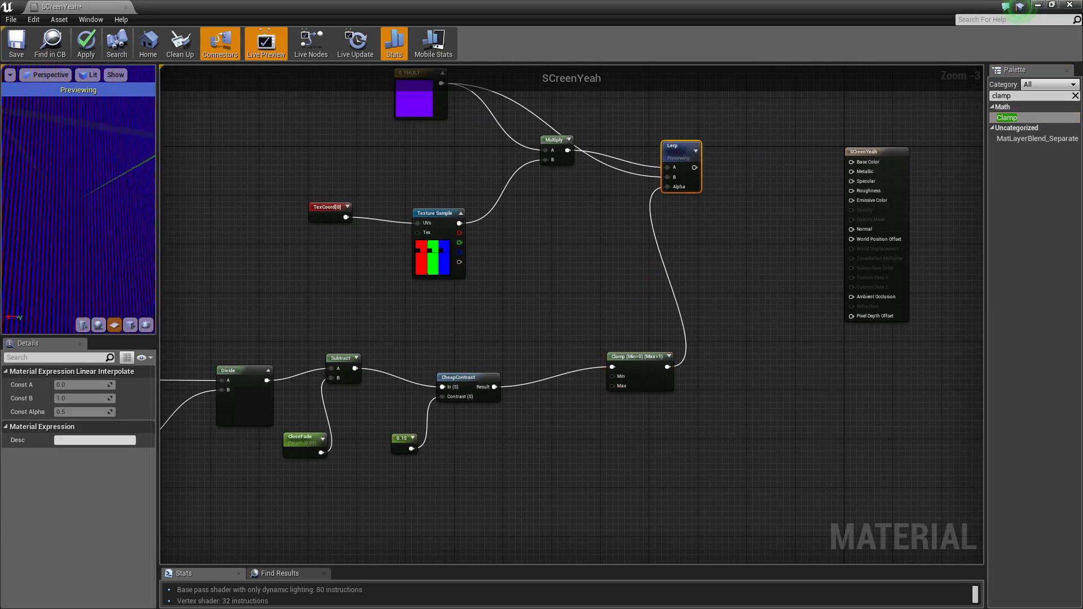
right_drag(97, 212, 96, 153)
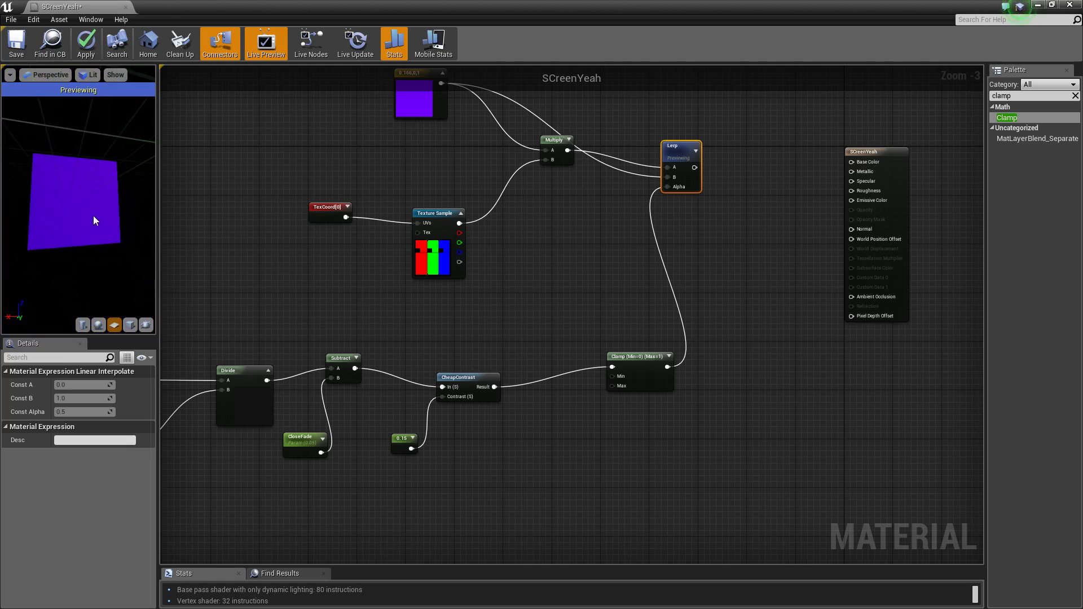
mouse_move(93, 216)
mouse_down()
mouse_move(83, 208)
mouse_move(90, 223)
mouse_up()
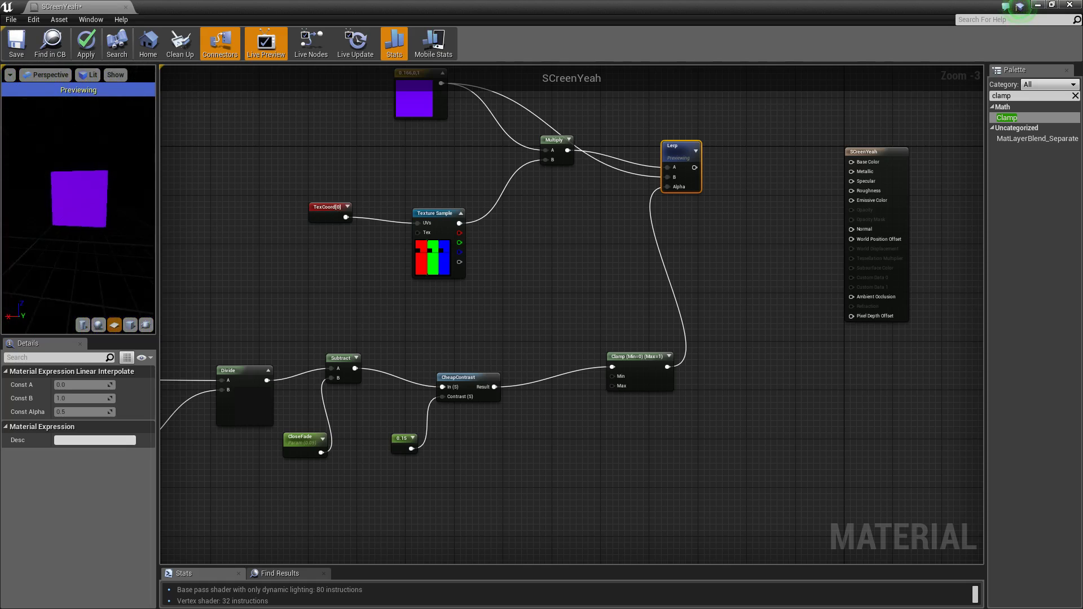
right_drag(125, 254, 125, 268)
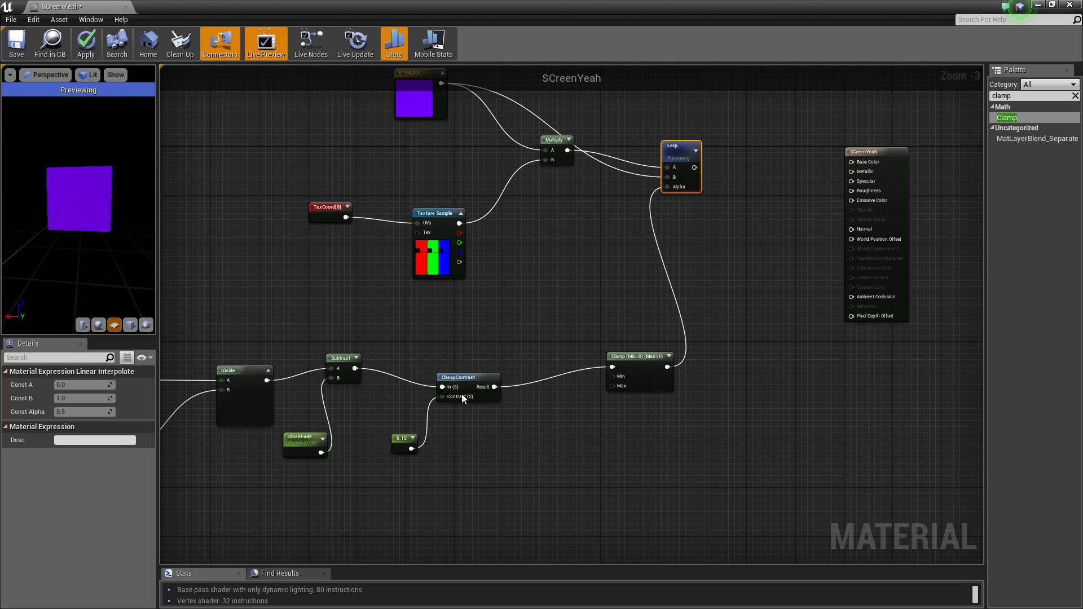
Set the constant feeding CheapContrast's Contrast input to 0.3
click(398, 440)
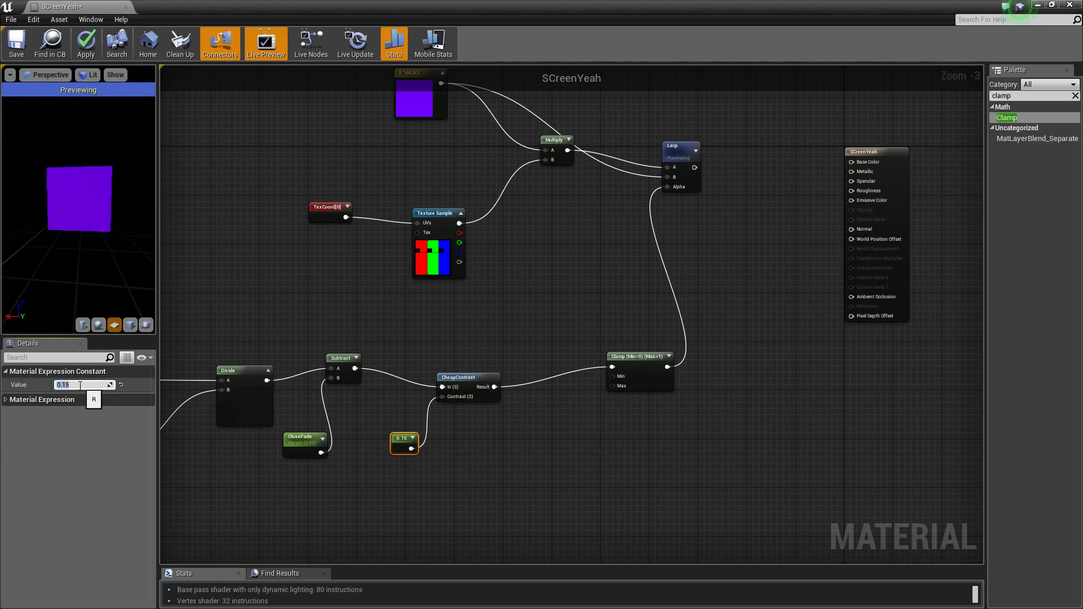
click(80, 385)
text(.3)
key(Return)
Review the CloseFade parameter's default value and check the pixel fade on the preview plane at closer range
click(290, 445)
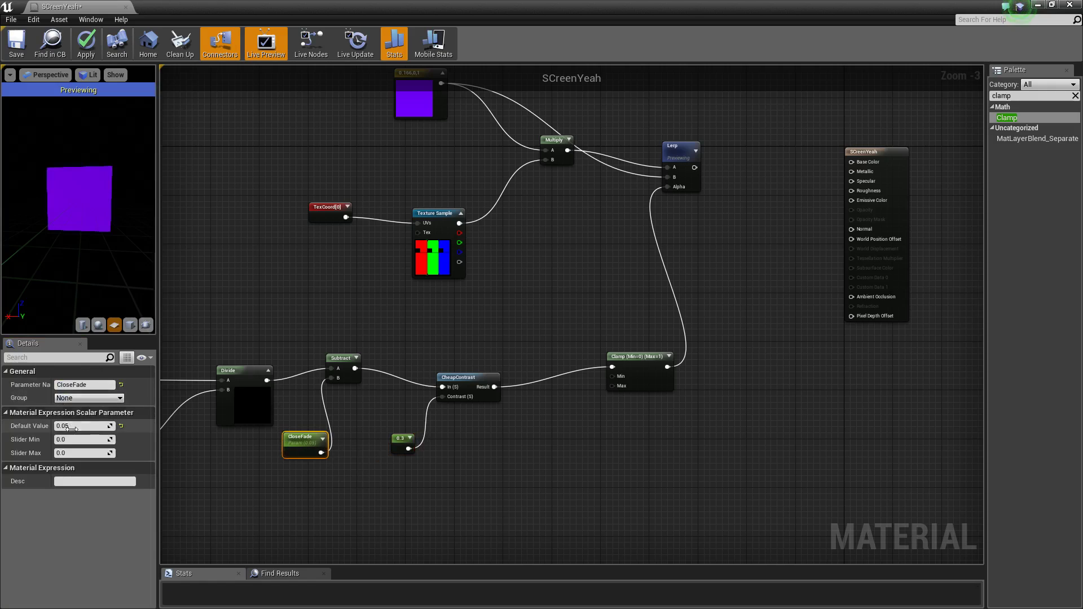
click(86, 427)
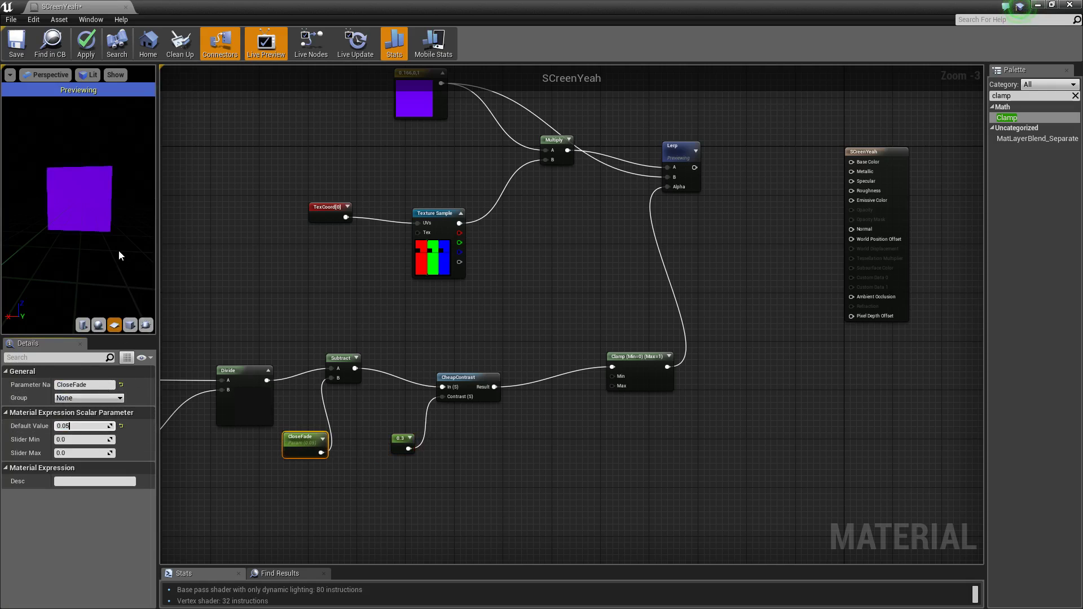
right_drag(79, 226, 79, 183)
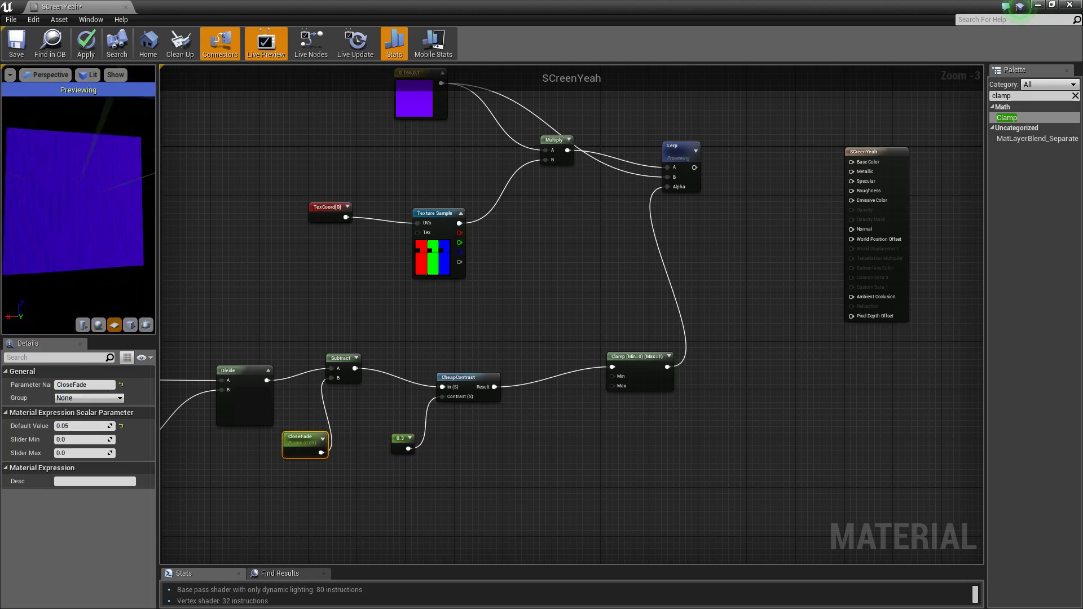
Name the scalar parameter feeding the Multiply(,100) node Range
right_drag(181, 383, 488, 383)
click(298, 468)
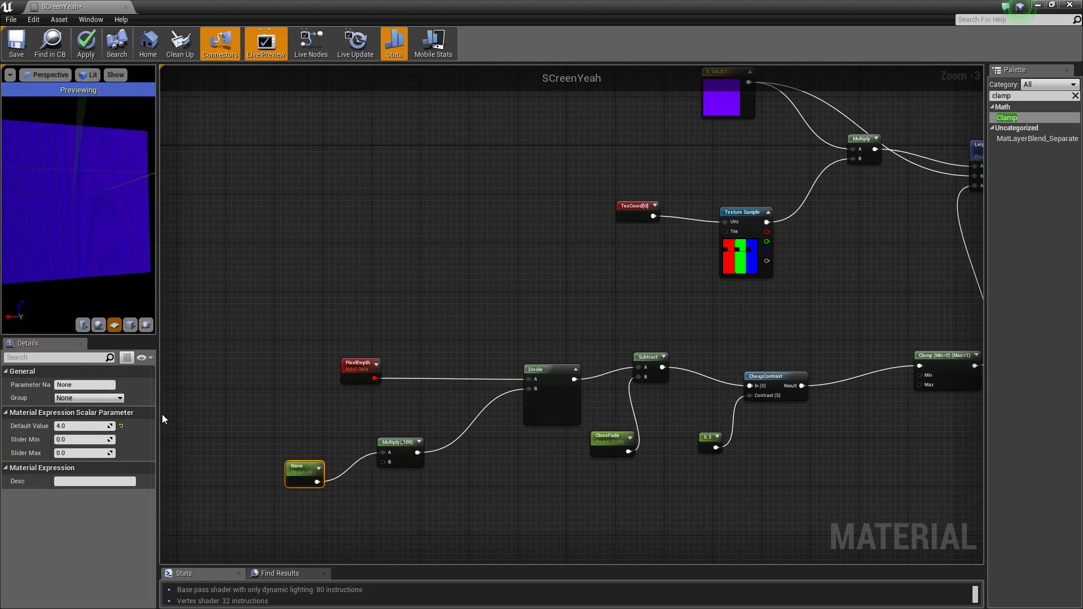
click(94, 385)
text(Range)
key(Return)
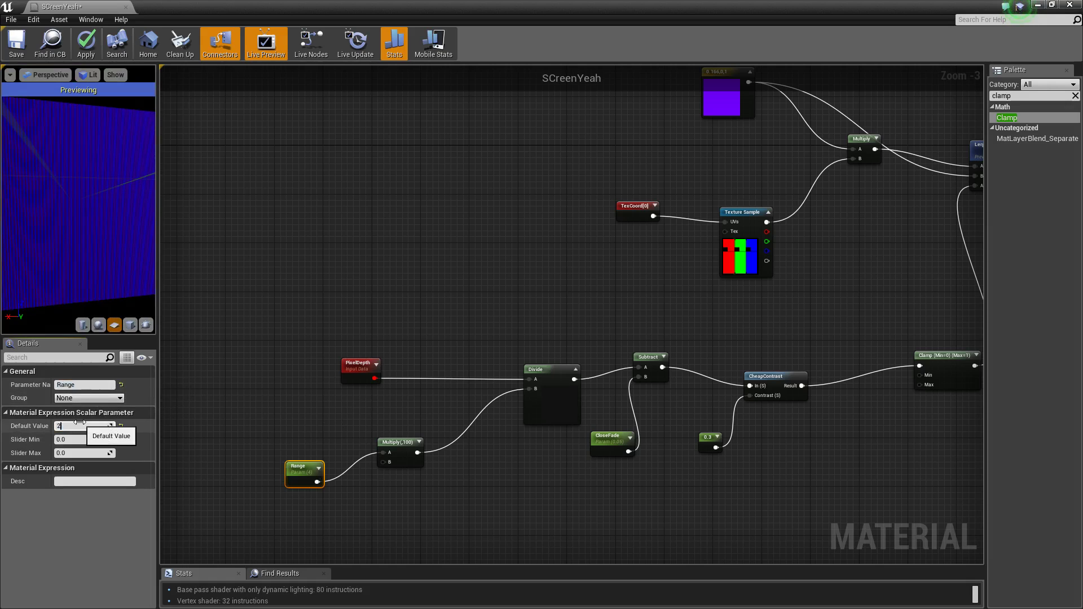
Set the Range parameter's default value to 2 and check its effect on the preview plane
key(Return)
right_drag(115, 246, 149, 248)
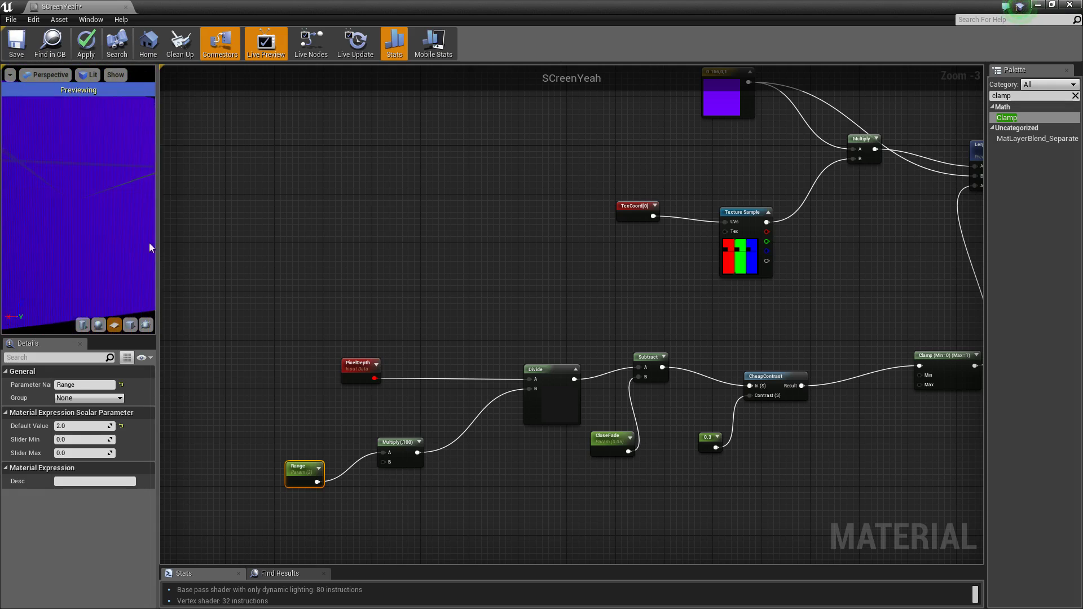
key(Home)
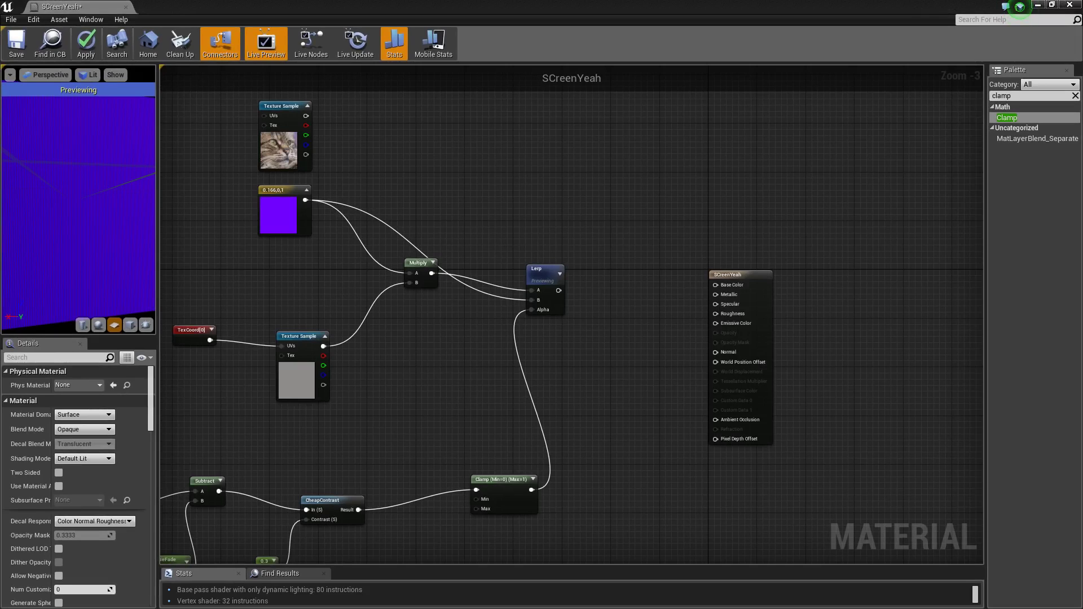
Switch to the level editor and import the maxresdefault dog image from the desktop into the MonitorMaterial folder
double_click(818, 4)
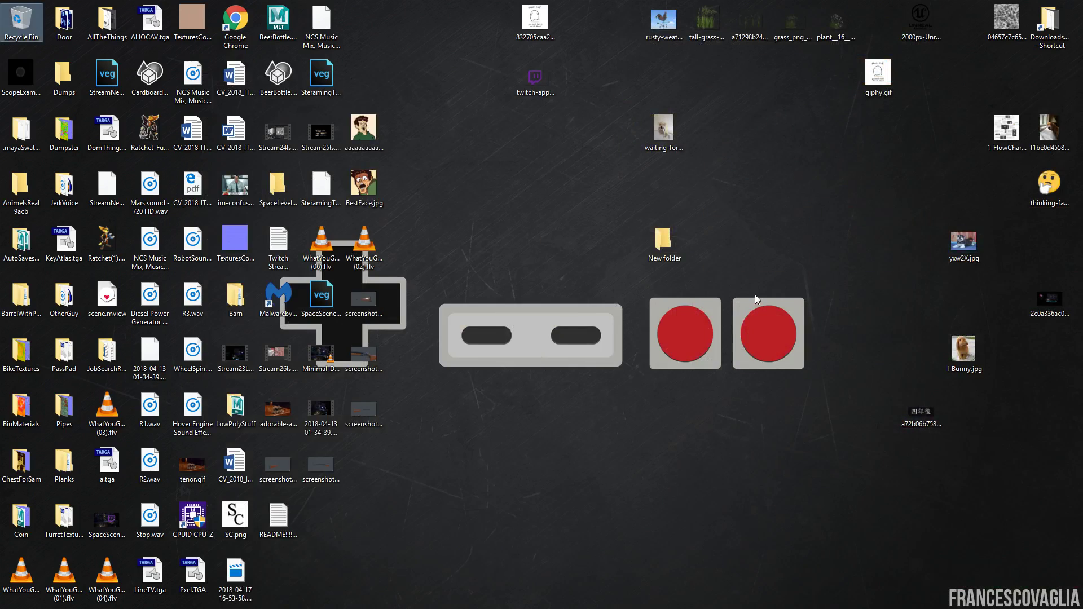
drag(756, 299, 748, 250)
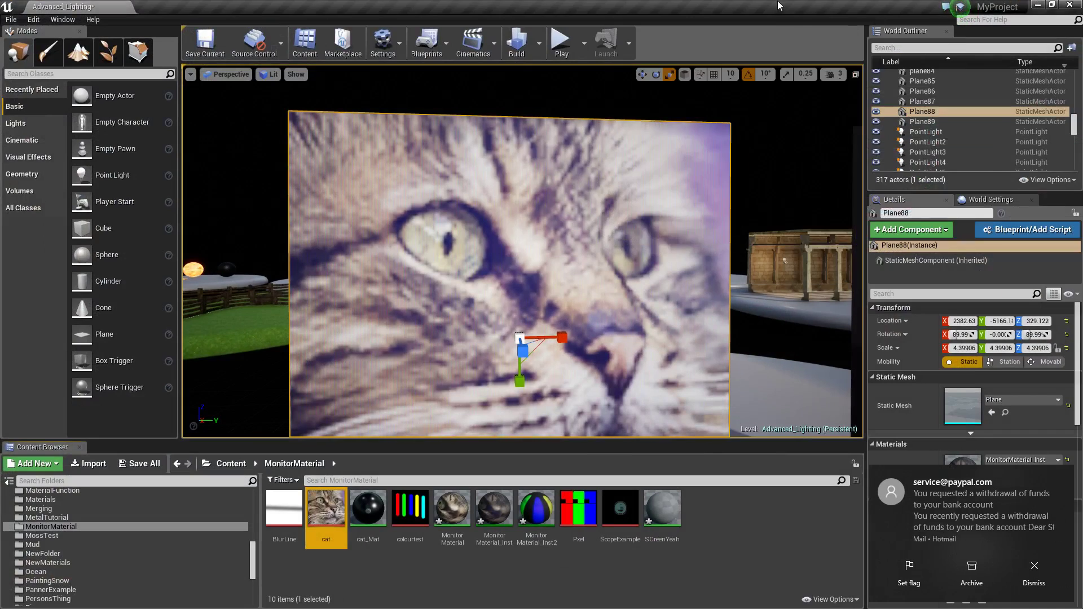
drag(779, 6, 477, 9)
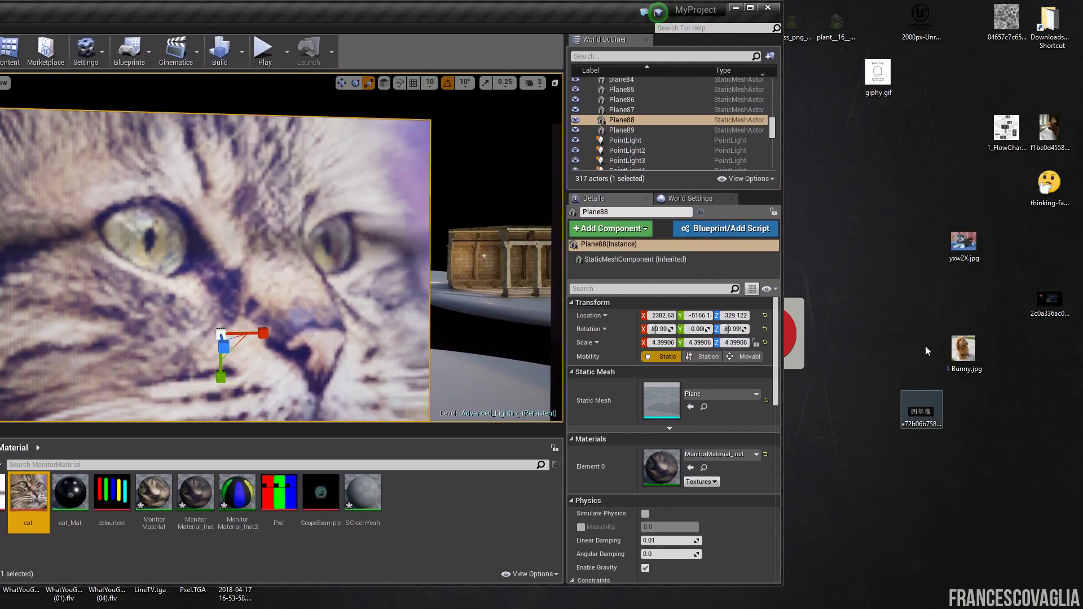
drag(601, 15, 501, 43)
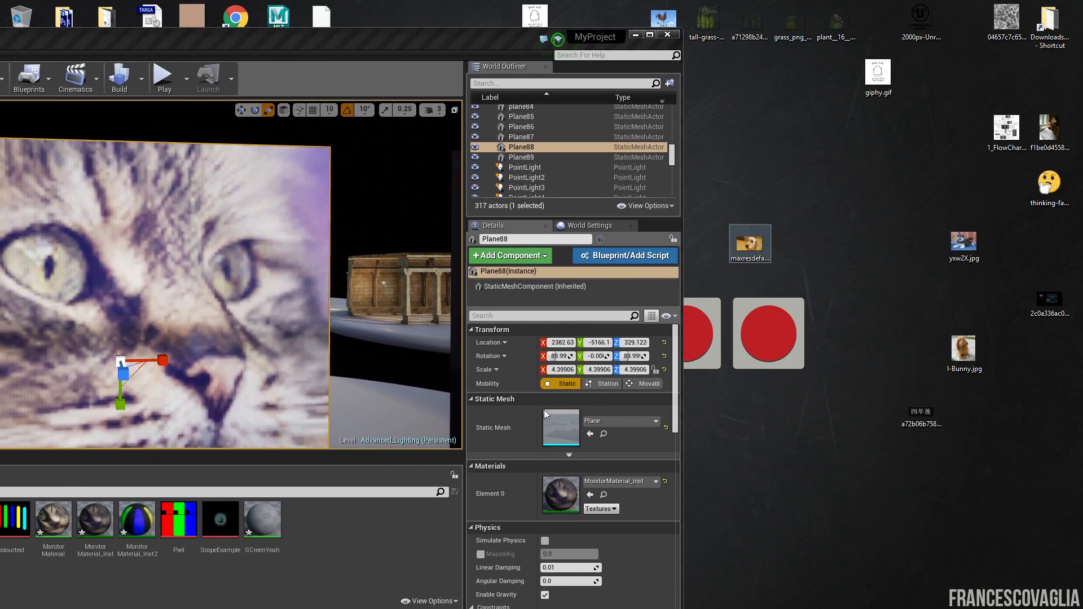
drag(544, 414, 367, 554)
drag(452, 45, 576, 1)
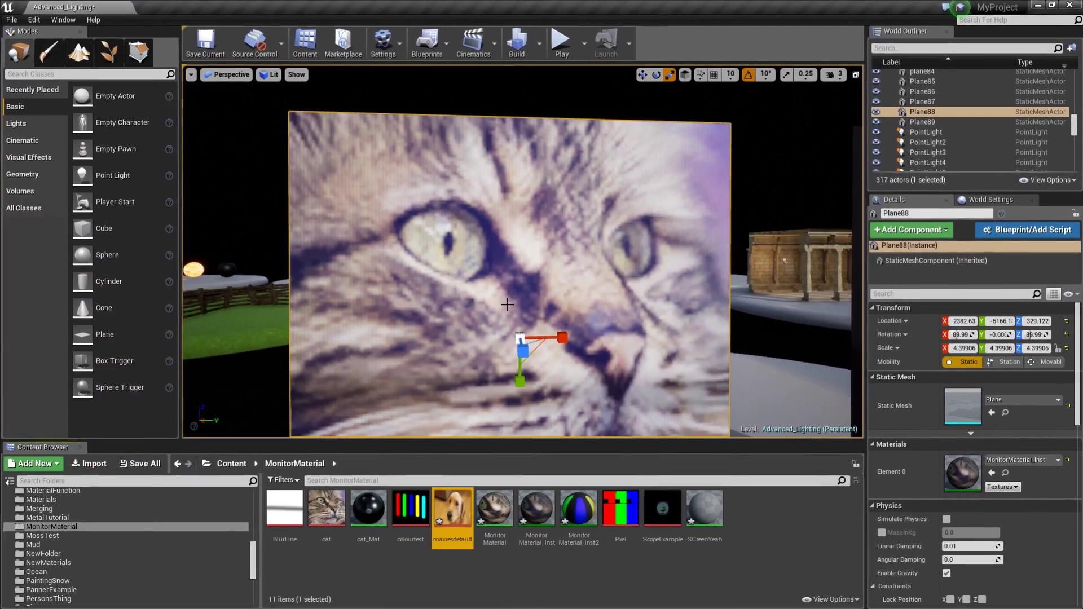
Check the dimensions of the imported maxresdefault texture and look at the colour-bar screen in the level
mouse_move(454, 509)
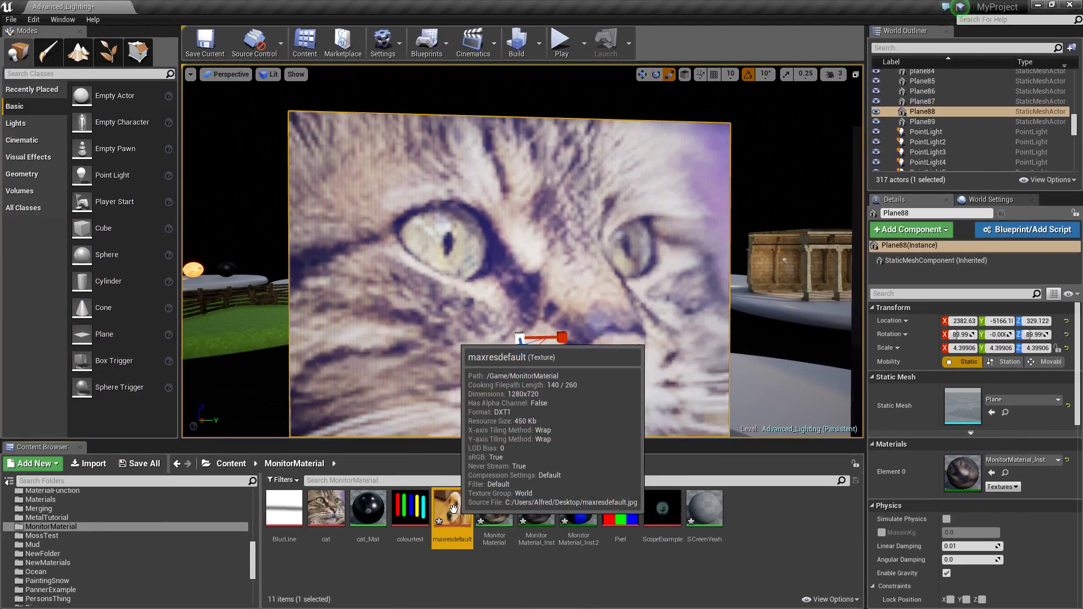
double_click(454, 509)
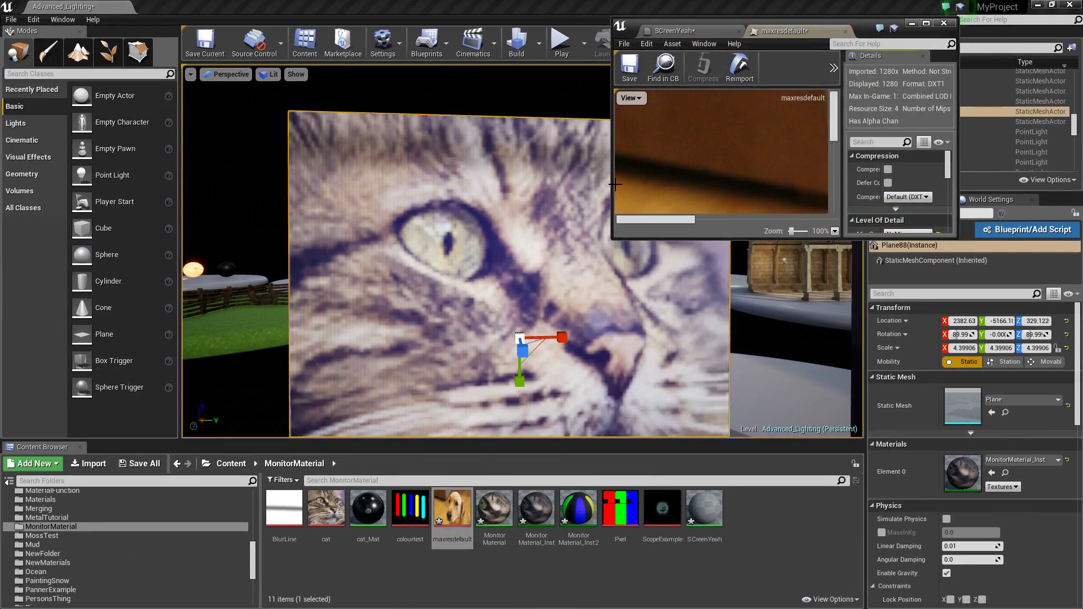
click(945, 24)
right_drag(611, 279, 611, 279)
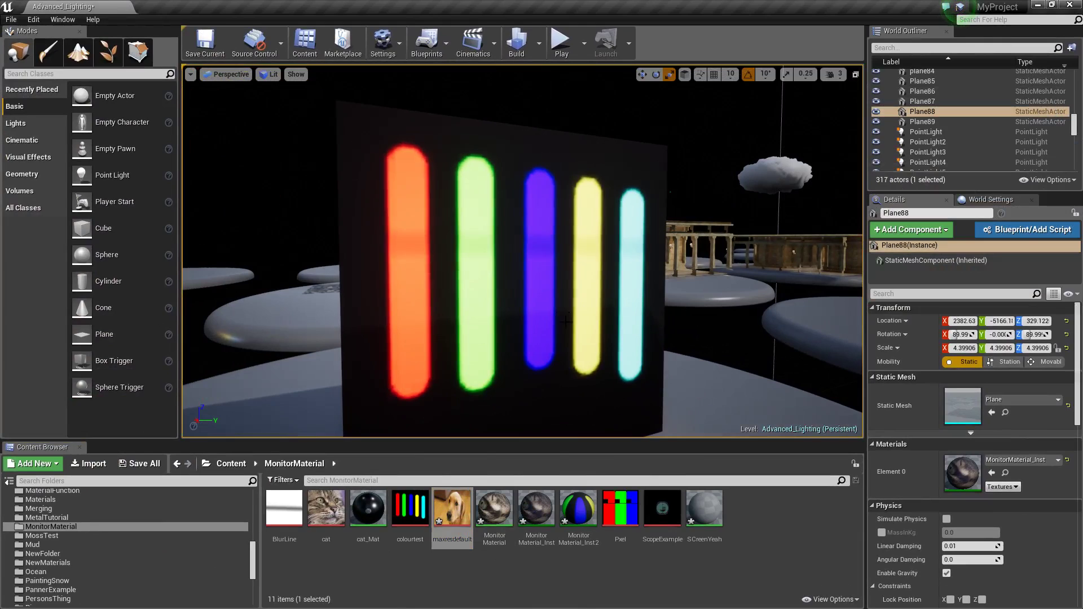
Reopen the SCreenYeah material and add the maxresdefault texture to its graph as a Texture Sample
double_click(704, 508)
drag(454, 511, 714, 172)
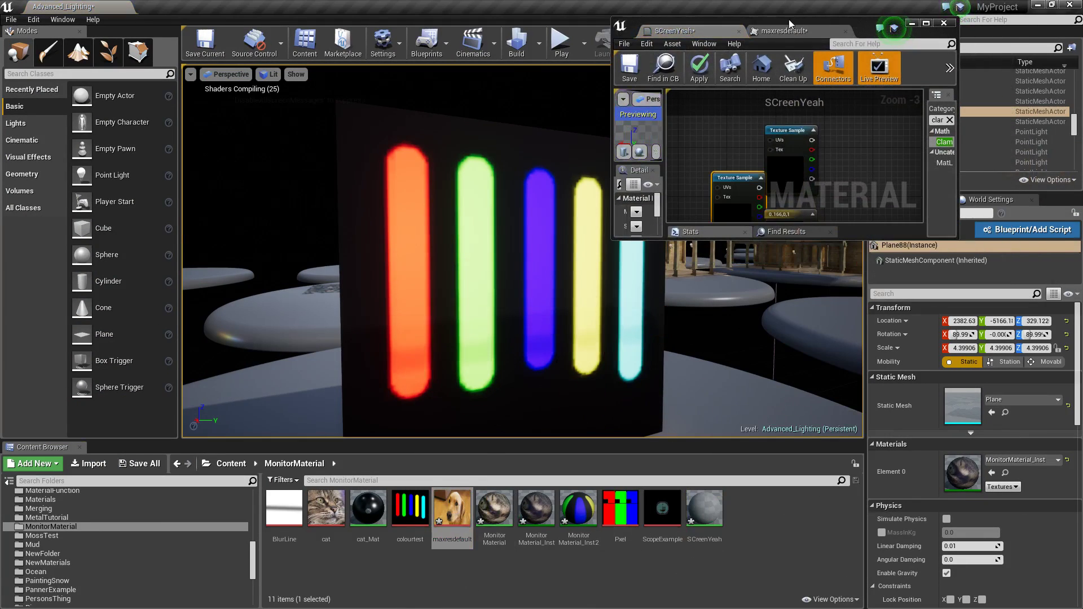
drag(788, 22, 773, 0)
drag(218, 163, 200, 110)
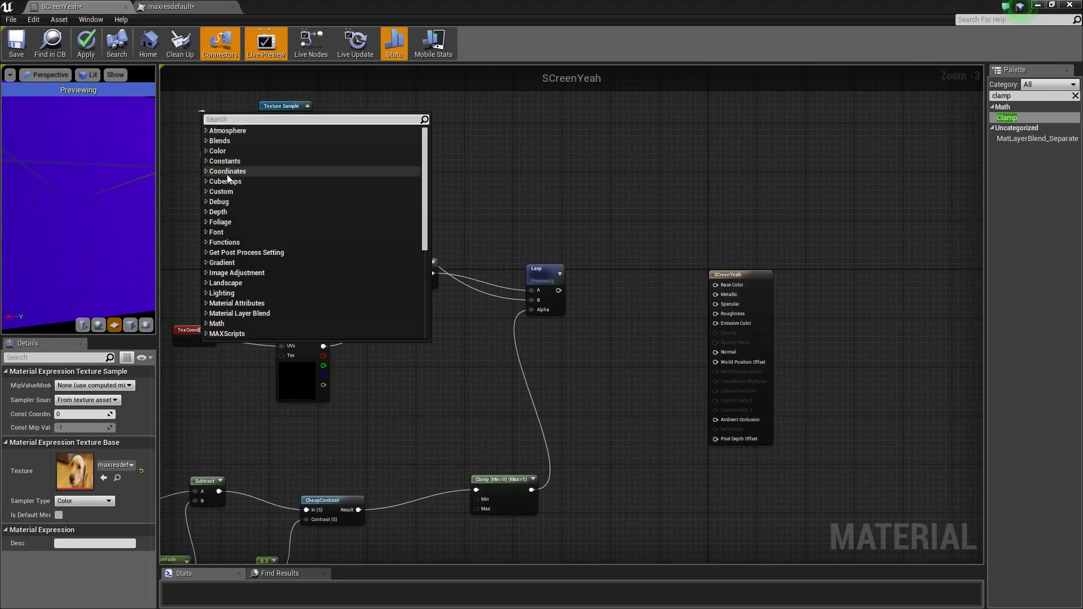
click(222, 102)
Replace the cat Texture Sample and purple constant with the dog Texture Sample, feeding Multiply's A and Lerp's B inputs
click(276, 145)
key(Delete)
drag(253, 163, 411, 274)
drag(252, 163, 532, 300)
click(265, 228)
key(Delete)
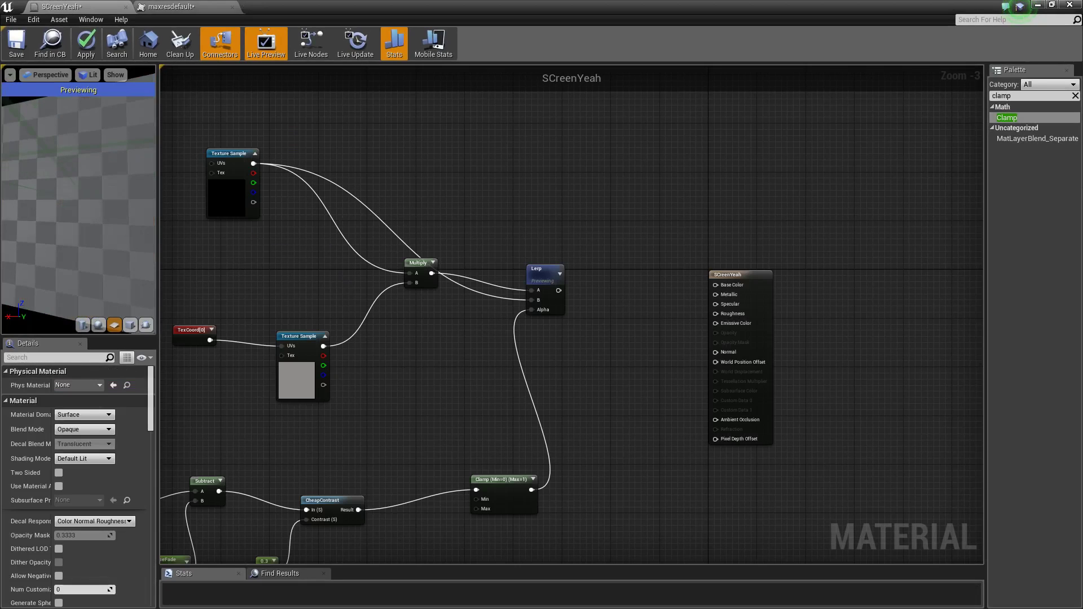
Examine the dog image on the preview plane face-on, from near and far
right_drag(99, 203, 99, 175)
drag(99, 203, 96, 234)
right_drag(131, 286, 131, 327)
mouse_move(88, 219)
mouse_down()
mouse_move(113, 195)
mouse_move(82, 231)
mouse_up()
drag(132, 286, 131, 286)
drag(69, 192, 70, 192)
drag(105, 228, 92, 223)
right_drag(92, 222, 74, 201)
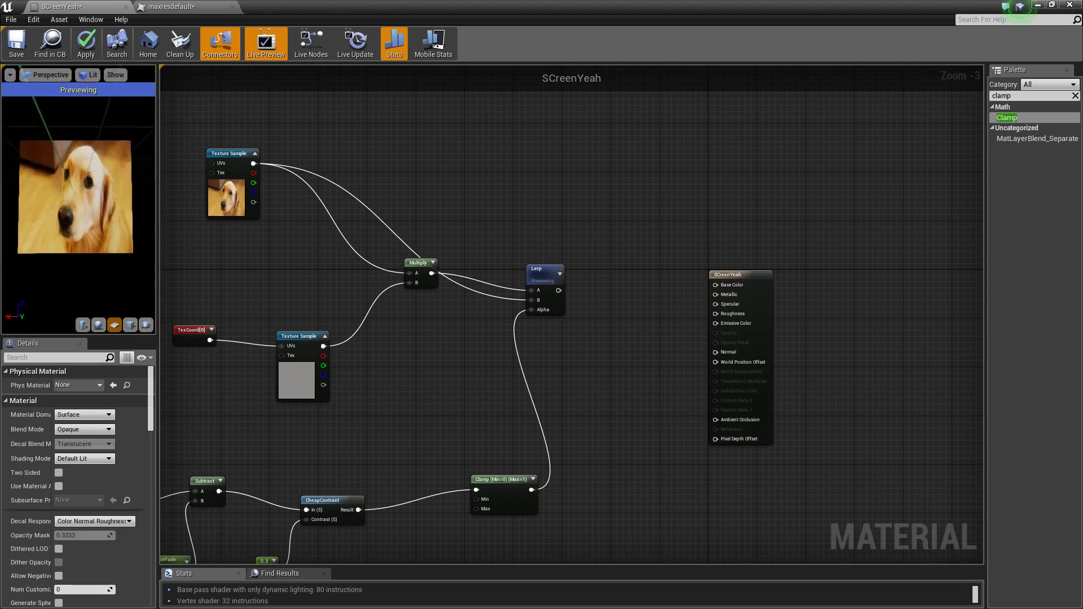
drag(87, 234, 87, 233)
scroll(86, 233, up, 2)
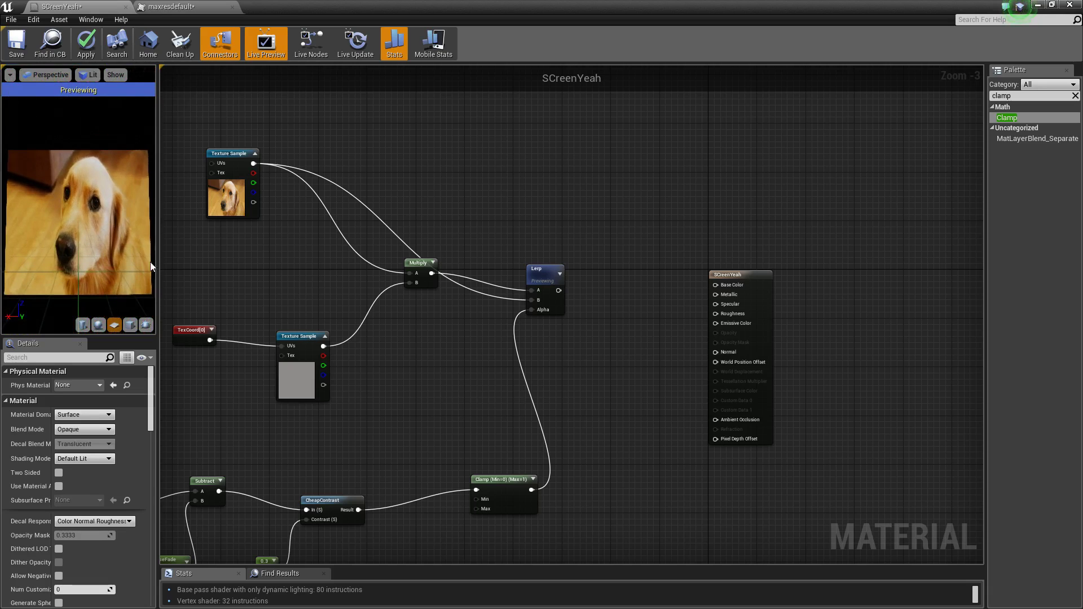
Set the VTiling of the TexCoord node feeding the RGB pixel texture to 72
right_drag(591, 298, 756, 116)
right_drag(308, 222, 394, 275)
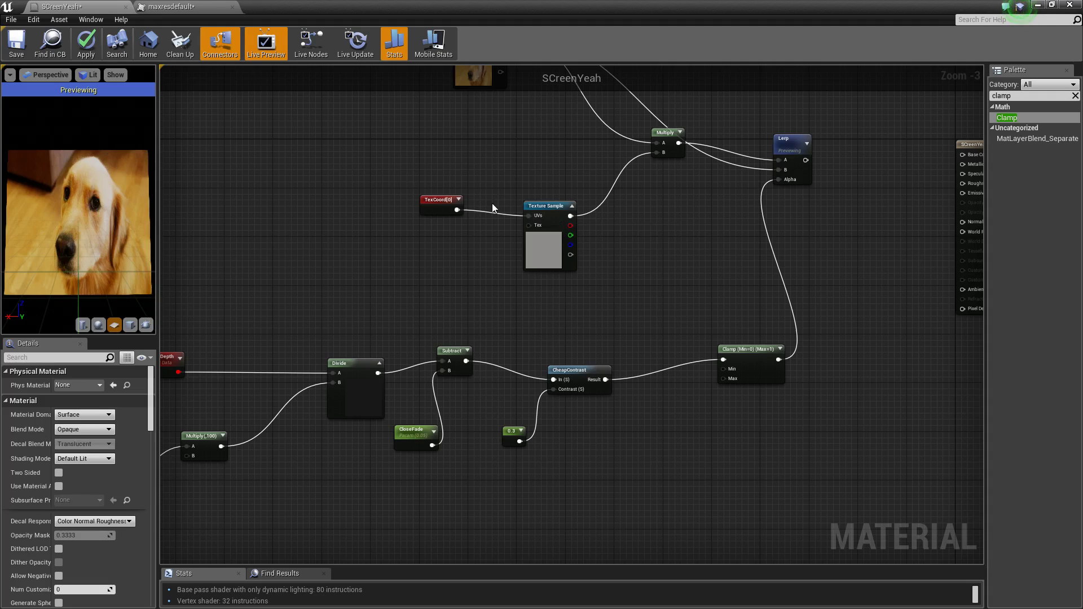
click(448, 204)
click(83, 399)
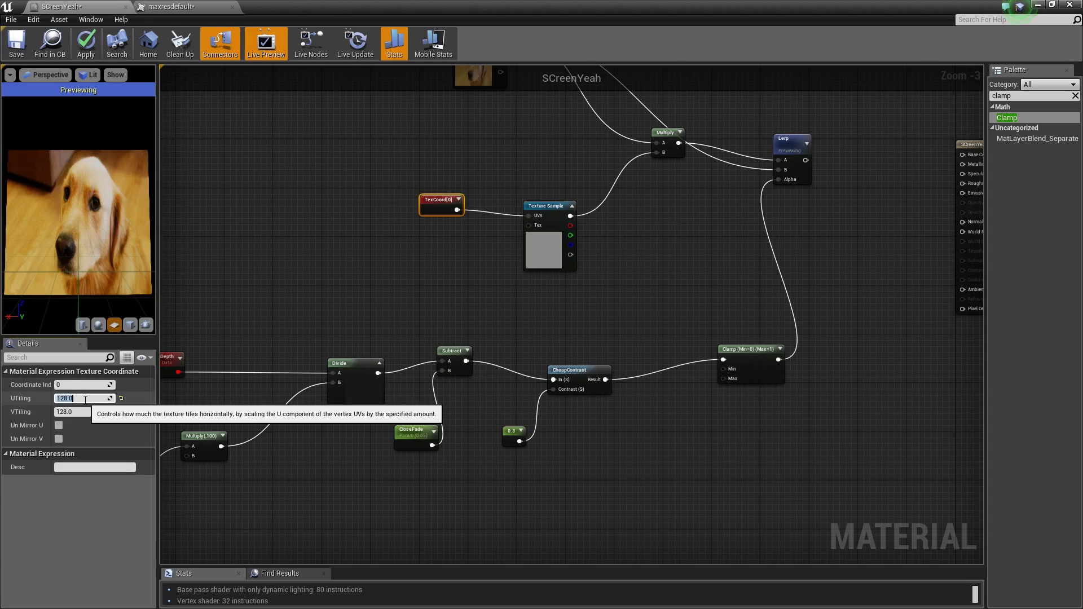
text(72)
key(Return)
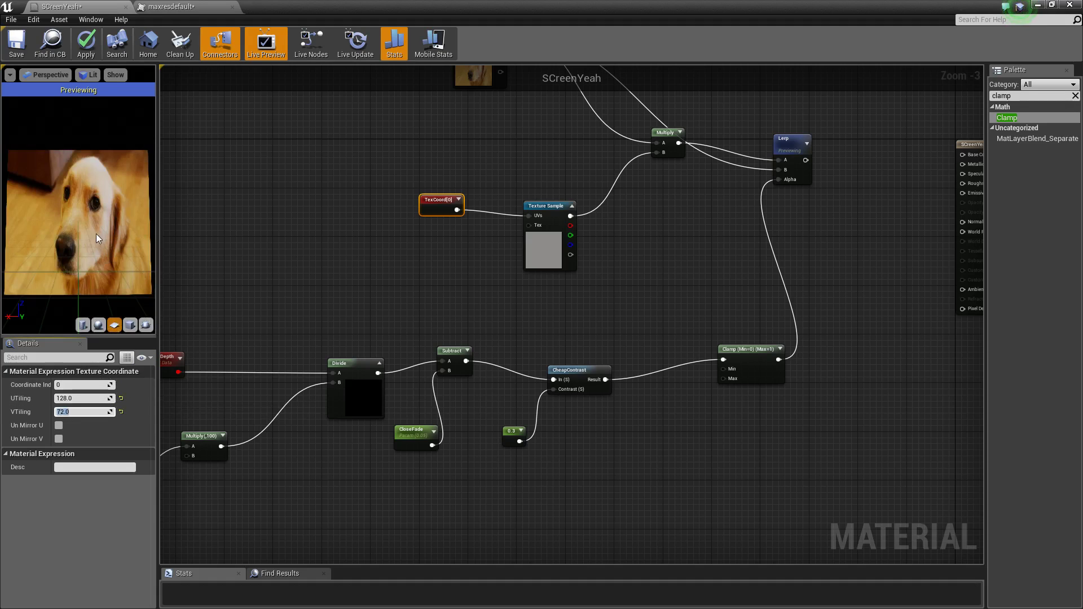
right_drag(78, 215, 78, 175)
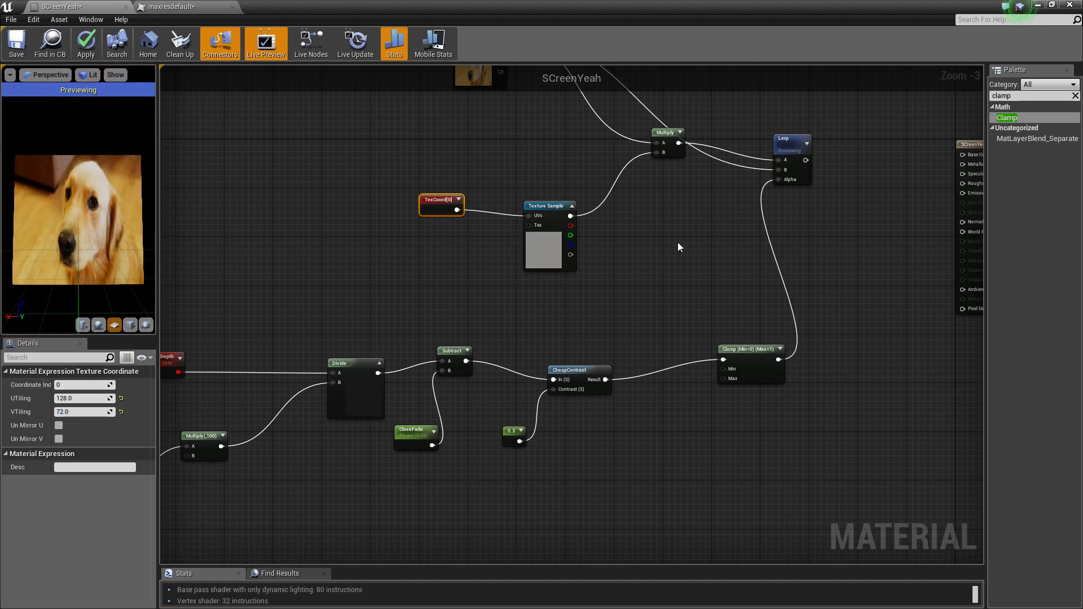
Connect the Lerp output to Base Color and, through a new Multiply node, to Emissive Color
right_drag(643, 213, 615, 244)
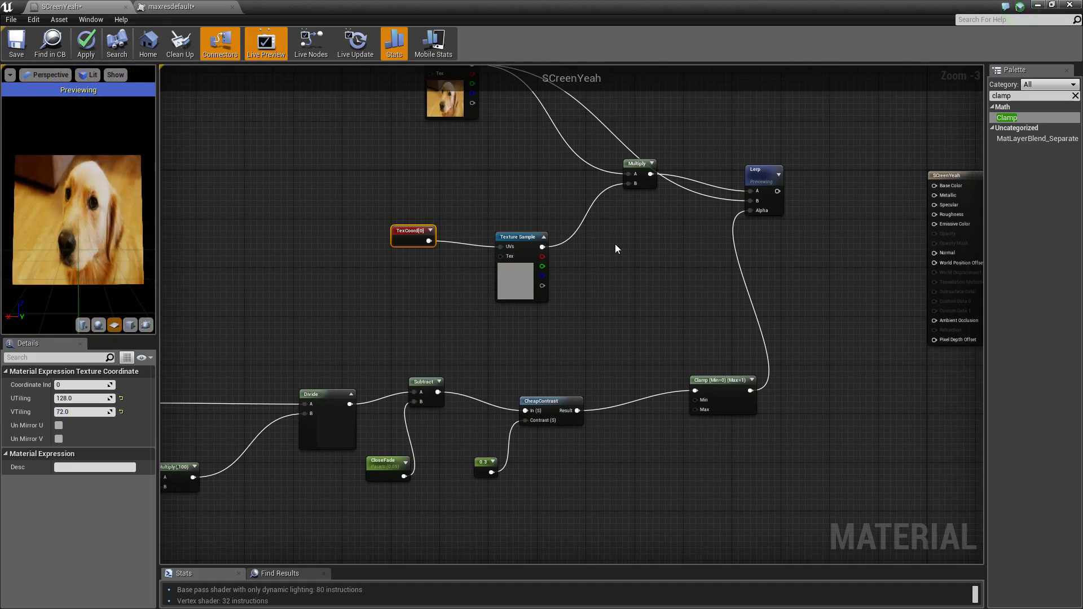
right_drag(848, 211, 628, 300)
drag(559, 279, 716, 273)
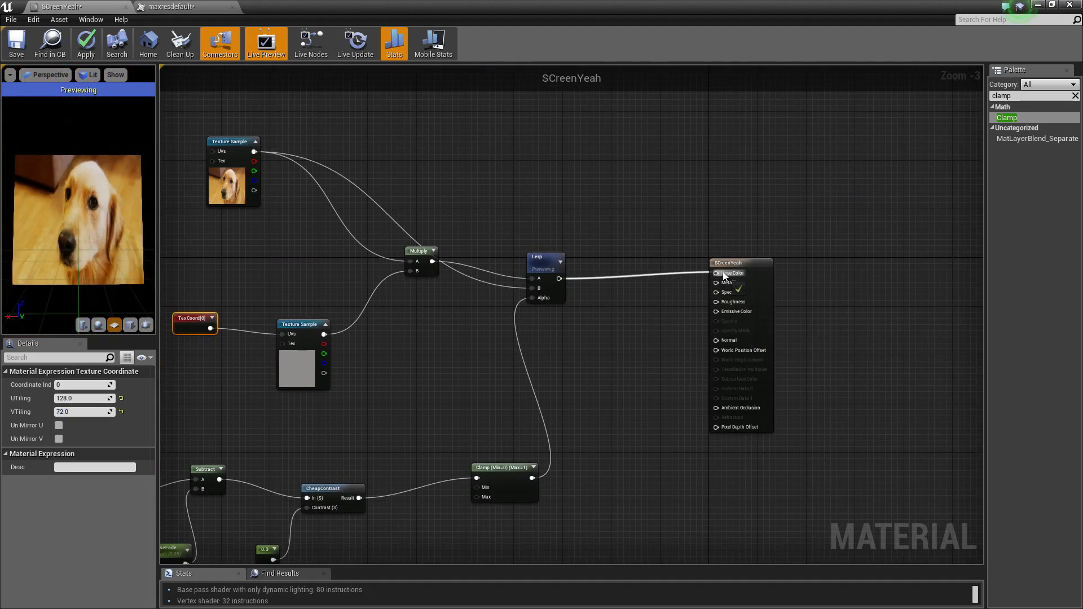
click(614, 316)
drag(559, 279, 737, 311)
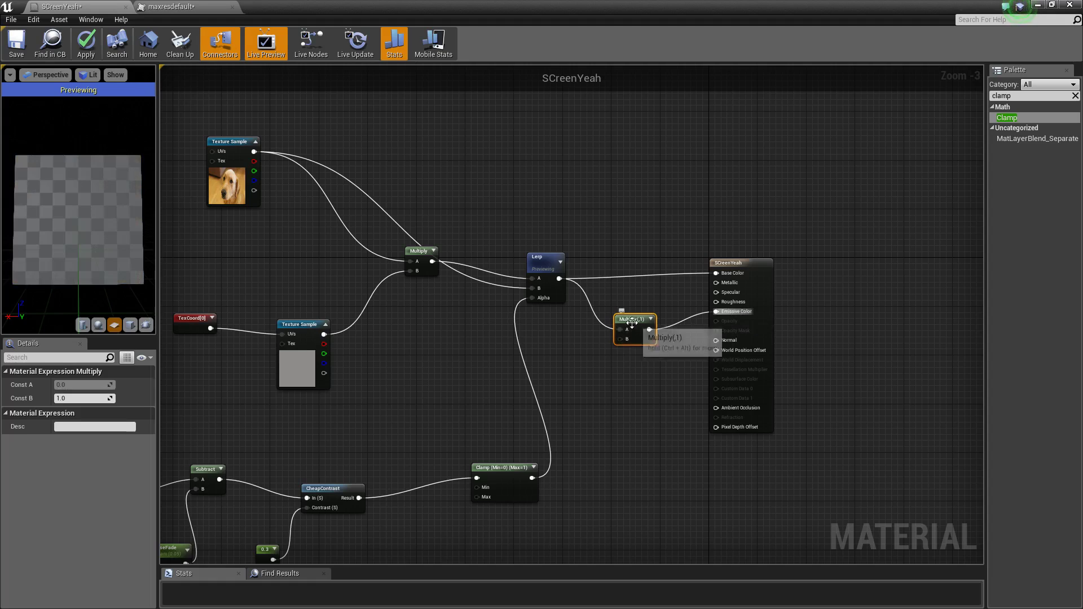
Add a scalar parameter node near the Multiply that feeds Emissive Color
click(543, 369)
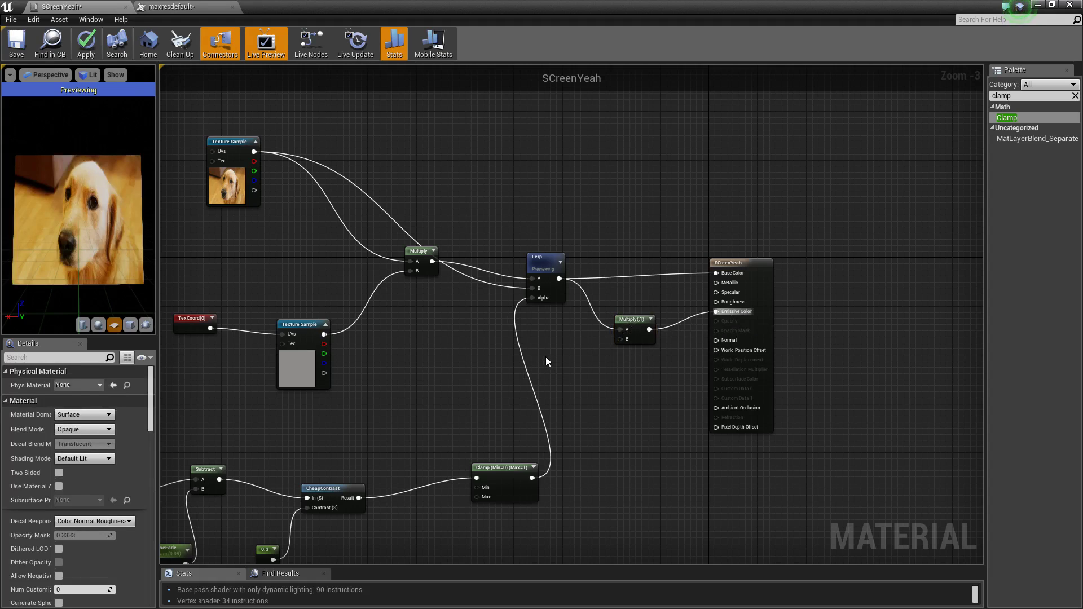
key(1)
click(544, 355)
right_click(548, 358)
click(555, 365)
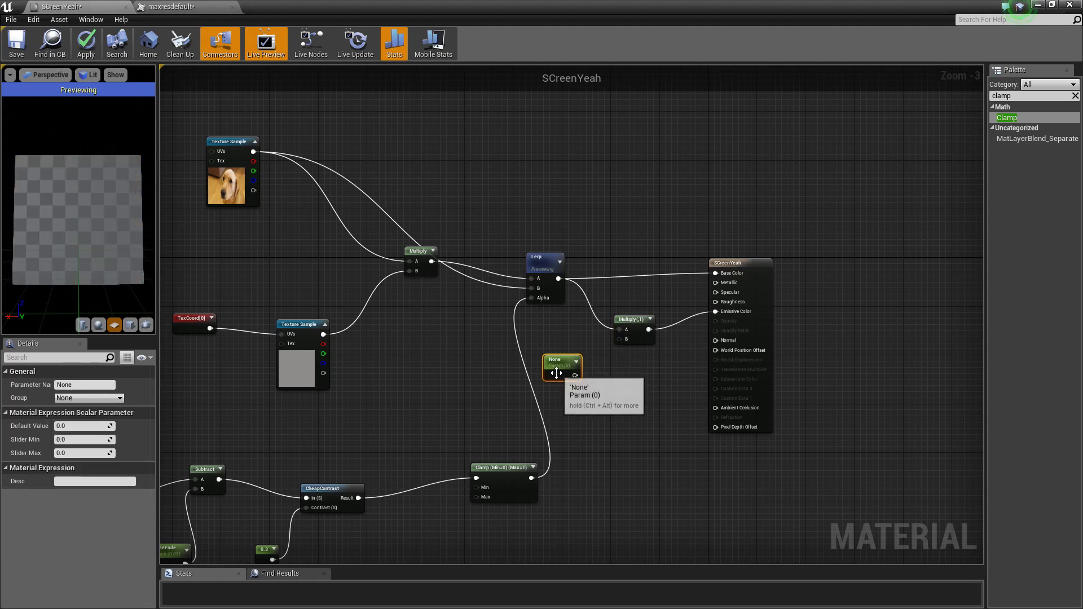
Name the new scalar parameter Emmisive and connect it to the B input of the emissive Multiply node
click(87, 386)
text(Emmis)
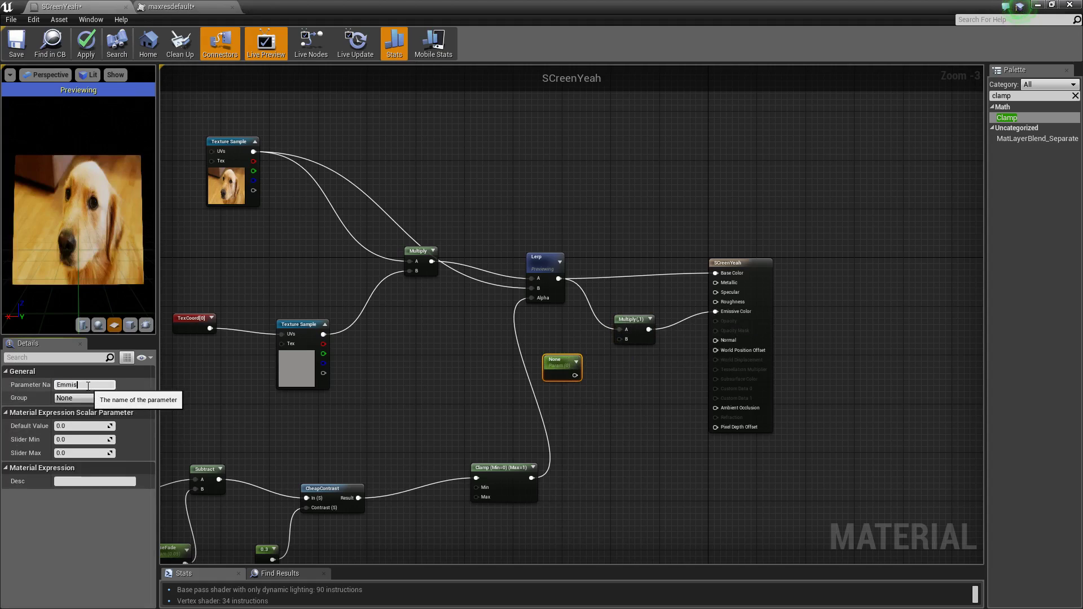
text(ive)
key(Return)
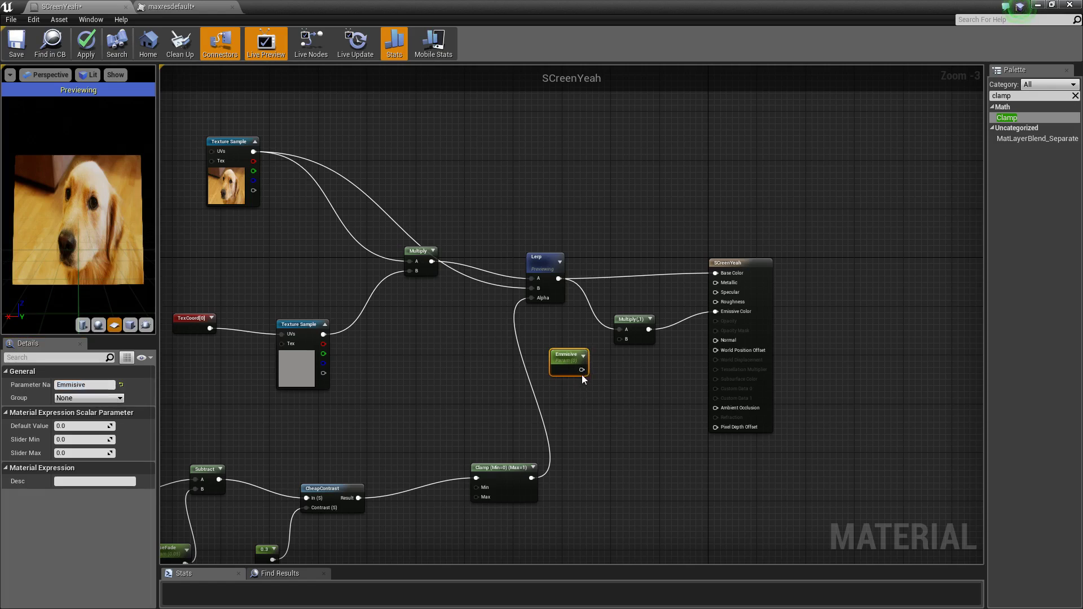
drag(582, 375, 621, 340)
Preview the emissive Multiply node and set the Emmisive parameter's default value to 1
right_click(637, 325)
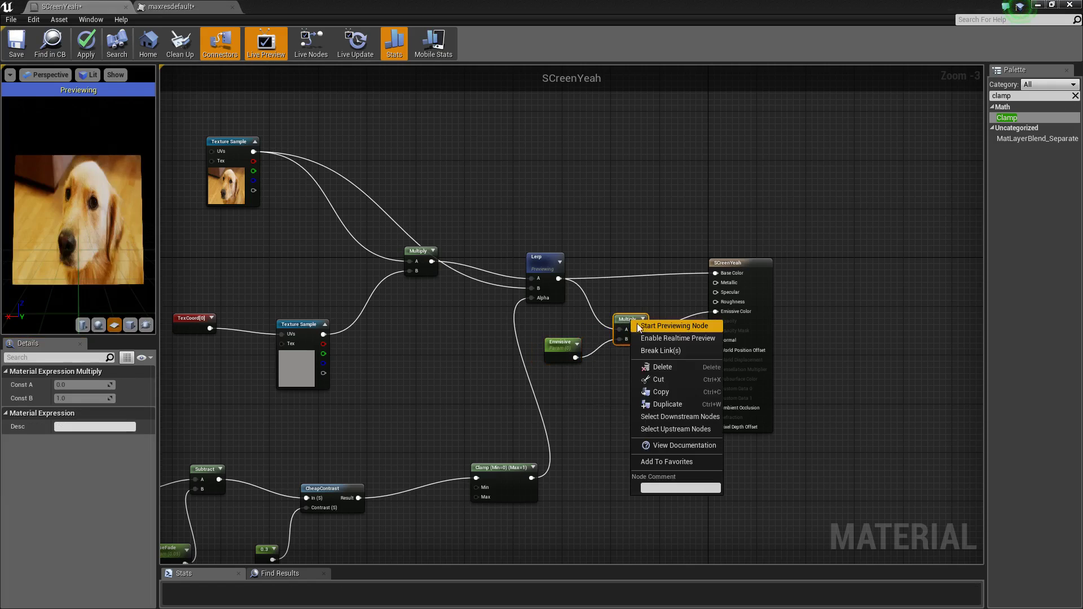
click(654, 326)
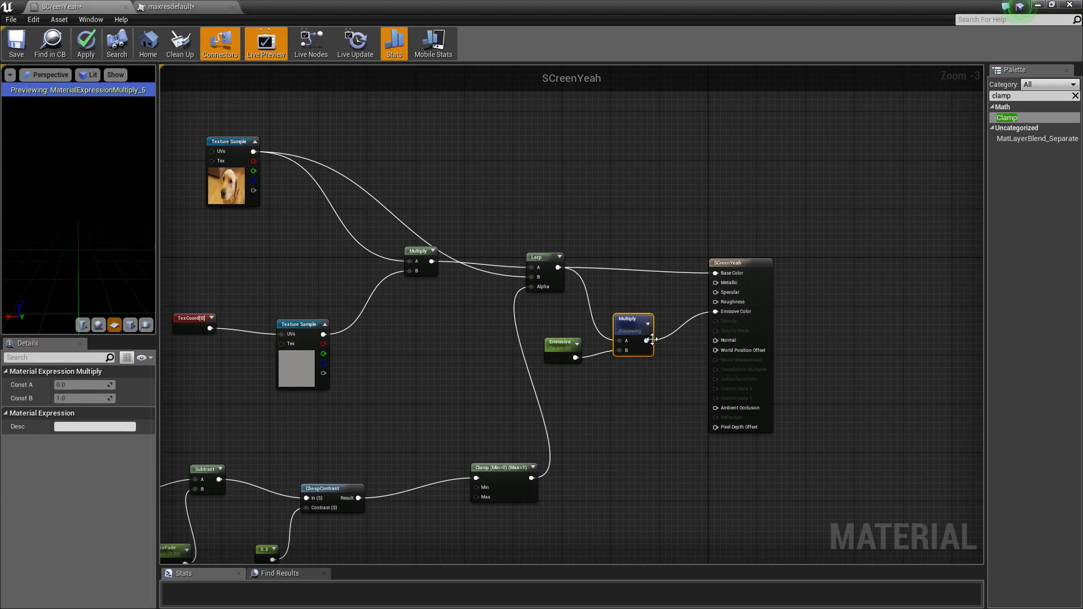
click(561, 344)
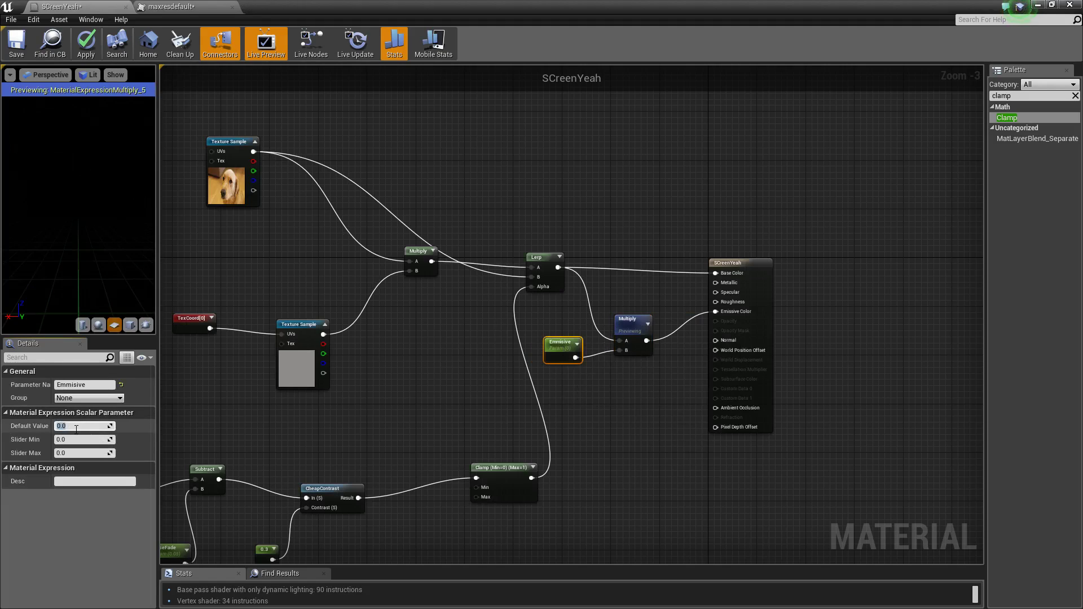
drag(76, 429, 57, 428)
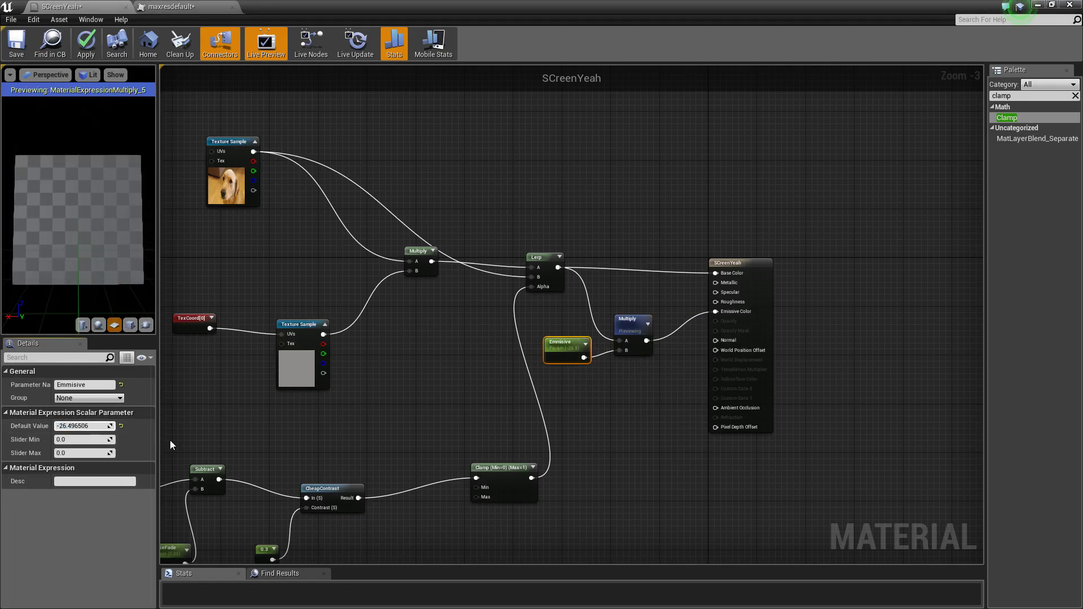
text(1)
key(Return)
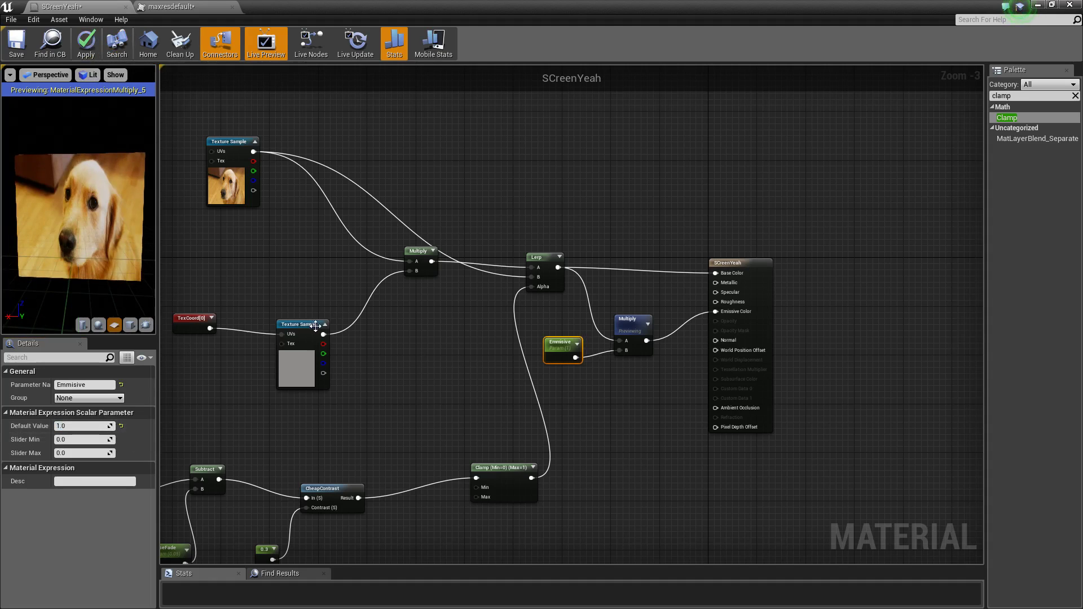
Examine the dog image up close and at an angle to check how the RGB pixels fade with depth
right_drag(317, 327, 532, 252)
scroll(552, 264, down, 2)
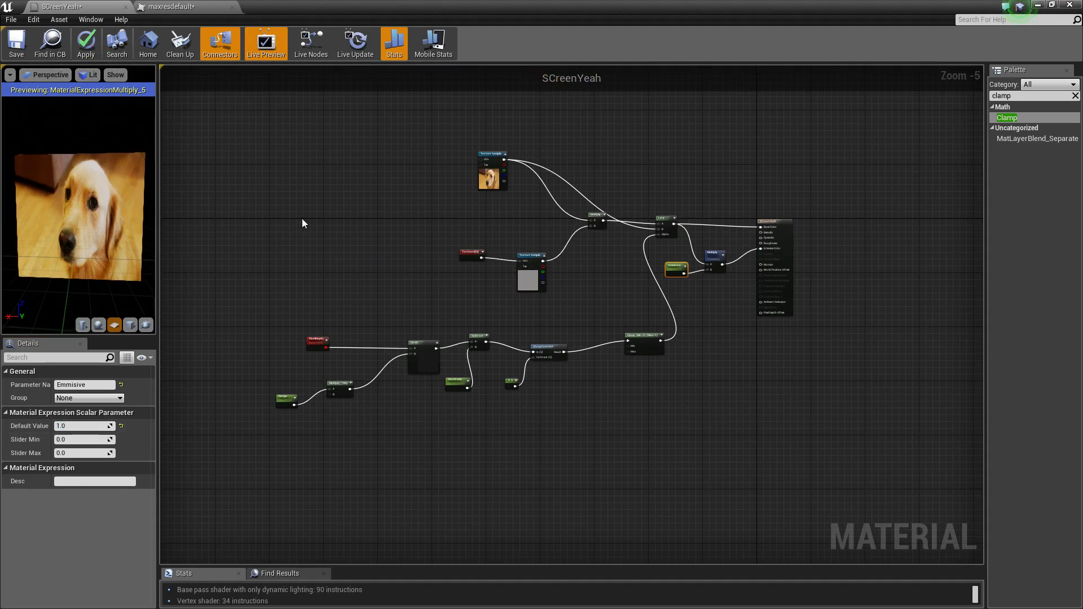
scroll(85, 195, up, 6)
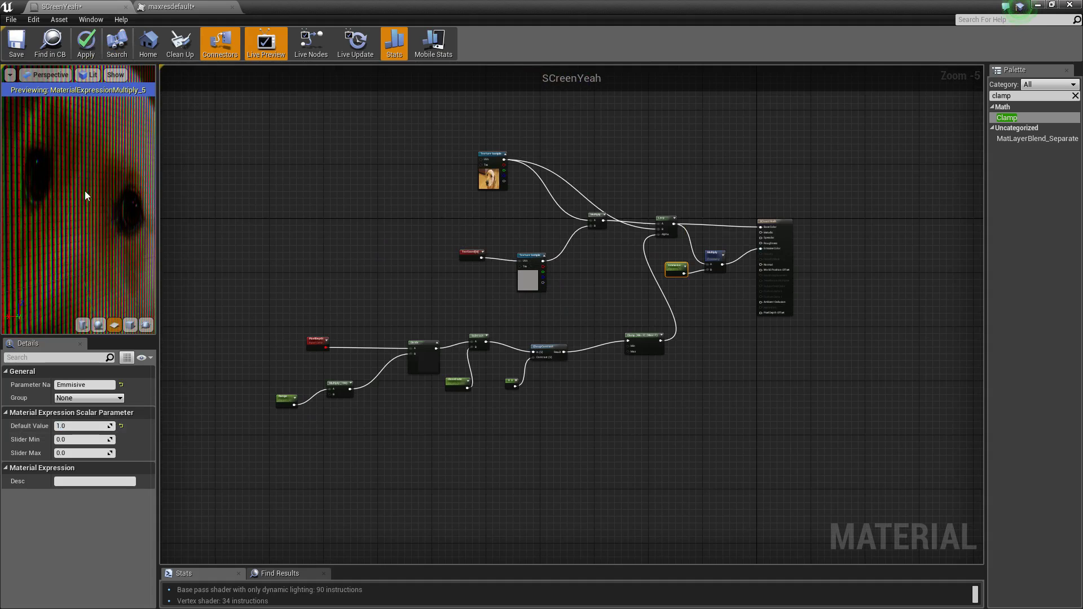
drag(85, 195, 127, 197)
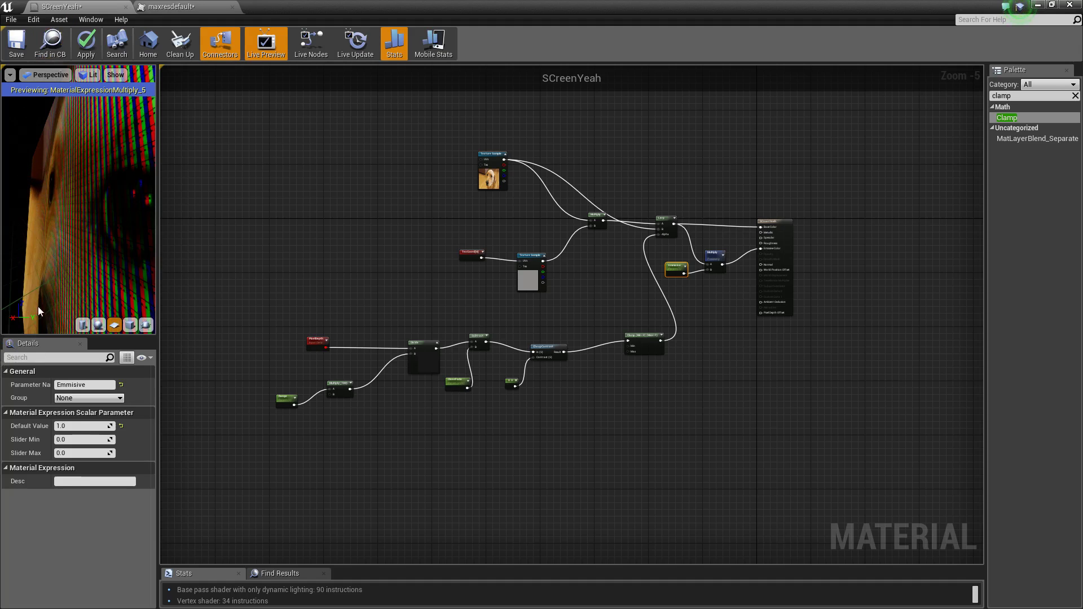
drag(44, 290, 25, 125)
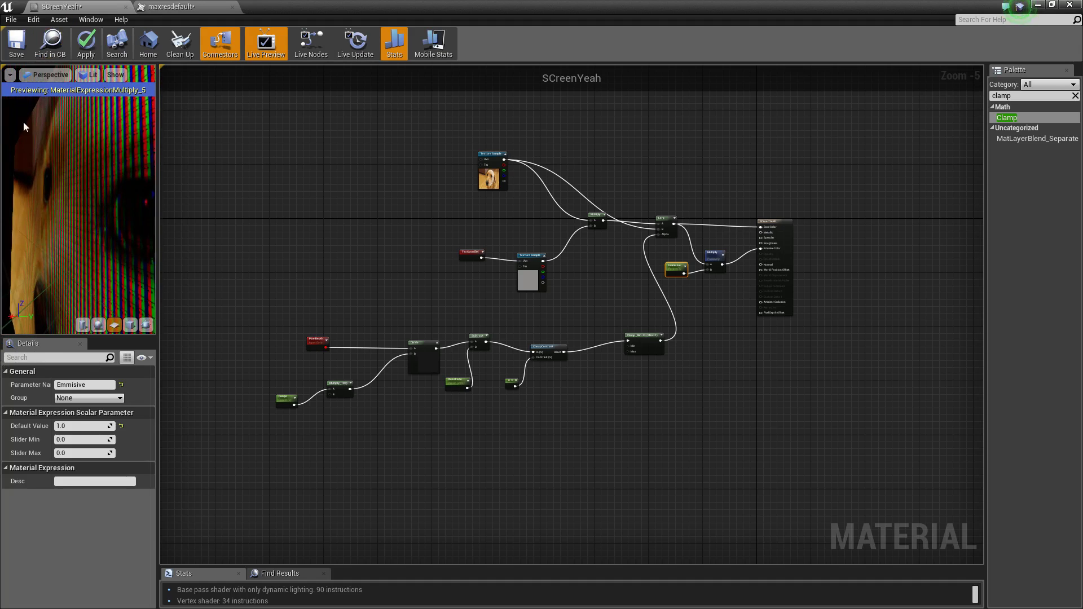
Apply the SCreenYeah material changes after checking its preview, and return to the level
drag(53, 199, 80, 197)
right_drag(80, 198, 80, 83)
key(ctrl+s)
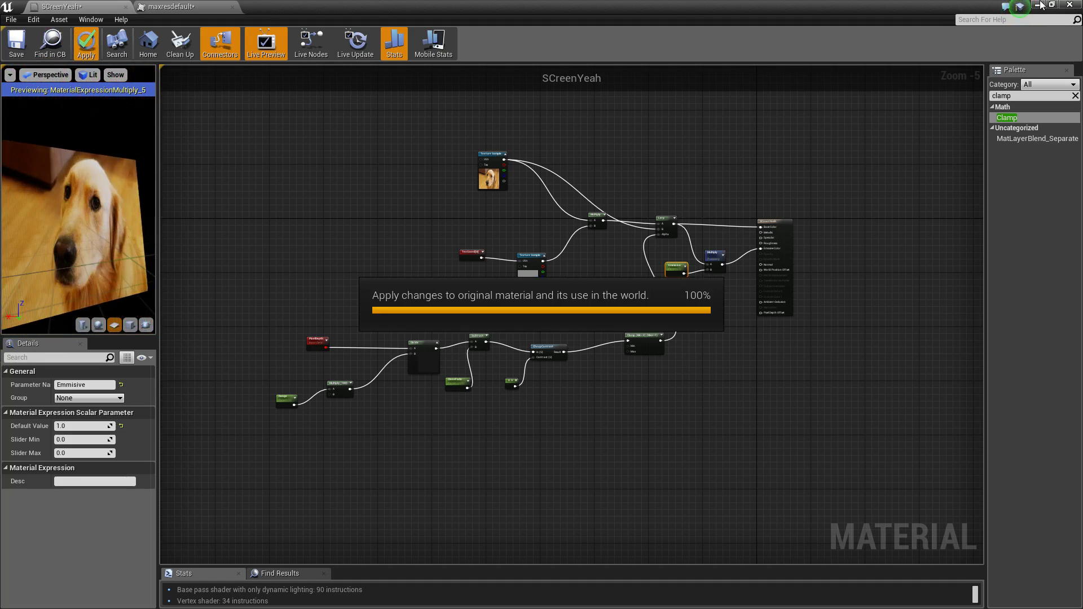
click(1040, 5)
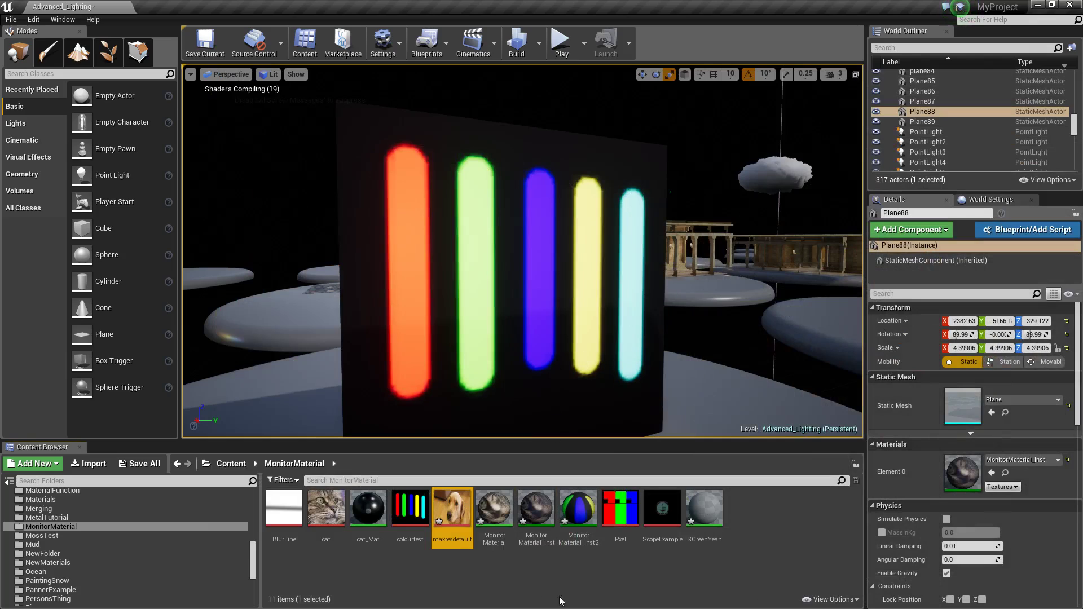
Create a material instance from SCreenYeah and assign it to the wide plane beside the cat image
right_click(705, 519)
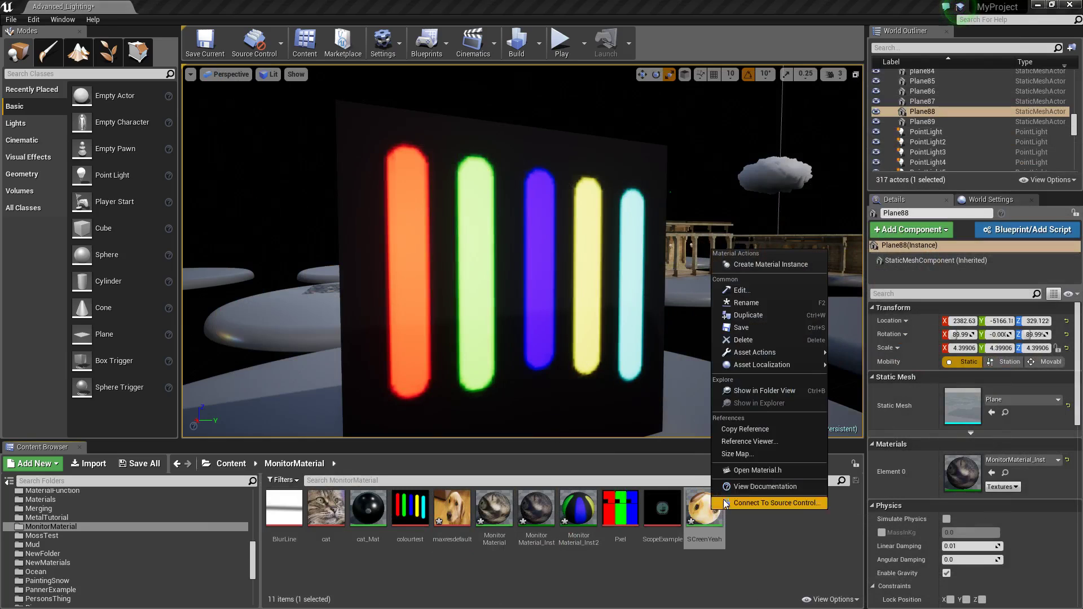
click(783, 269)
drag(746, 516, 638, 299)
Move the dog image plane slightly upward and farther away from the cat plane
scroll(645, 382, up, 3)
key(e)
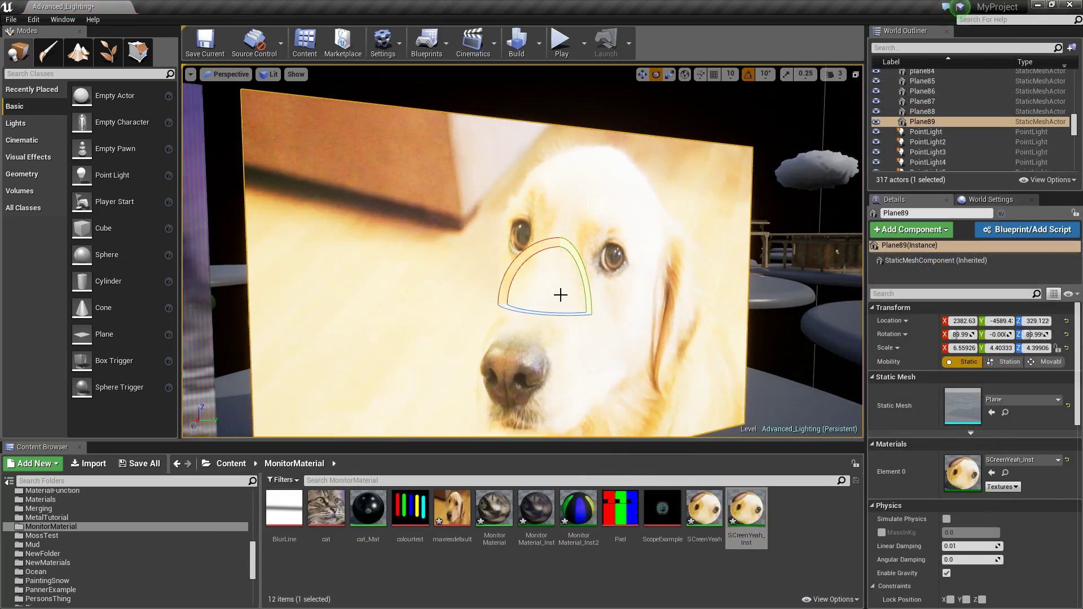
scroll(564, 287, down, 4)
key(w)
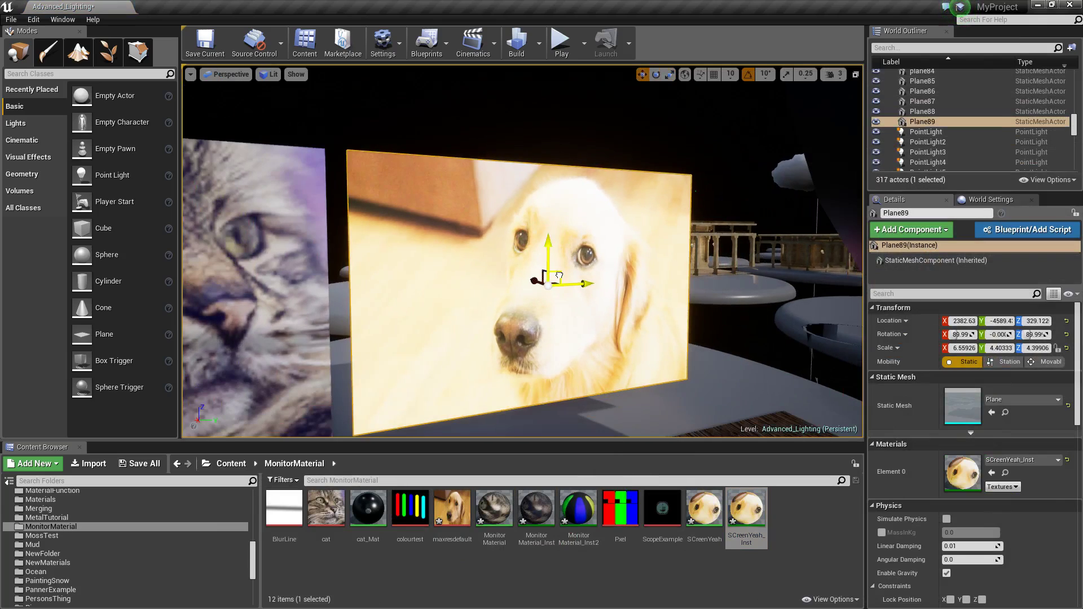
drag(560, 271, 600, 262)
Open SCreenYeah_Inst, enable its Emmisive override and lower the value to about 0.29
click(759, 507)
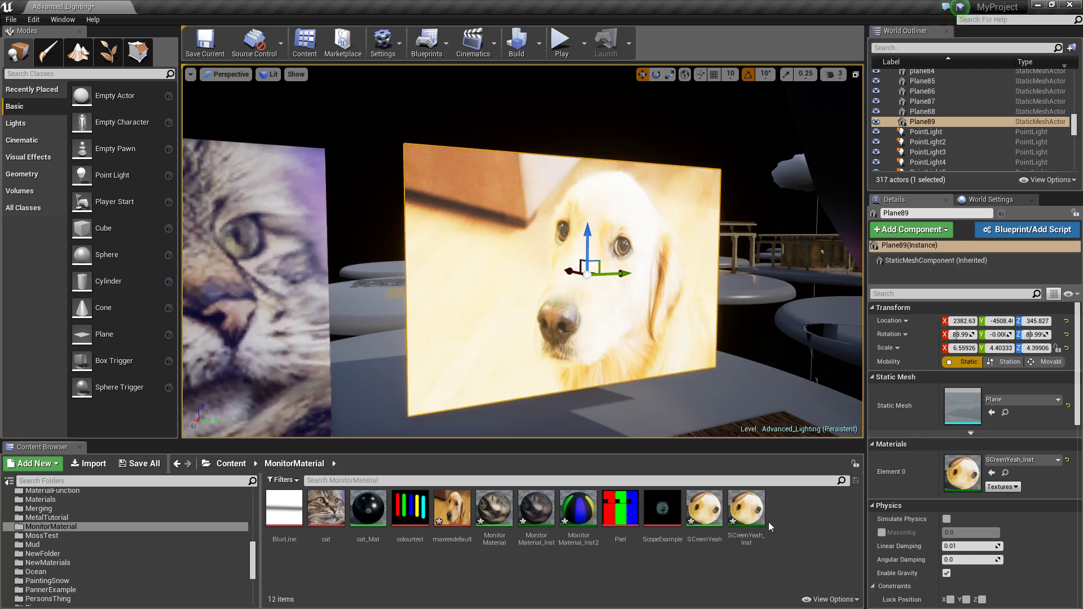
double_click(757, 506)
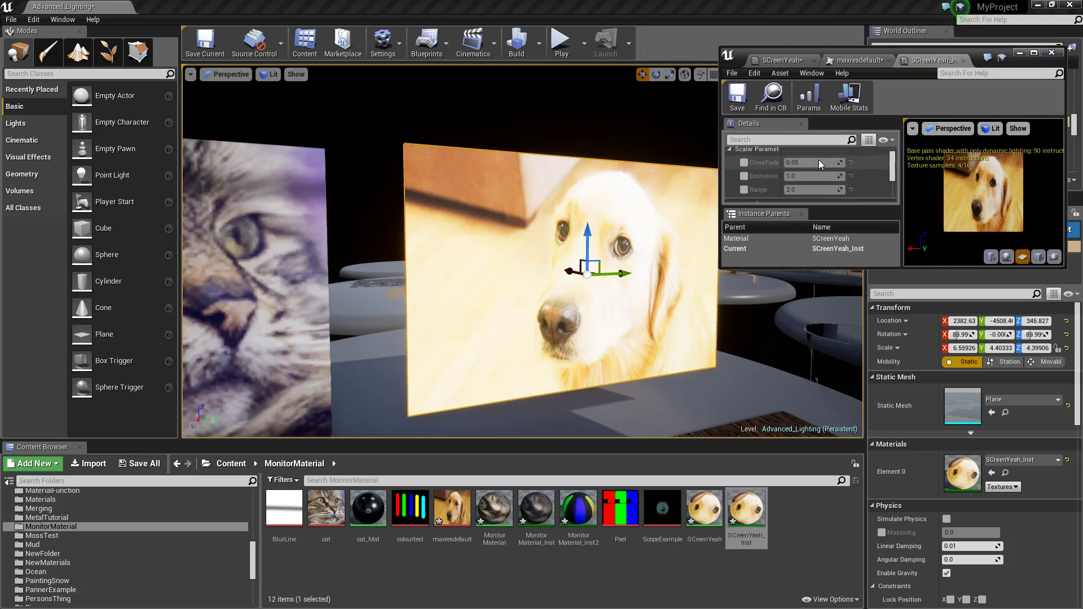
scroll(789, 180, up, 1)
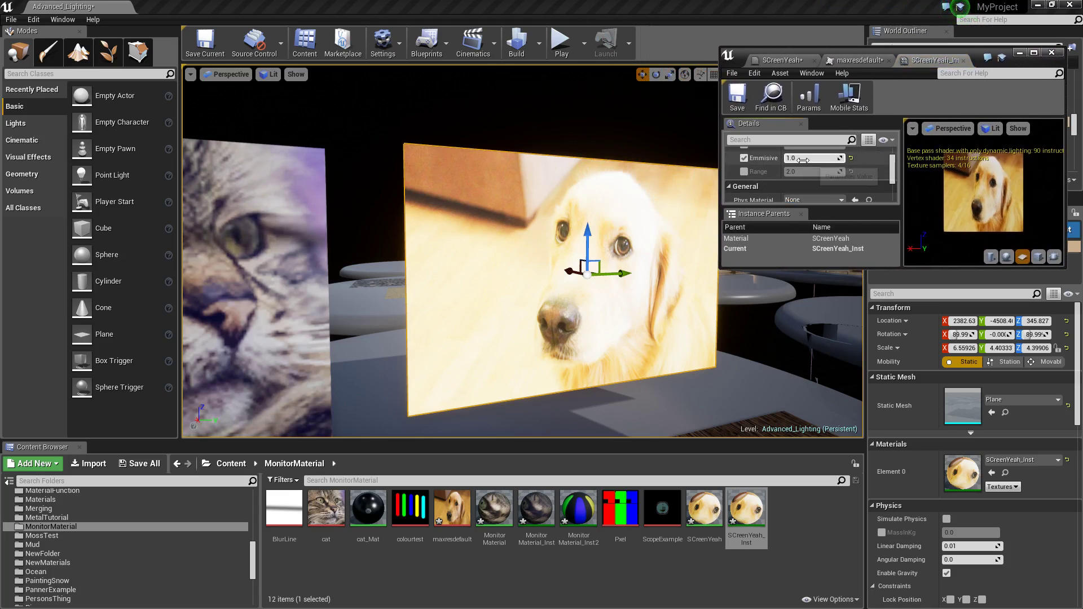
drag(831, 158, 801, 158)
Enable the Range override in the material instance and raise it to about 9.11 while checking the dog plane
key(w)
mouse_move(637, 243)
right_down()
mouse_move(616, 234)
mouse_move(633, 227)
right_up()
scroll(522, 251, down, 10)
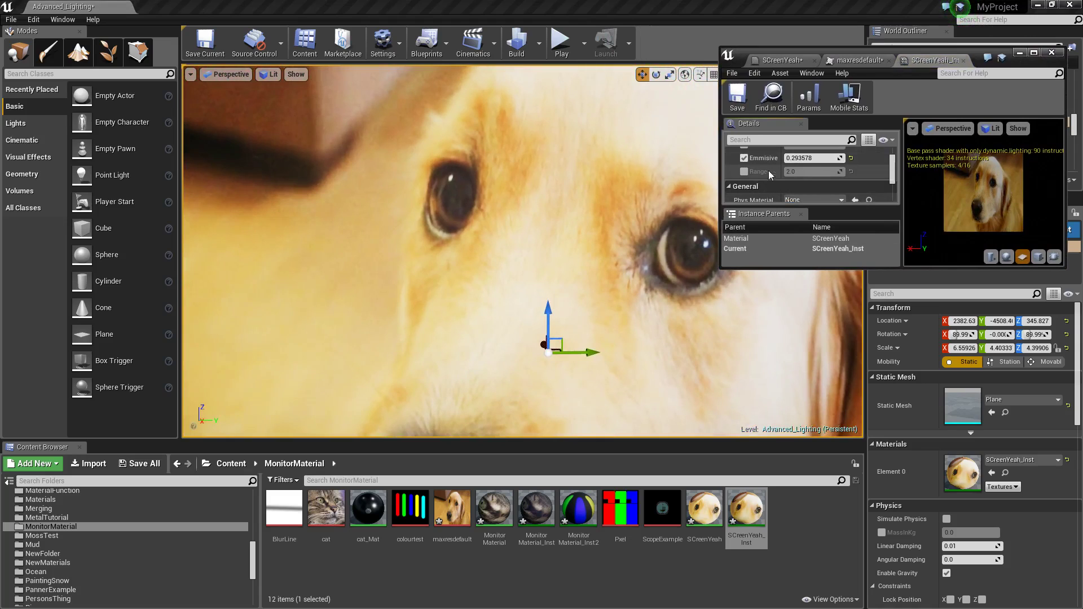
click(745, 171)
drag(808, 171, 838, 172)
key(s)
right_drag(565, 248, 570, 253)
key(w)
key(w)
right_drag(631, 211, 631, 211)
key(s)
drag(812, 171, 834, 171)
Examine the RGB pixels on the dog plane up close and review the instance's scalar parameters
key(w)
mouse_move(632, 225)
right_down()
mouse_move(618, 225)
mouse_move(635, 228)
right_up()
key(s)
key(w)
scroll(810, 162, up, 1)
scroll(810, 163, up, 1)
scroll(760, 183, down, 1)
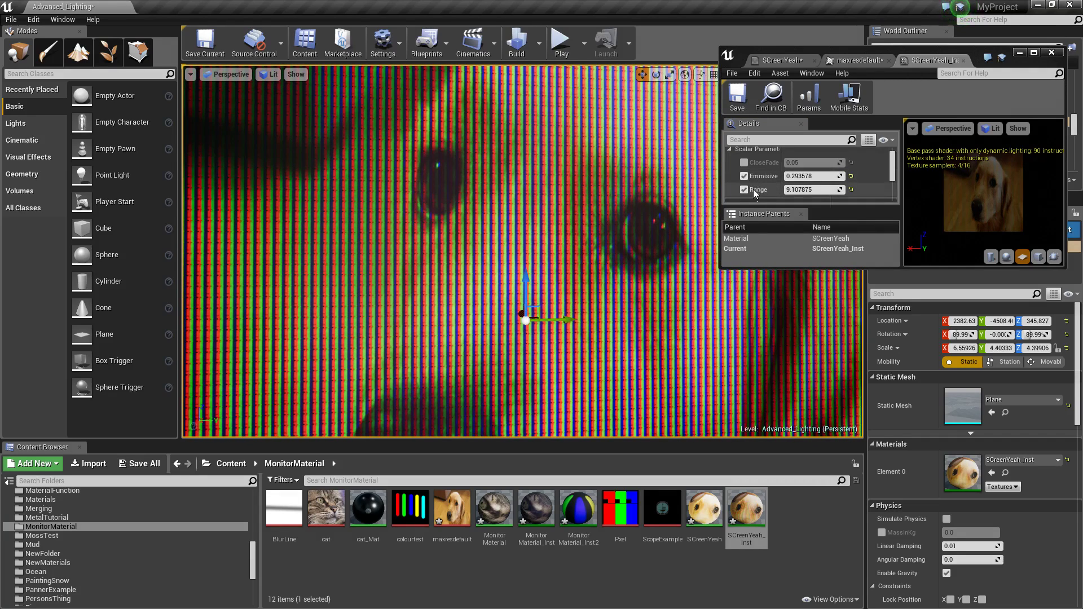
scroll(749, 188, down, 1)
scroll(752, 178, up, 1)
scroll(764, 185, up, 1)
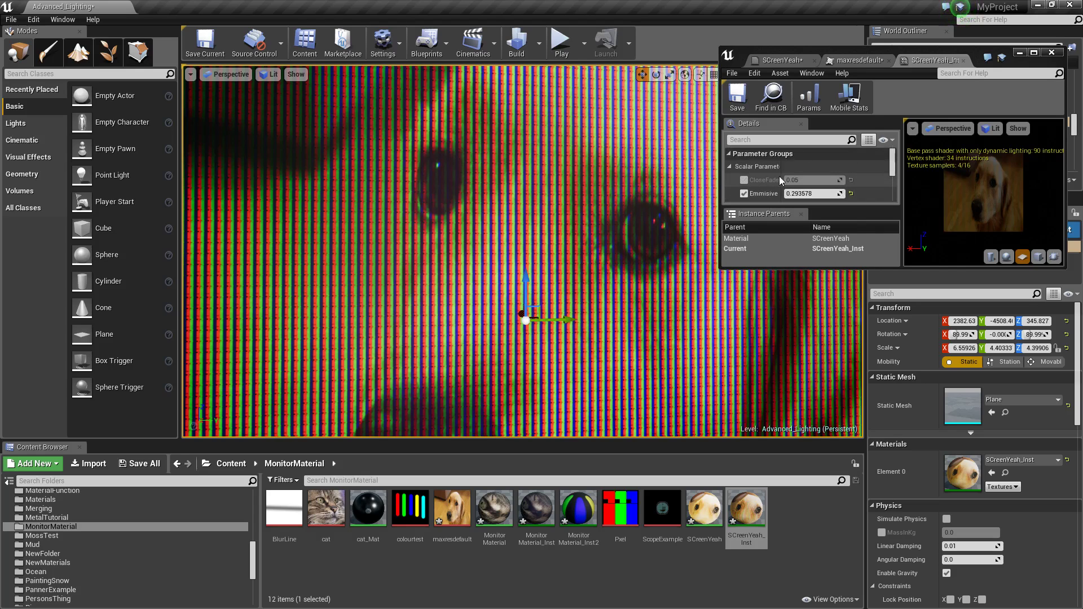
In the SCreenYeah graph, convert the 0.3 constant feeding CheapContrast into a parameter named Contrast
click(855, 59)
double_click(946, 52)
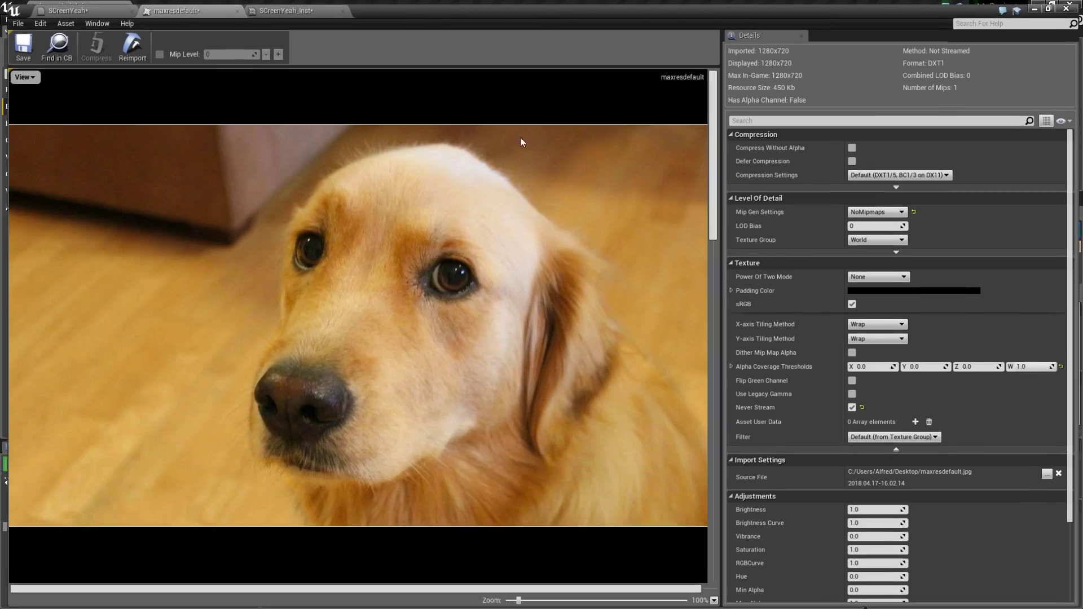
click(62, 6)
scroll(562, 361, up, 4)
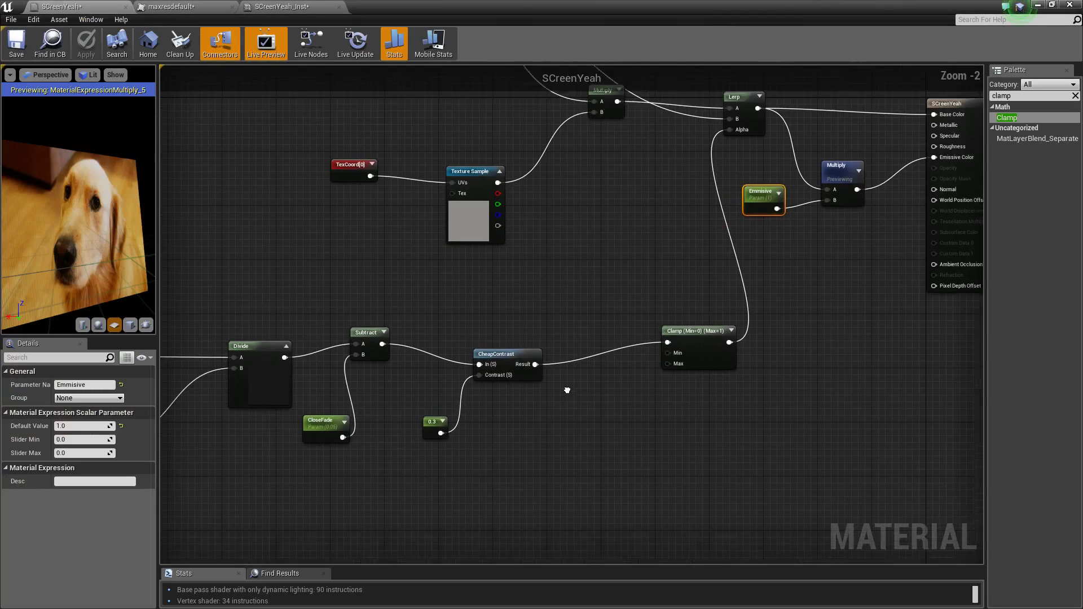
right_click(511, 381)
click(485, 397)
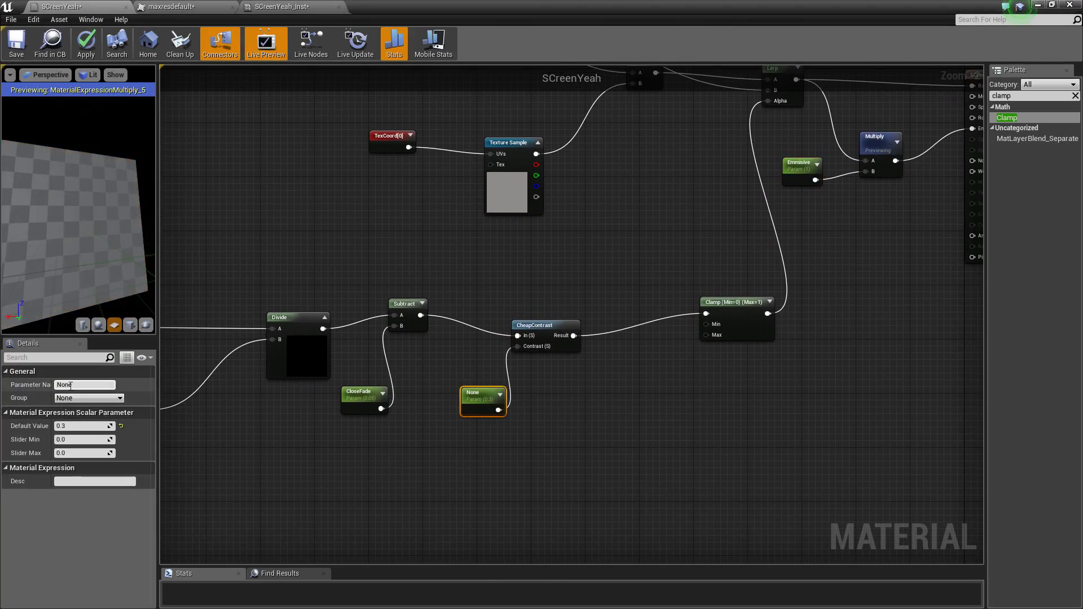
click(70, 385)
text(Contrast)
key(Return)
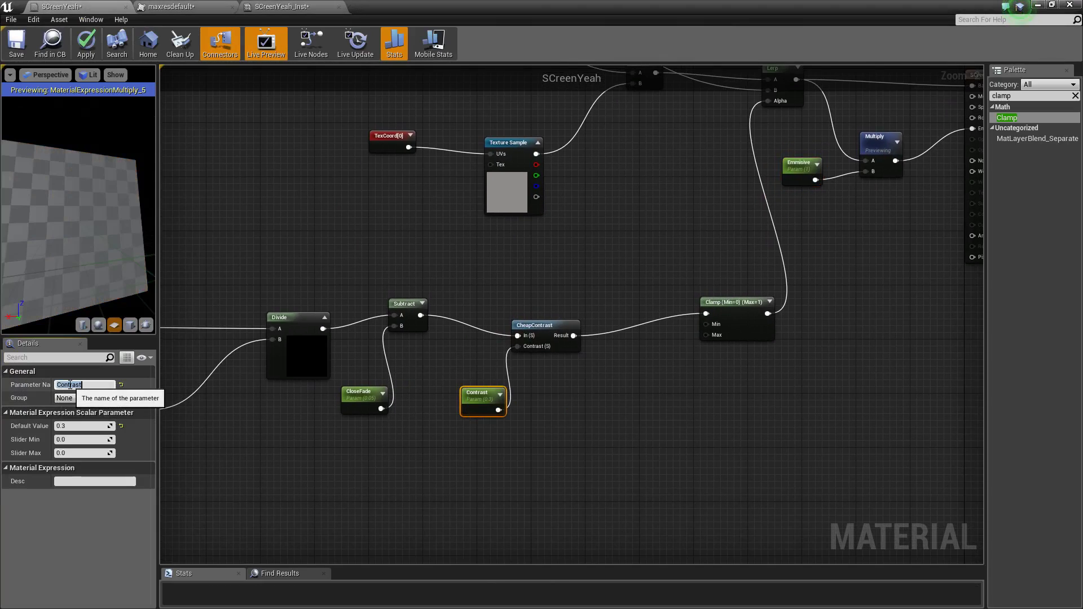
Add a Blend_Overlay node to the graph beside the dog Texture Sample
right_drag(439, 237, 519, 339)
drag(519, 332, 394, 338)
right_drag(622, 228, 749, 179)
key(BackSpace)
key(BackSpace)
key(BackSpace)
key(BackSpace)
key(BackSpace)
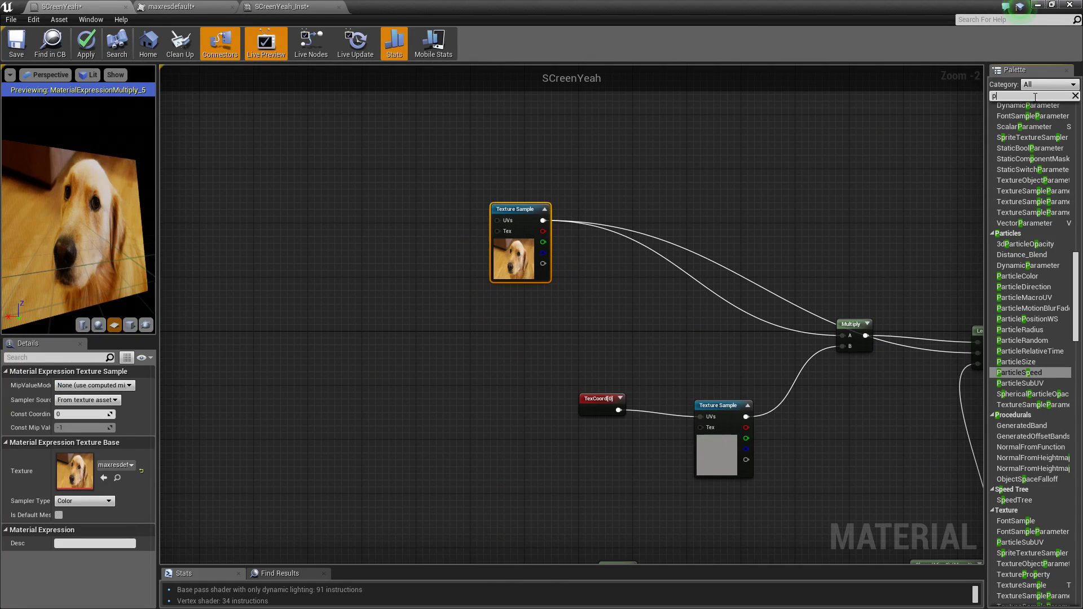
text(over)
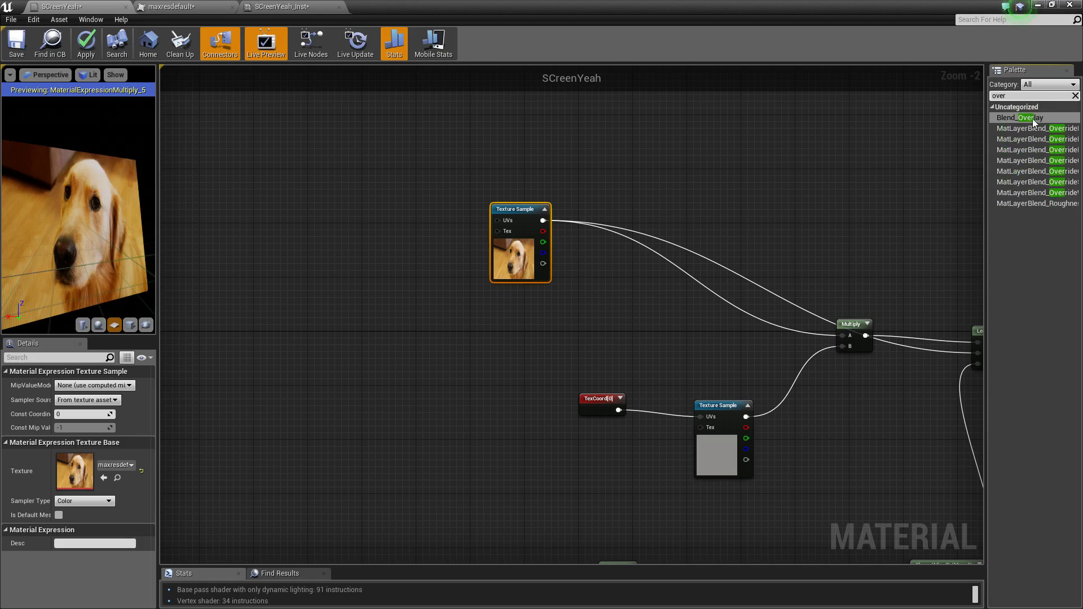
drag(1034, 120, 679, 217)
Connect the dog Texture Sample to Blend_Overlay's Blend input and a new three-component constant to its Base input
drag(543, 220, 680, 235)
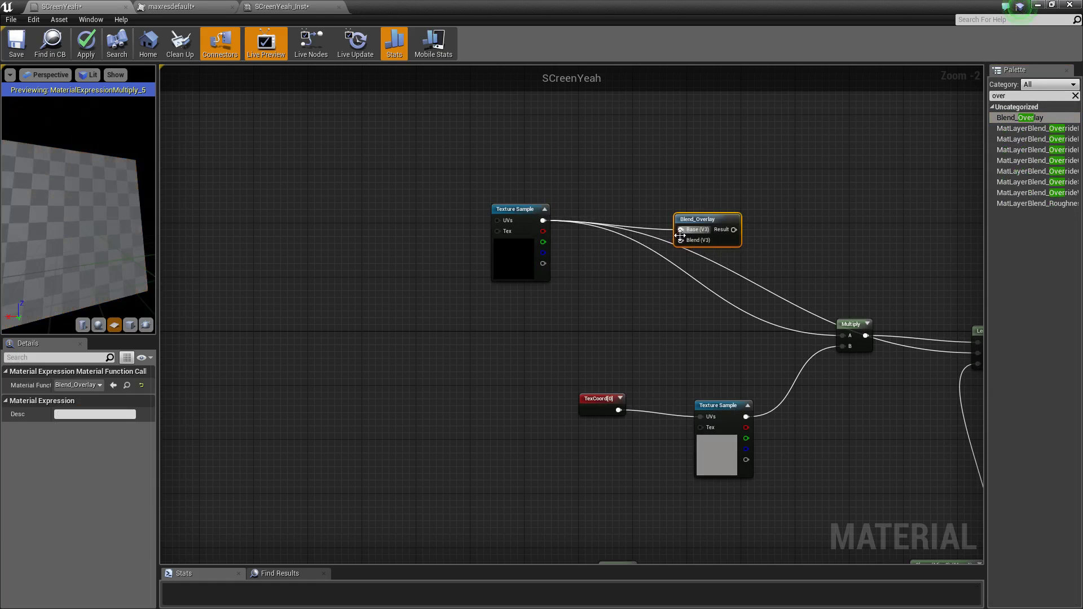
drag(548, 216, 683, 240)
click(575, 145)
drag(626, 161, 695, 232)
Set the constant's red, green and blue values to 0.5 and convert it to a parameter
click(85, 385)
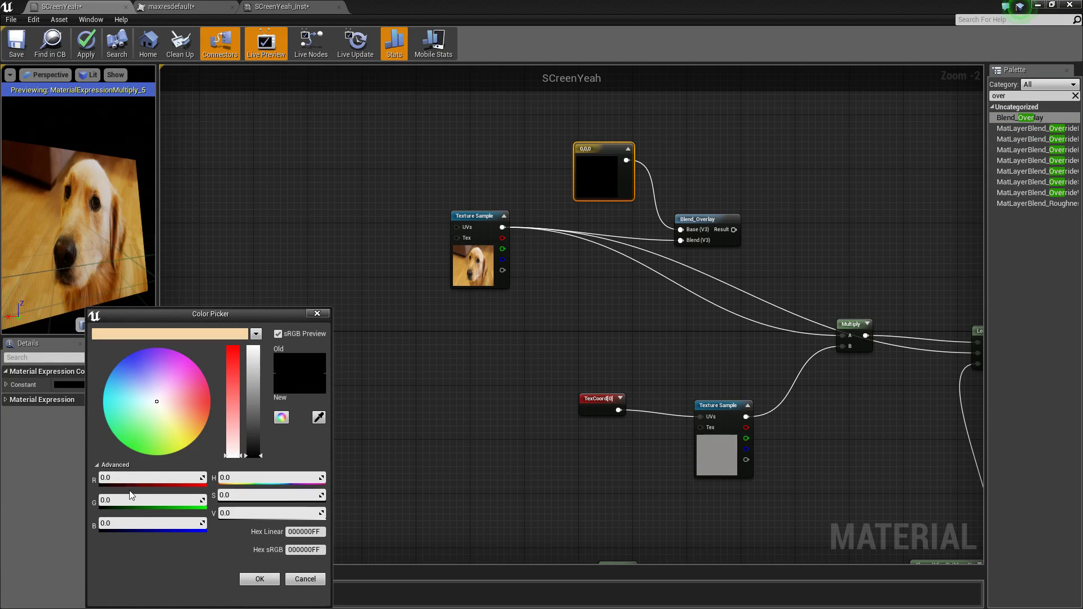
text(0.5)
key(Tab)
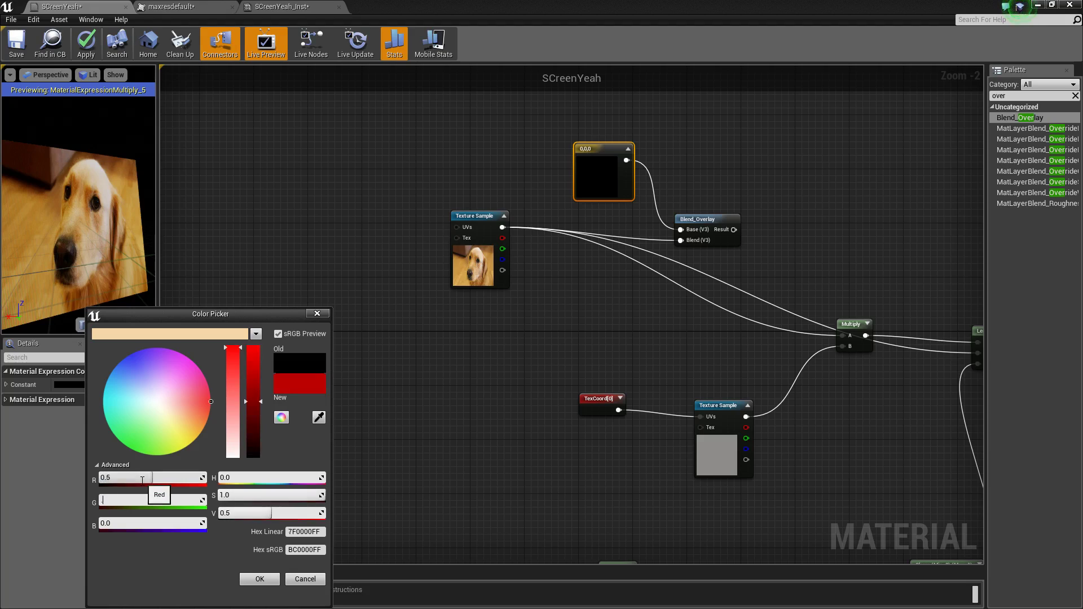
text(0.5)
key(Tab)
text(0.5)
key(Return)
right_click(606, 179)
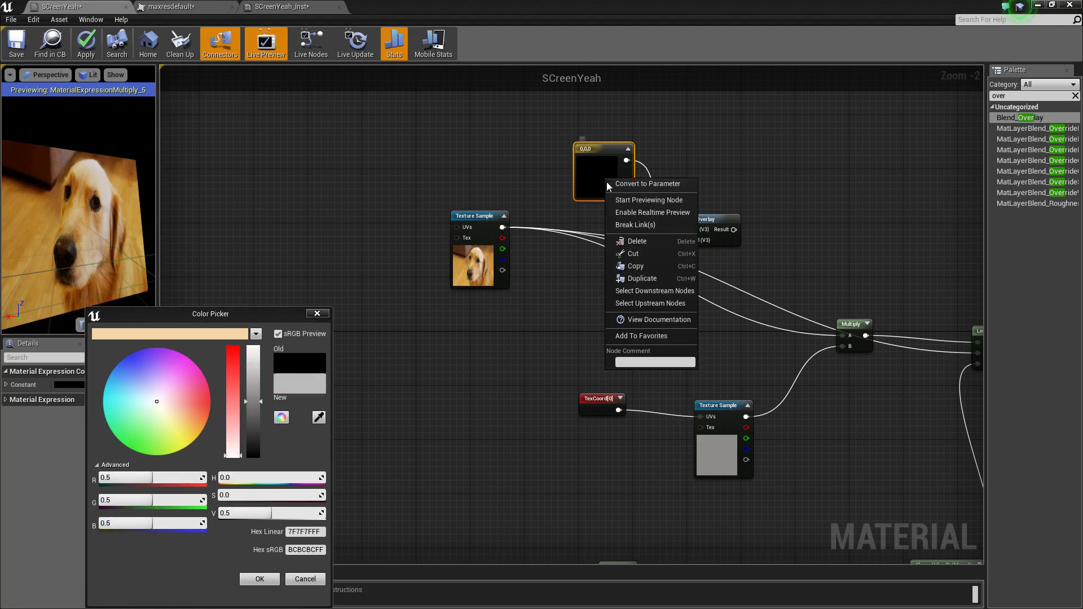
click(259, 580)
click(260, 579)
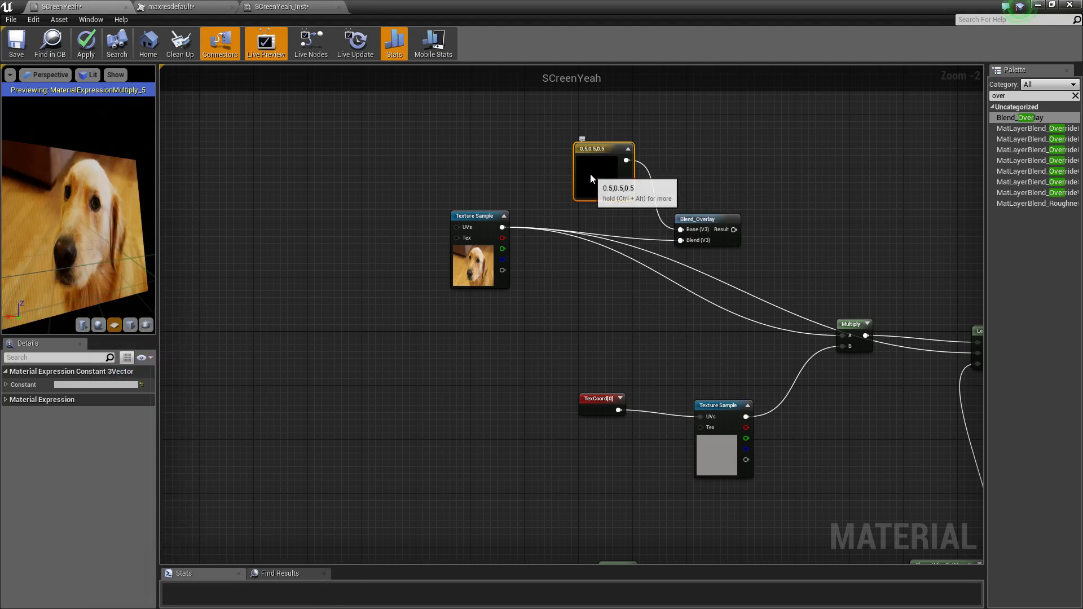
right_click(589, 173)
click(625, 180)
Connect the Blend_Overlay result to the Multiply node's A input and the Lerp node's B input
drag(734, 229, 848, 337)
right_drag(878, 233, 677, 246)
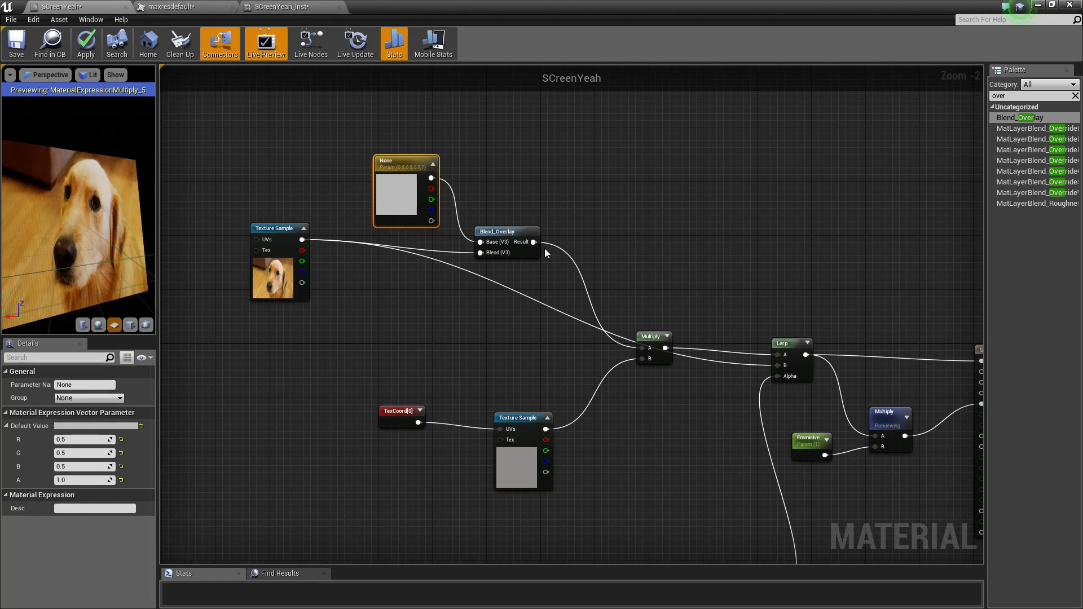
drag(534, 242, 689, 343)
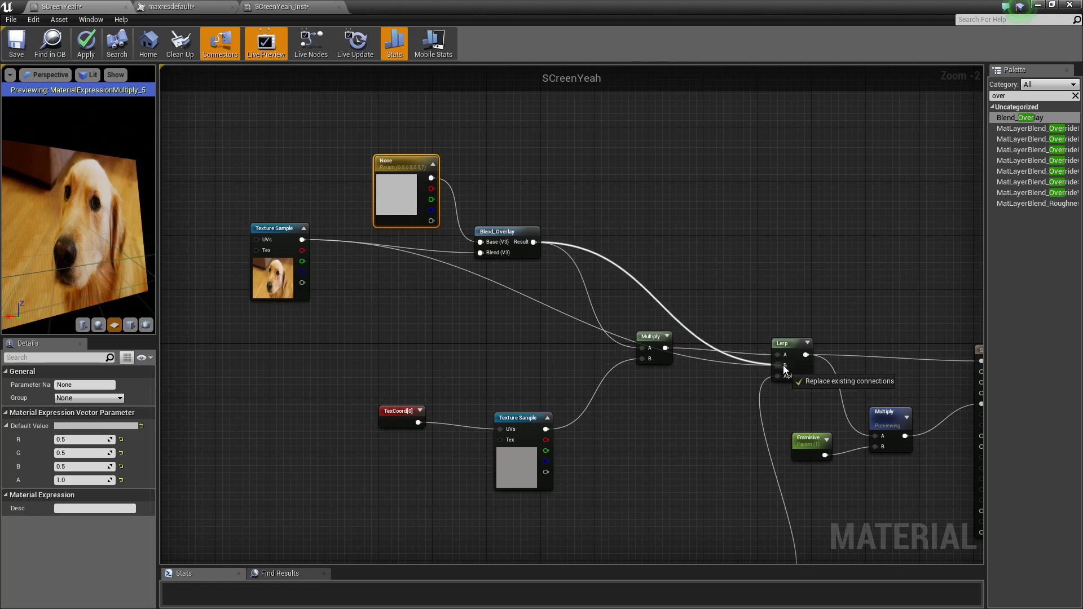
drag(784, 364, 785, 365)
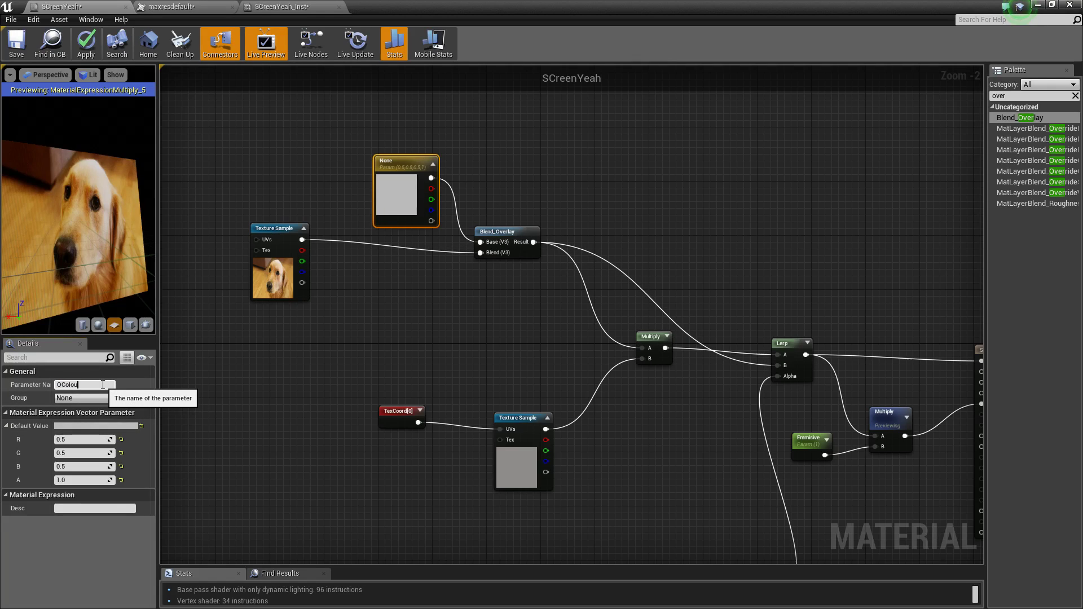
Name the colour parameter OColour, apply the material changes and return to the level
text(r)
key(Return)
click(85, 43)
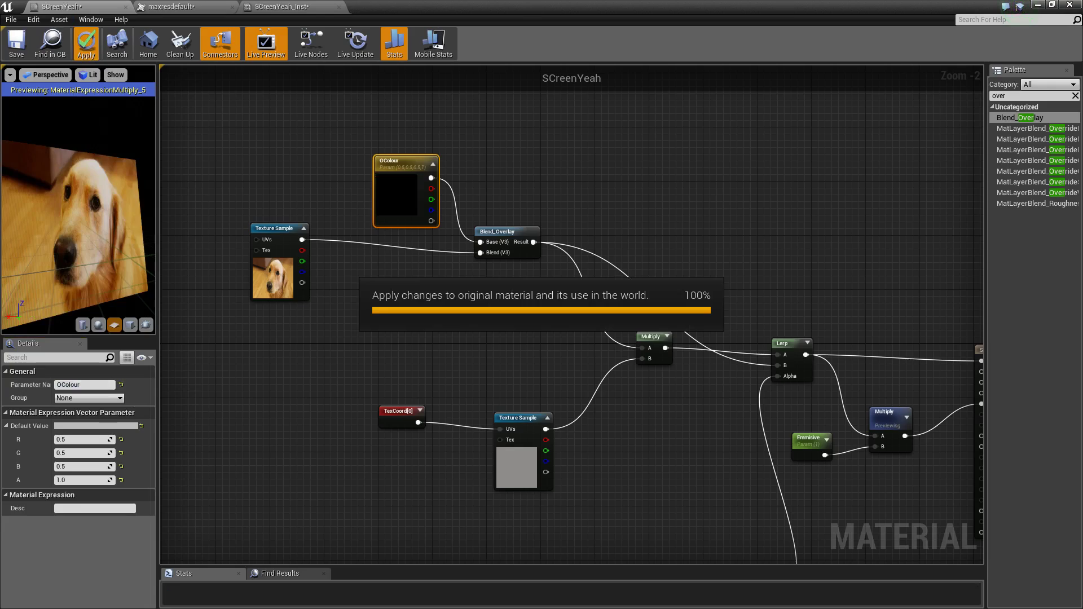
click(1039, 5)
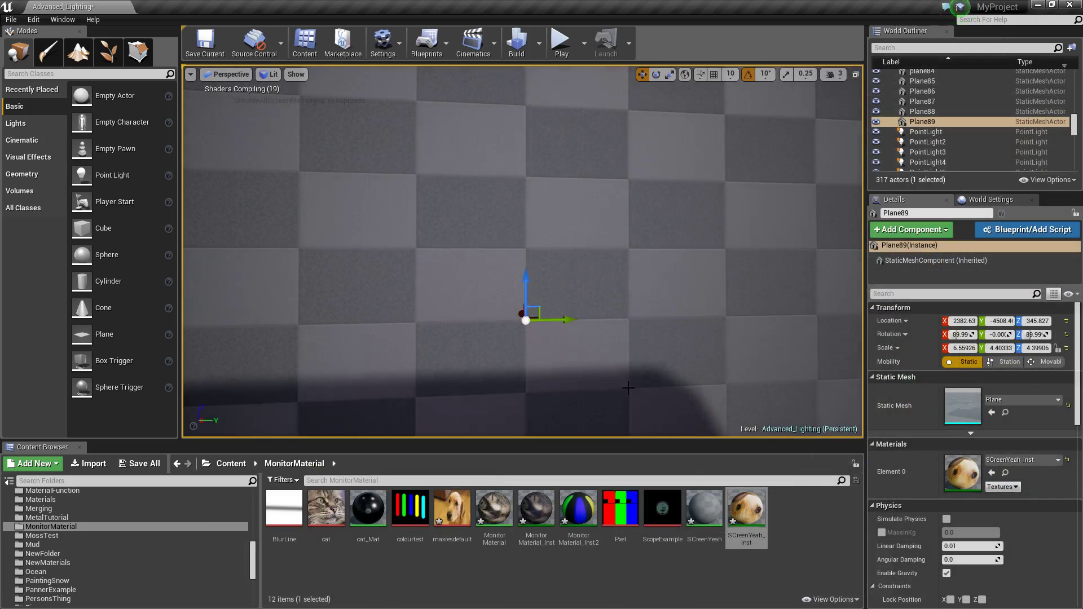
Open SCreenYeah_Inst in a window beside the level view and bring the dog plane into close view
double_click(753, 512)
drag(666, 5, 1005, 82)
key(s)
mouse_move(575, 262)
right_down()
mouse_move(586, 254)
mouse_move(575, 261)
right_up()
right_drag(705, 243, 734, 237)
key(w)
key(w)
Set the instance's overlay colour to green with red 0, green about 0.5 and blue 0
click(920, 207)
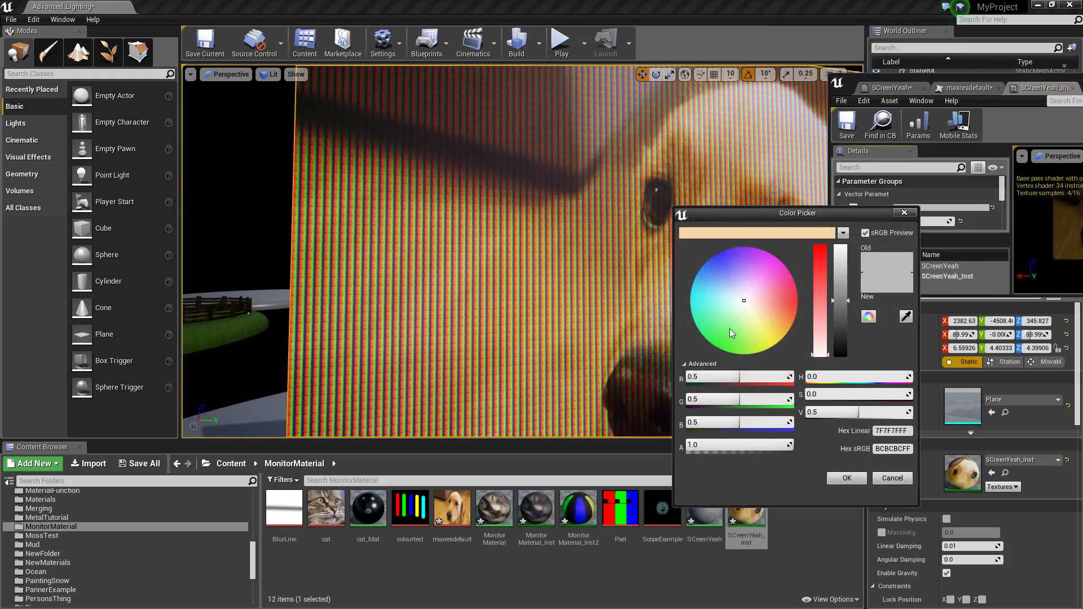
drag(744, 311, 737, 328)
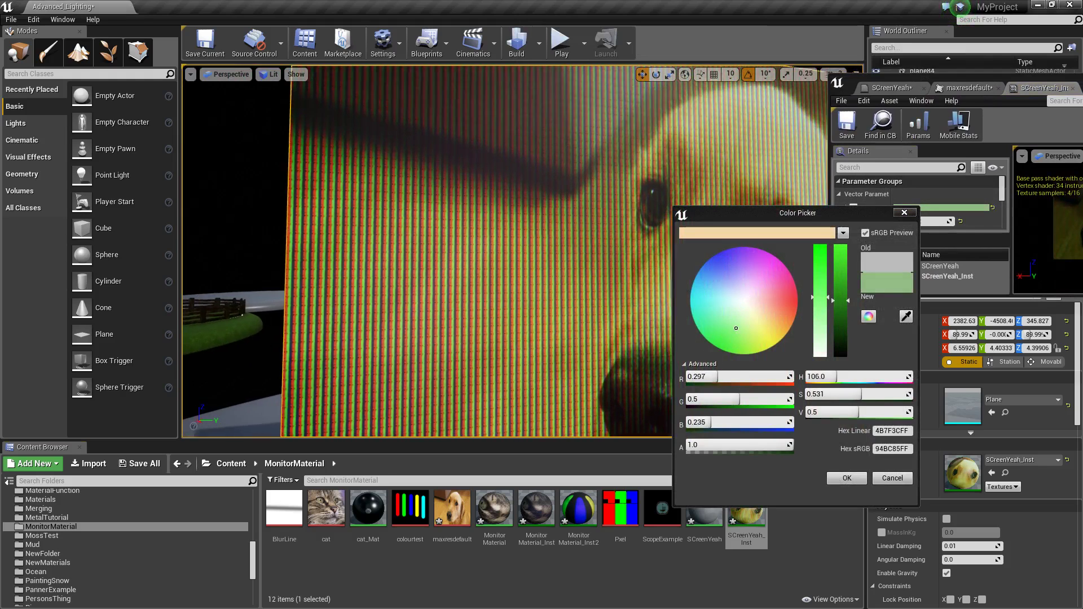
key(s)
right_drag(609, 270, 601, 273)
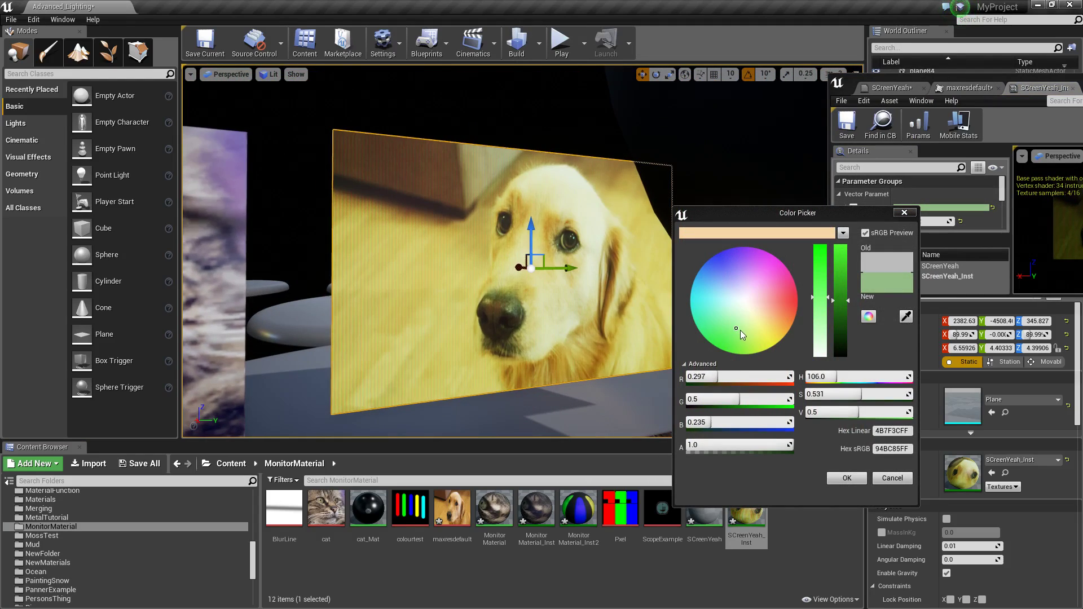
drag(737, 331, 722, 357)
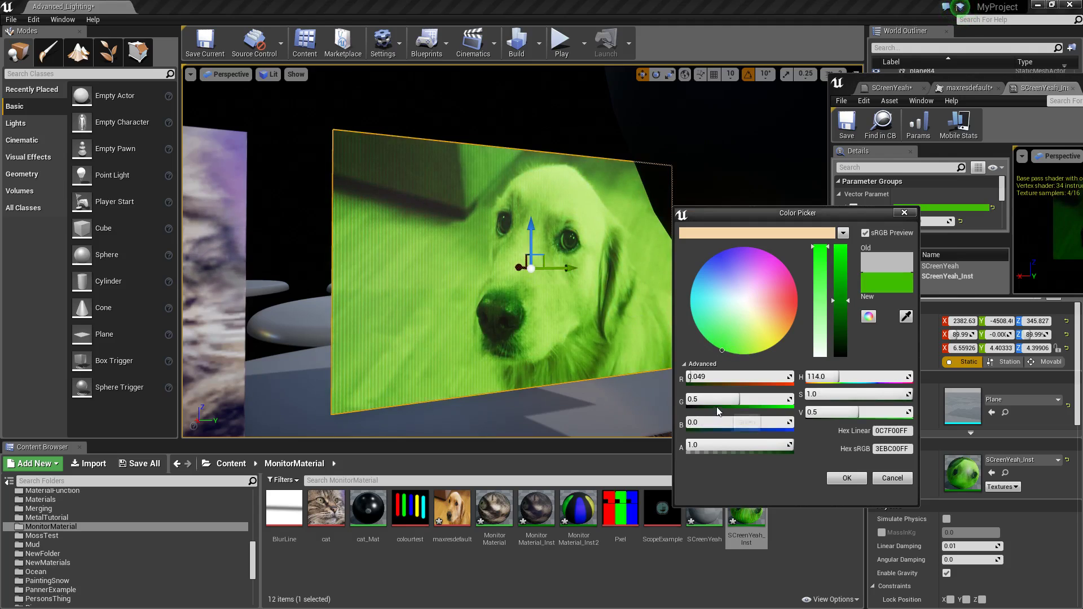
drag(694, 398, 729, 395)
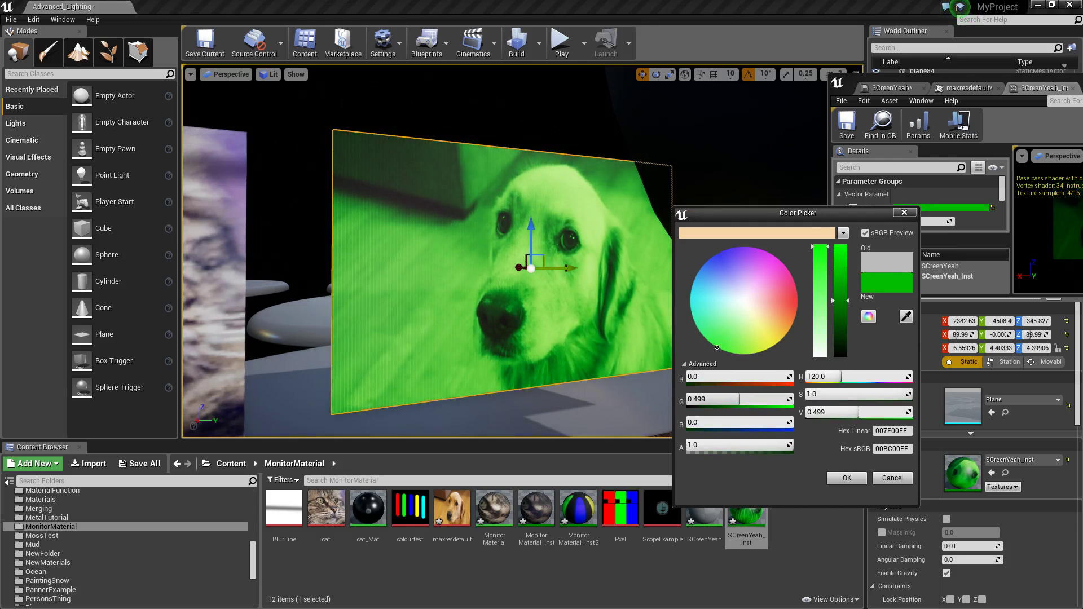
drag(730, 395, 729, 395)
Examine the green-tinted dog plane from several distances and angles, down to its individual pixels
key(w)
right_drag(610, 333, 629, 302)
key(s)
key(w)
key(s)
mouse_move(284, 333)
right_down()
mouse_move(297, 349)
mouse_move(285, 333)
right_up()
right_drag(496, 251, 520, 251)
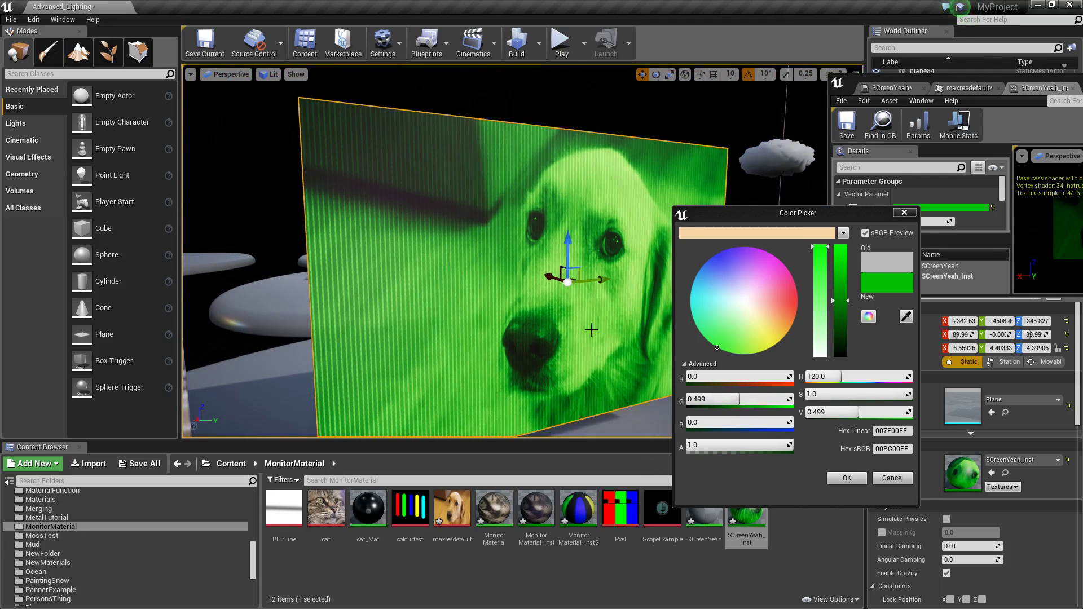
right_drag(519, 251, 542, 259)
key(w)
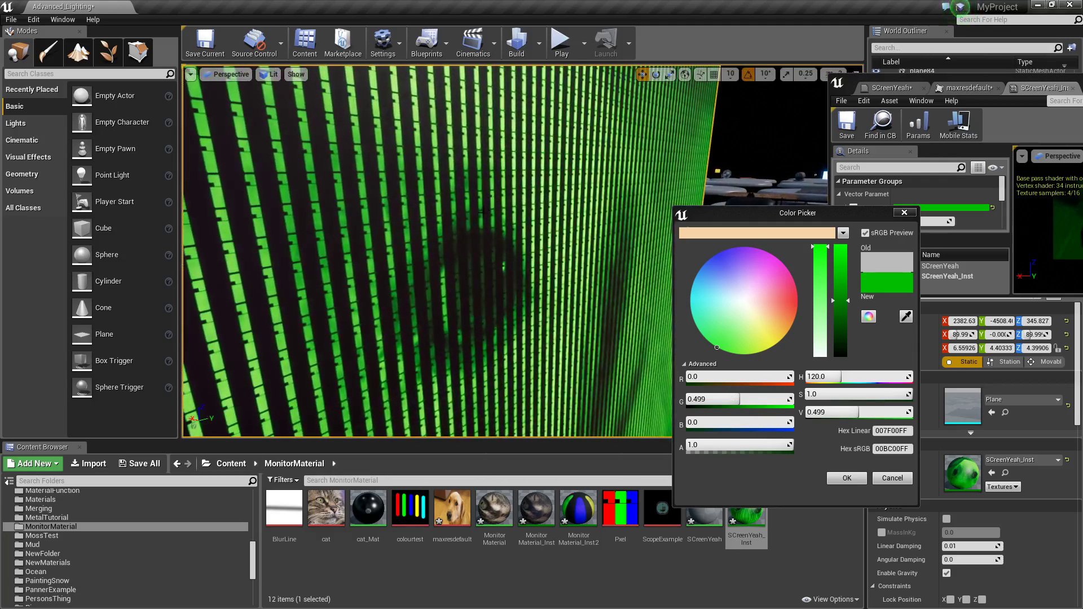
key(w)
mouse_move(484, 224)
right_down()
mouse_move(435, 225)
mouse_move(490, 213)
right_up()
key(w)
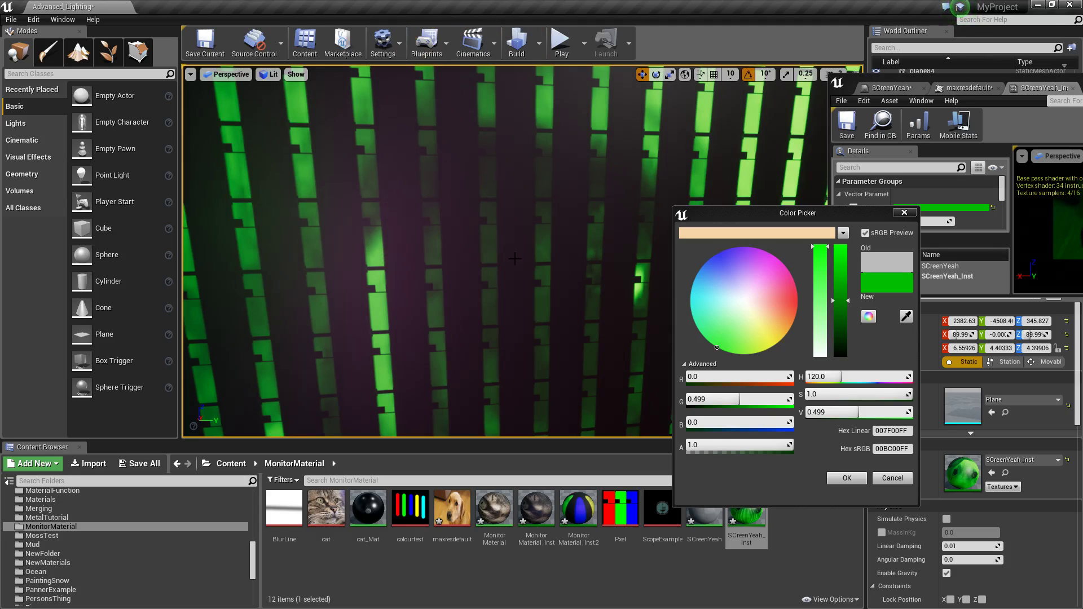
Try an orange overlay colour on the instance with red about 0.439, green about 0.217 and blue 0
key(s)
right_drag(515, 258, 432, 207)
key(w)
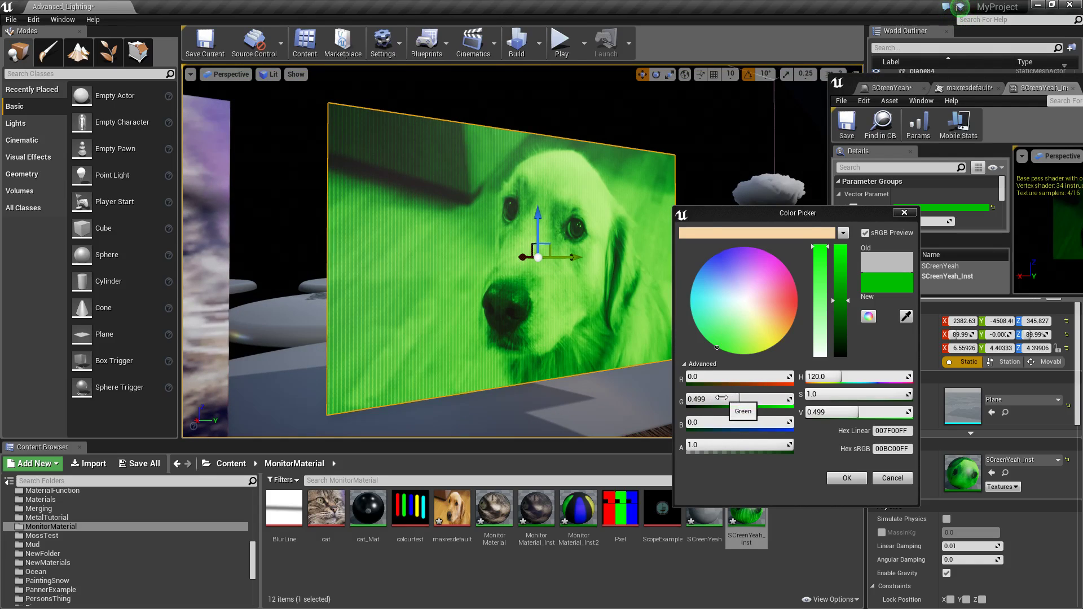
drag(722, 397, 732, 377)
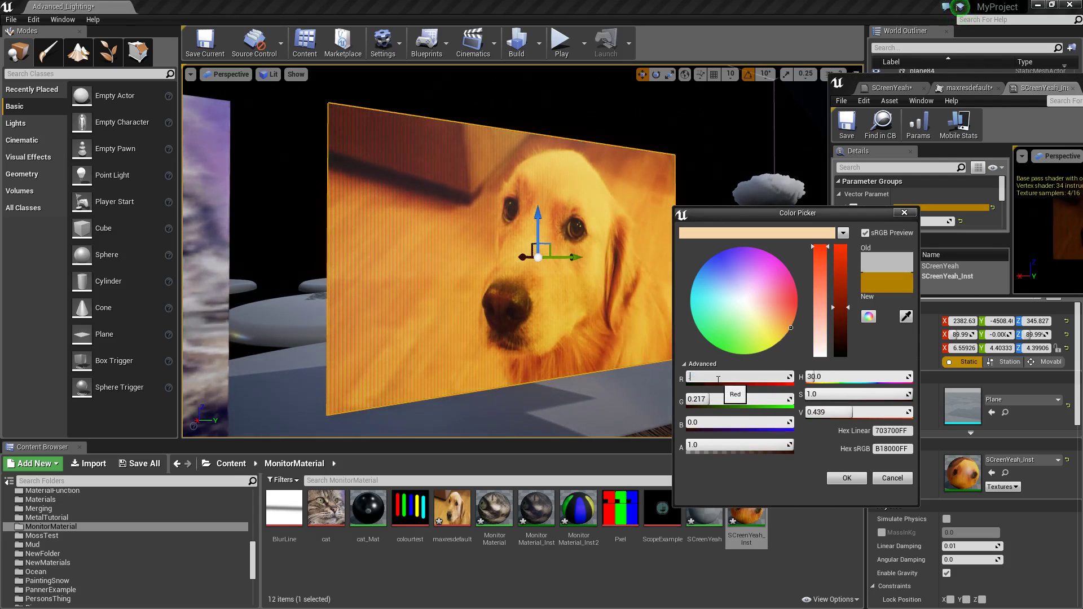
Set the instance's overlay colour to red 0.5, green 0.6 and blue 0.5, and close the colour picker
text(0)
key(Tab)
text(0.6)
key(Tab)
text(.5)
key(Return)
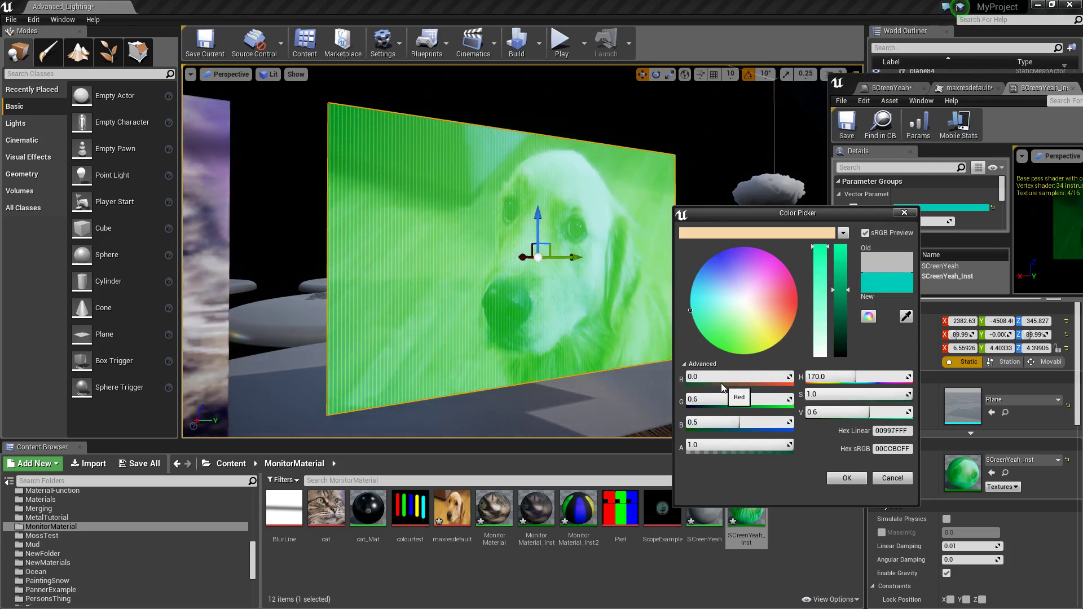
click(733, 377)
text(.5)
key(Return)
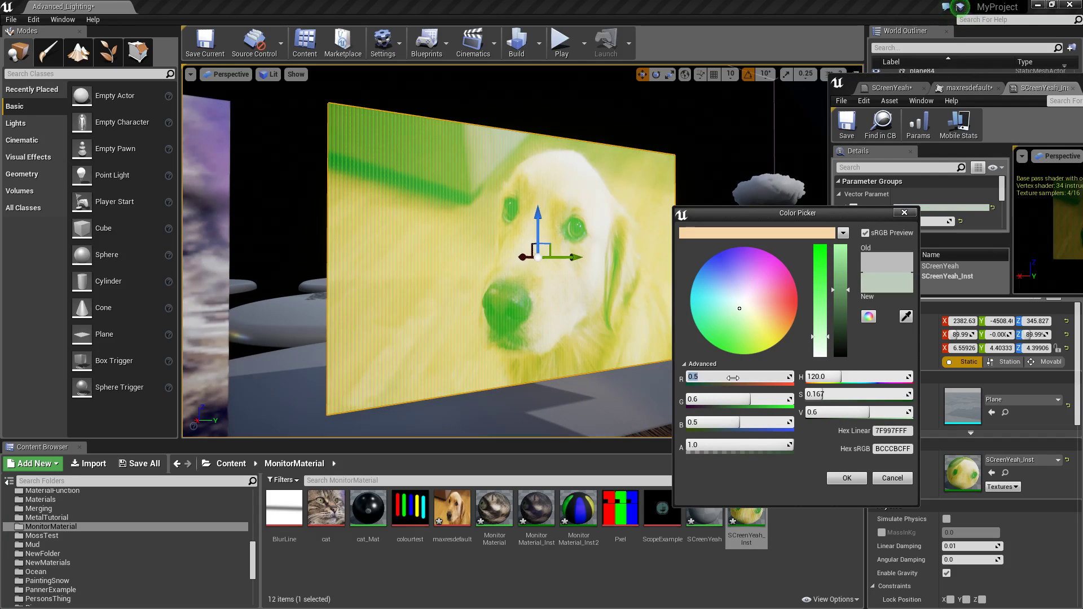
mouse_move(626, 361)
right_down()
mouse_move(607, 336)
mouse_move(628, 384)
mouse_move(619, 352)
right_up()
key(Escape)
key(w)
click(621, 351)
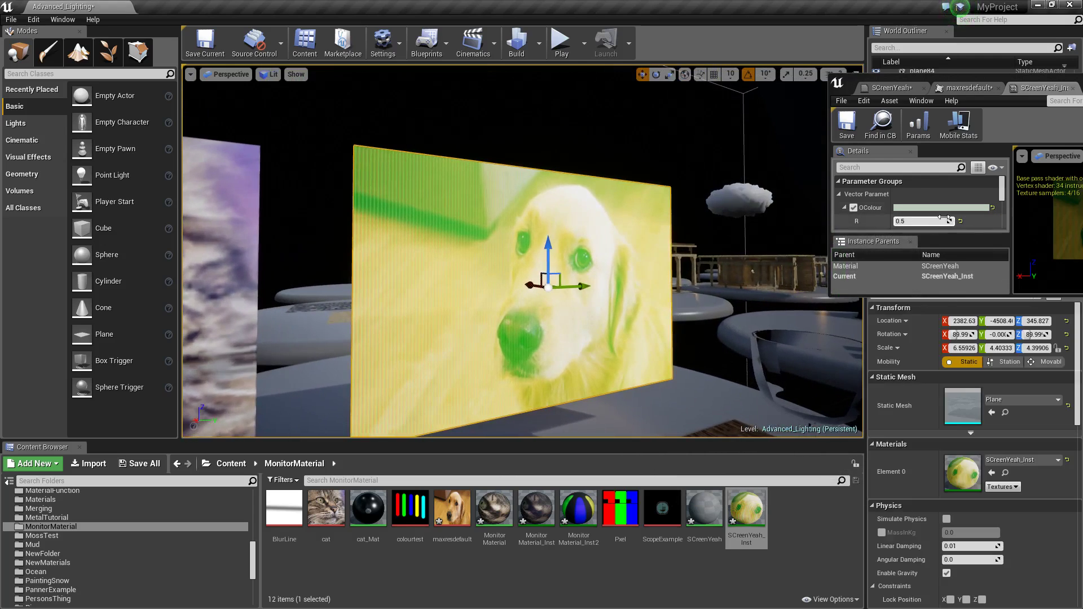
Adjust the instance's overlay colour to a soft green with red about 0.202, green 0.537 and blue 0.248, and accept it
click(944, 209)
drag(735, 409, 729, 409)
mouse_move(638, 361)
right_down()
mouse_move(651, 360)
mouse_move(629, 361)
right_up()
drag(734, 382, 732, 383)
drag(765, 427, 752, 427)
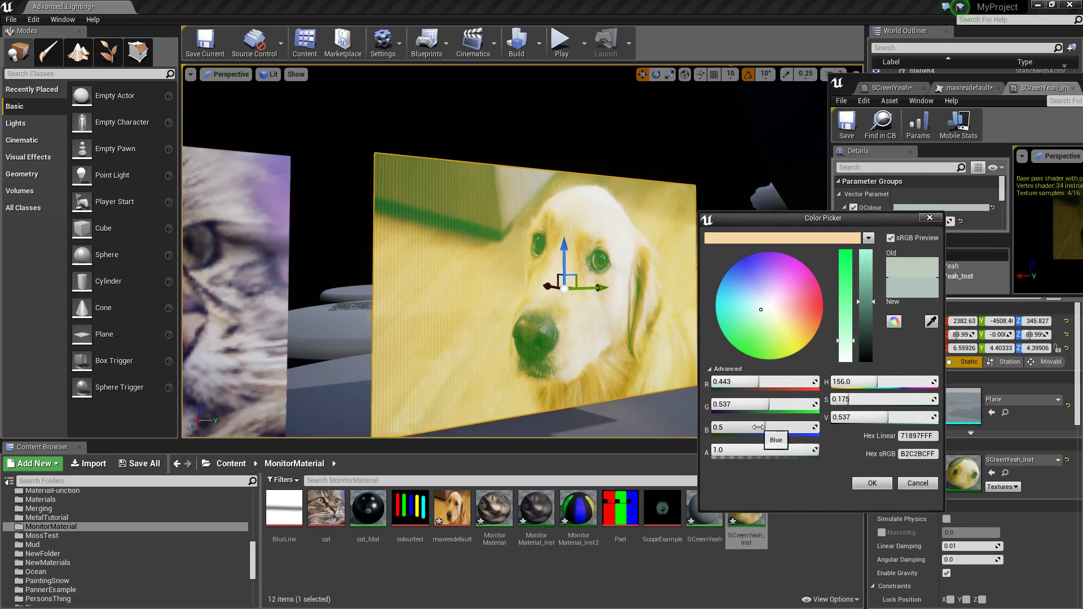
drag(764, 382, 735, 383)
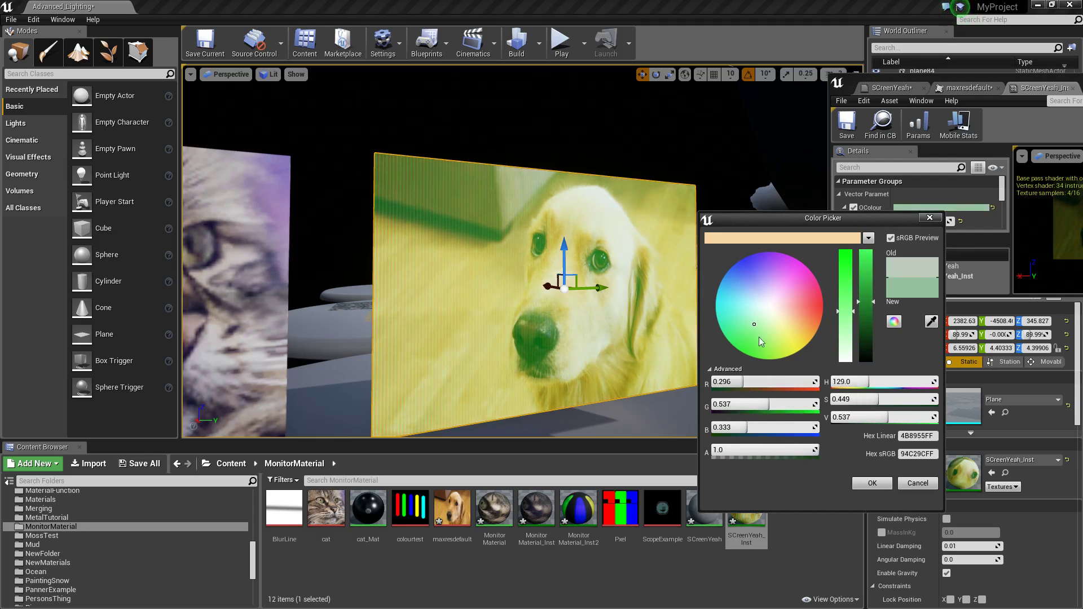
drag(756, 334, 749, 332)
right_drag(553, 178, 557, 181)
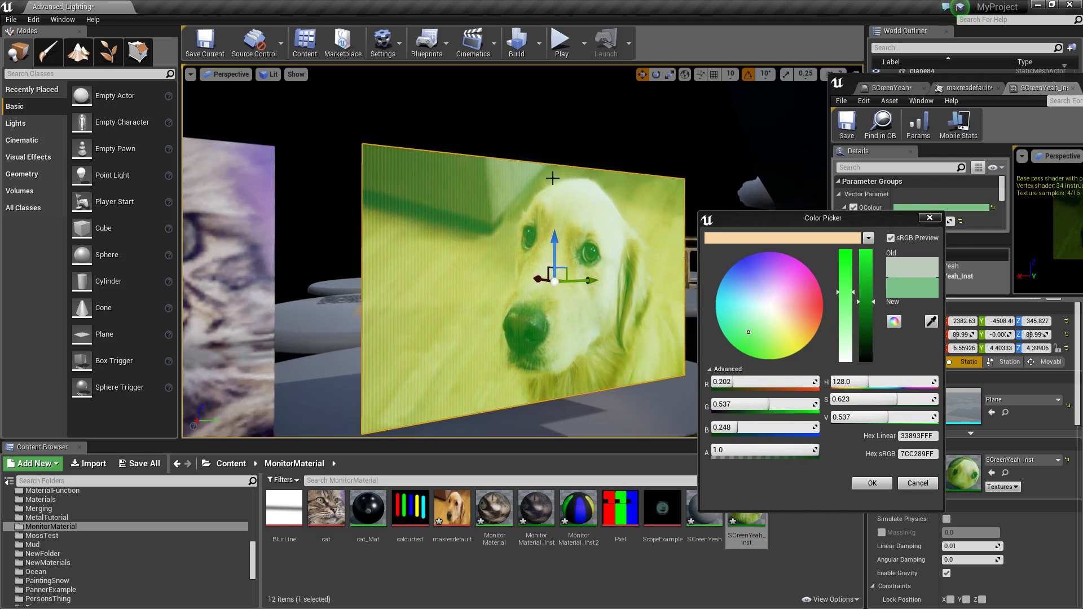
click(869, 483)
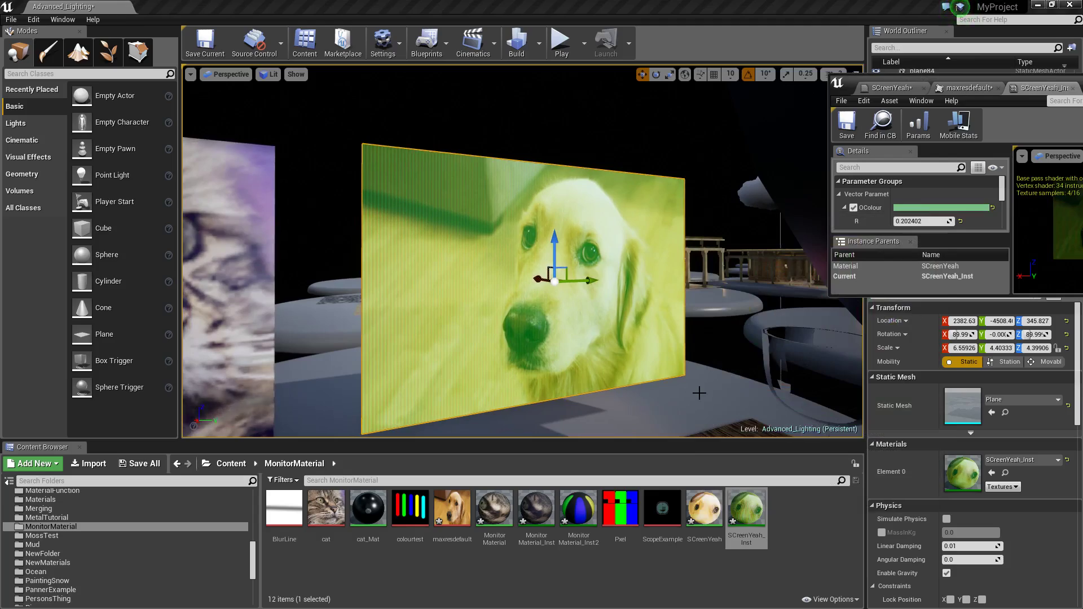
Select the cat plane in the level and open its MonitorMaterial_Inst instance in a maximized editor window
right_drag(700, 393, 697, 389)
key(w)
key(s)
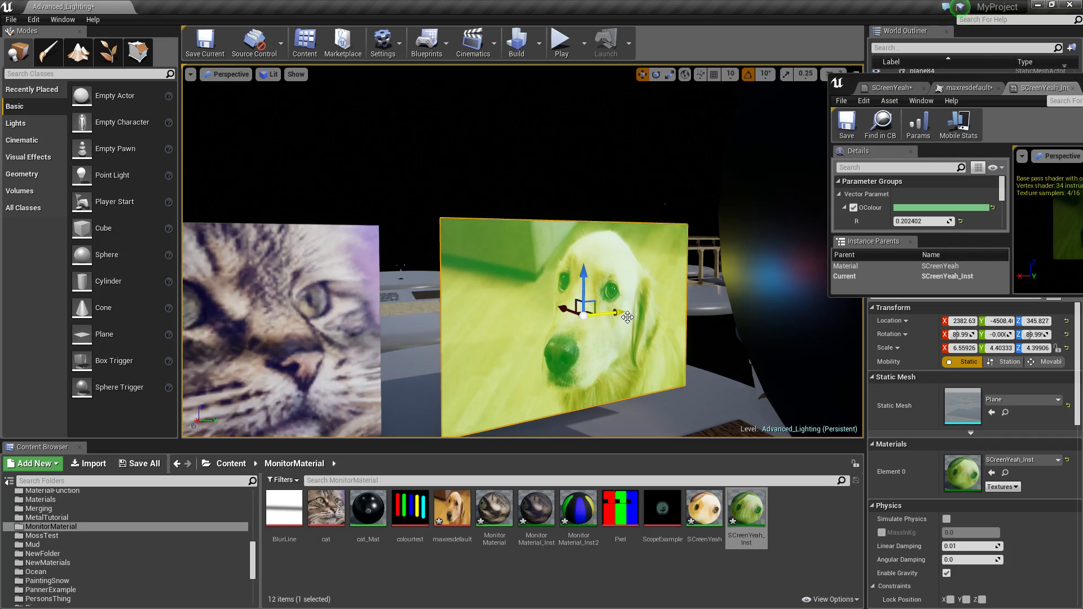
right_drag(581, 312, 578, 313)
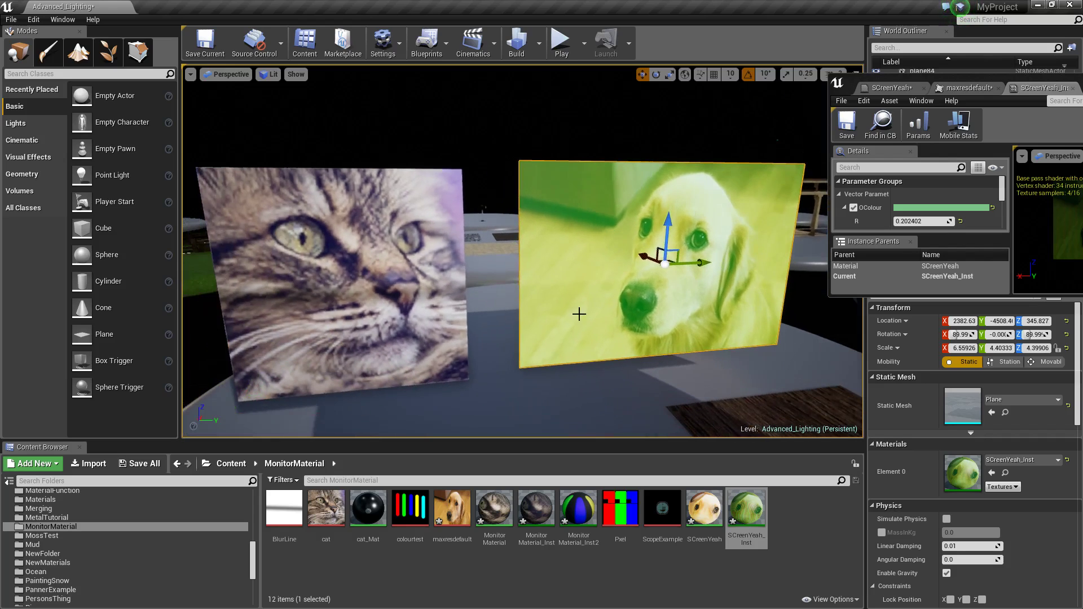
click(361, 317)
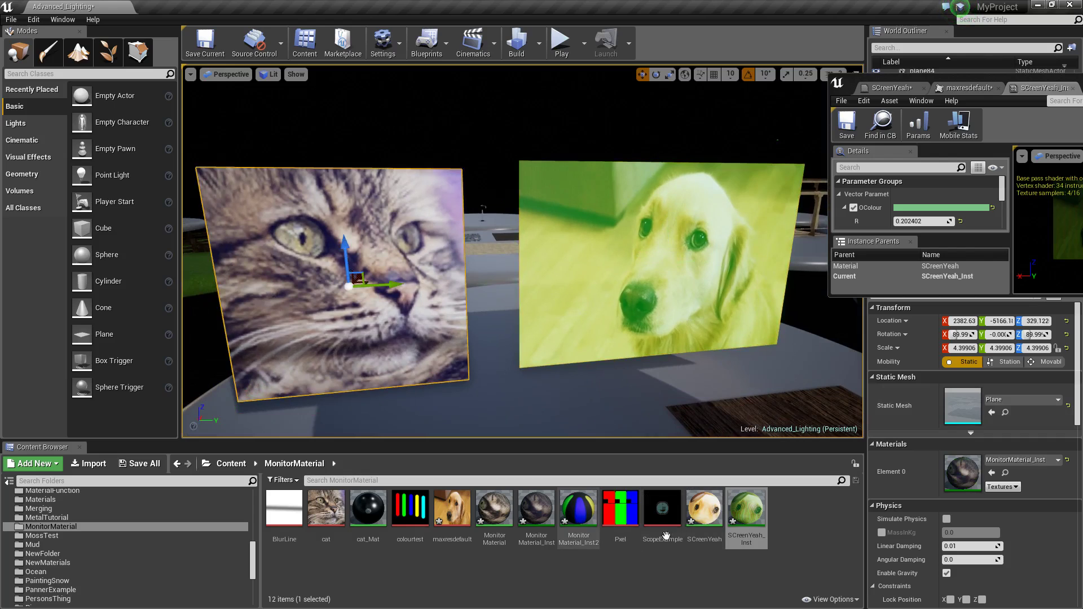
double_click(963, 474)
double_click(994, 81)
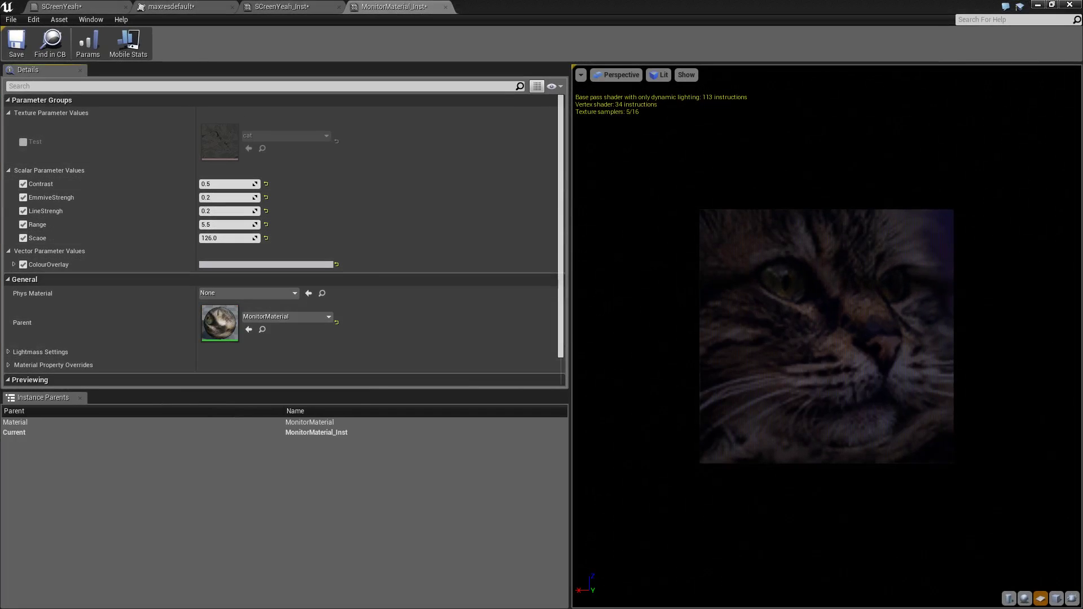
Open the parent MonitorMaterial, examine its node graph around the Lerp and Multiply nodes, and minimize its window
double_click(220, 323)
right_drag(873, 282, 608, 490)
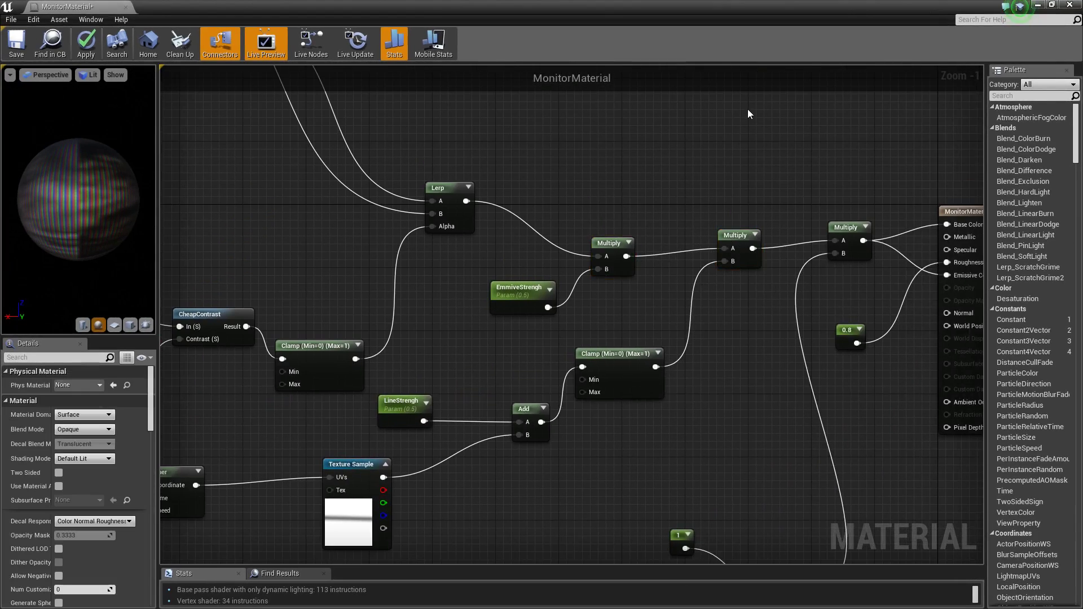
click(1036, 4)
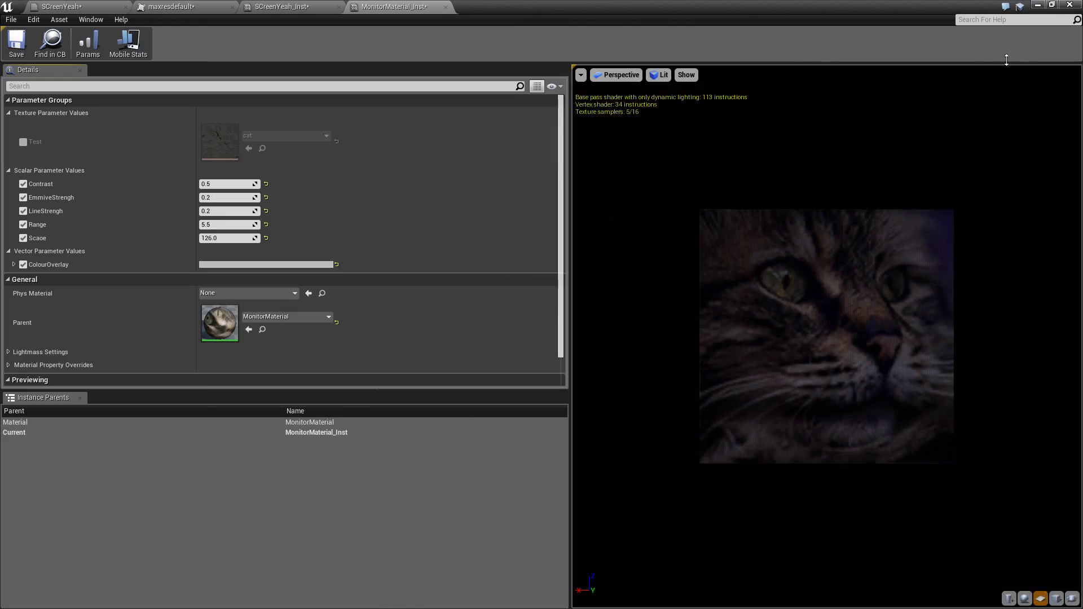